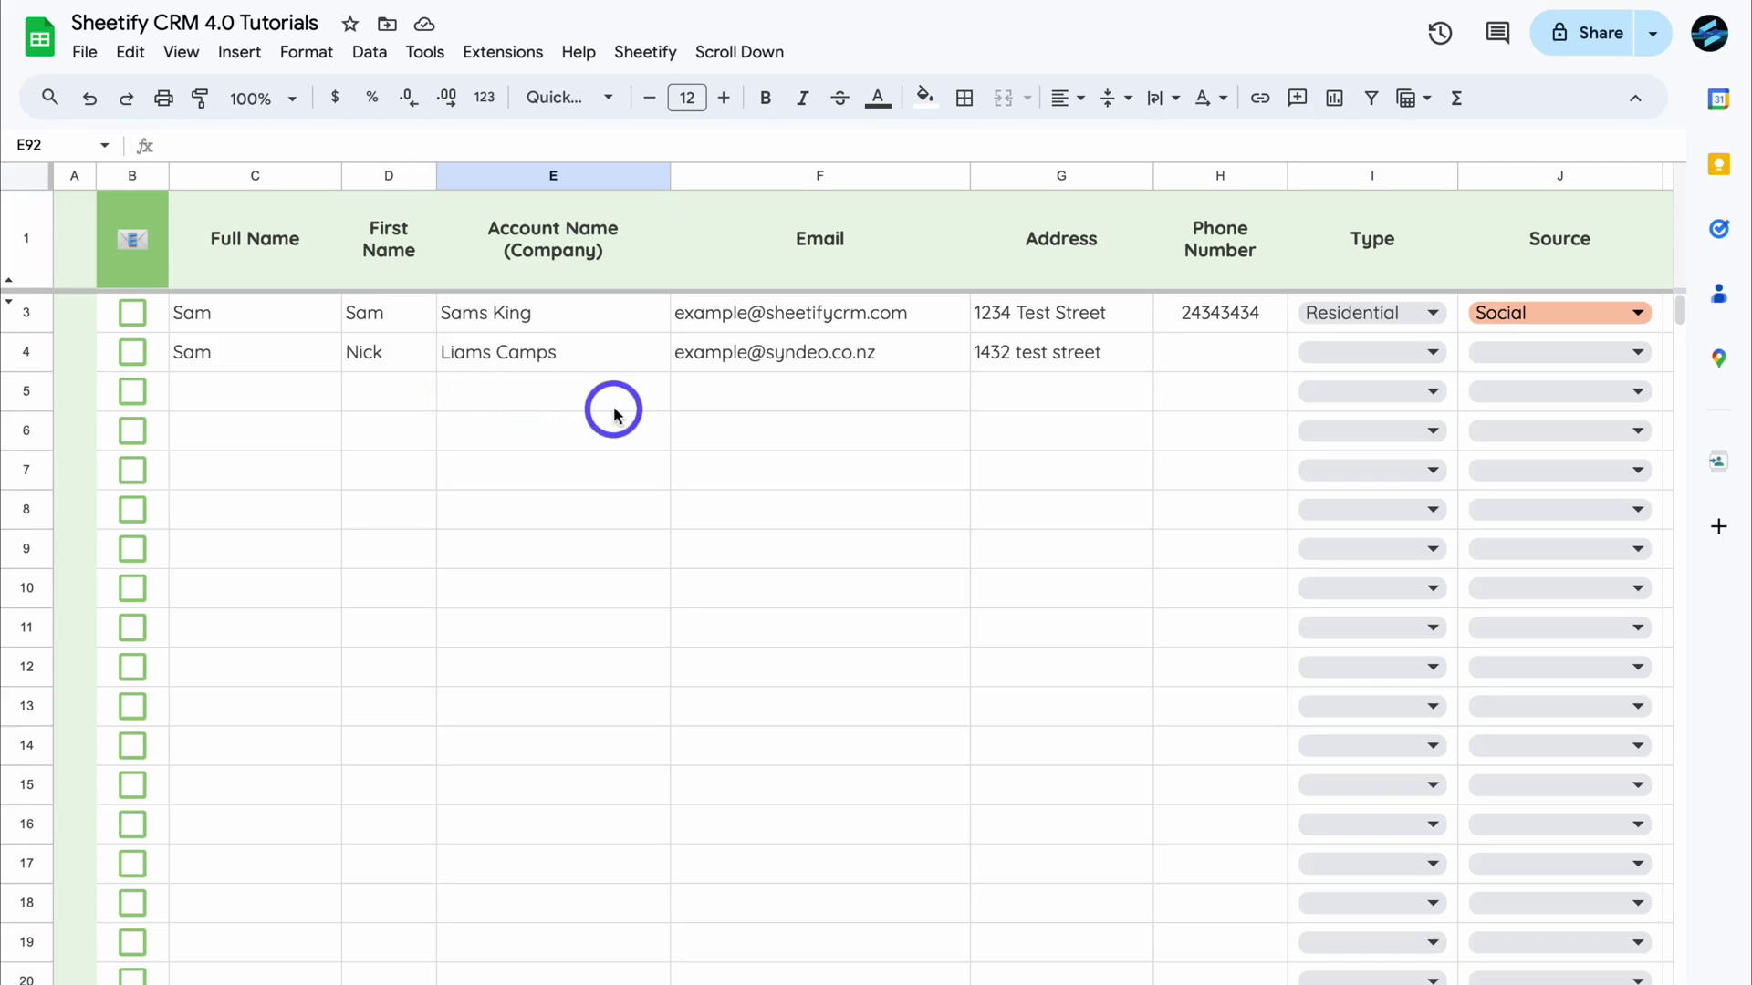
Generate a linked lead form with Sheetify's Set Up Sheetify > Create a Form
click(657, 54)
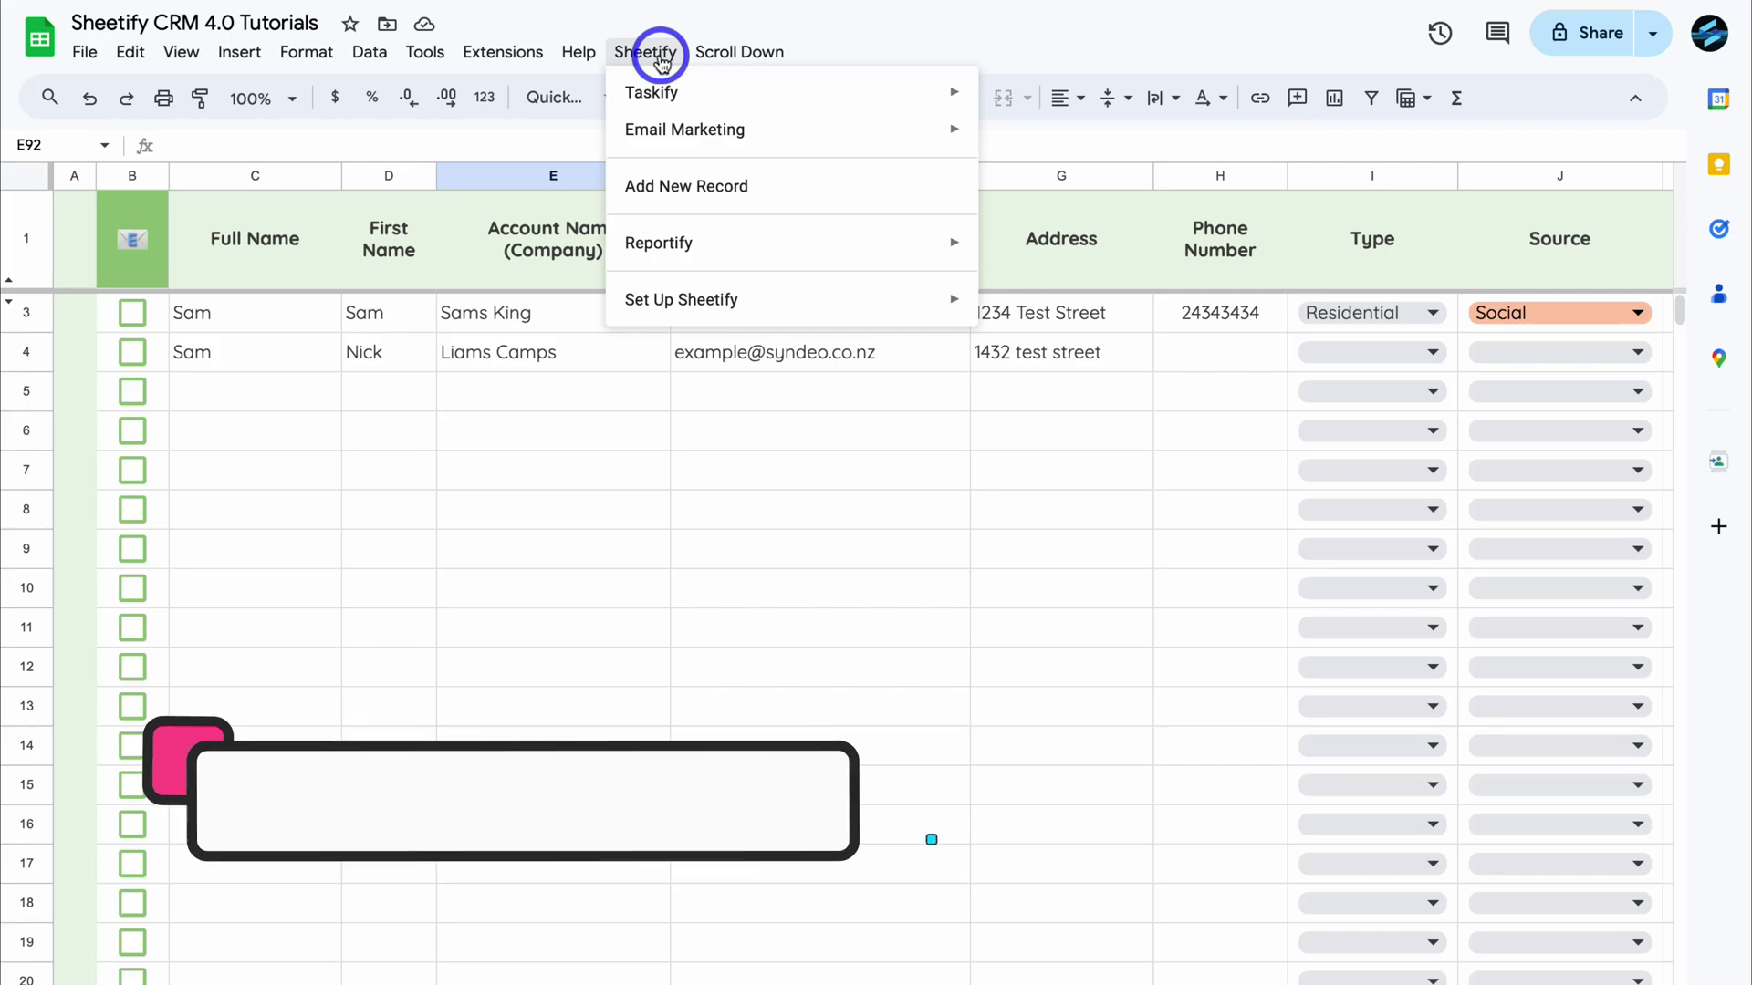
mouse_move(671, 302)
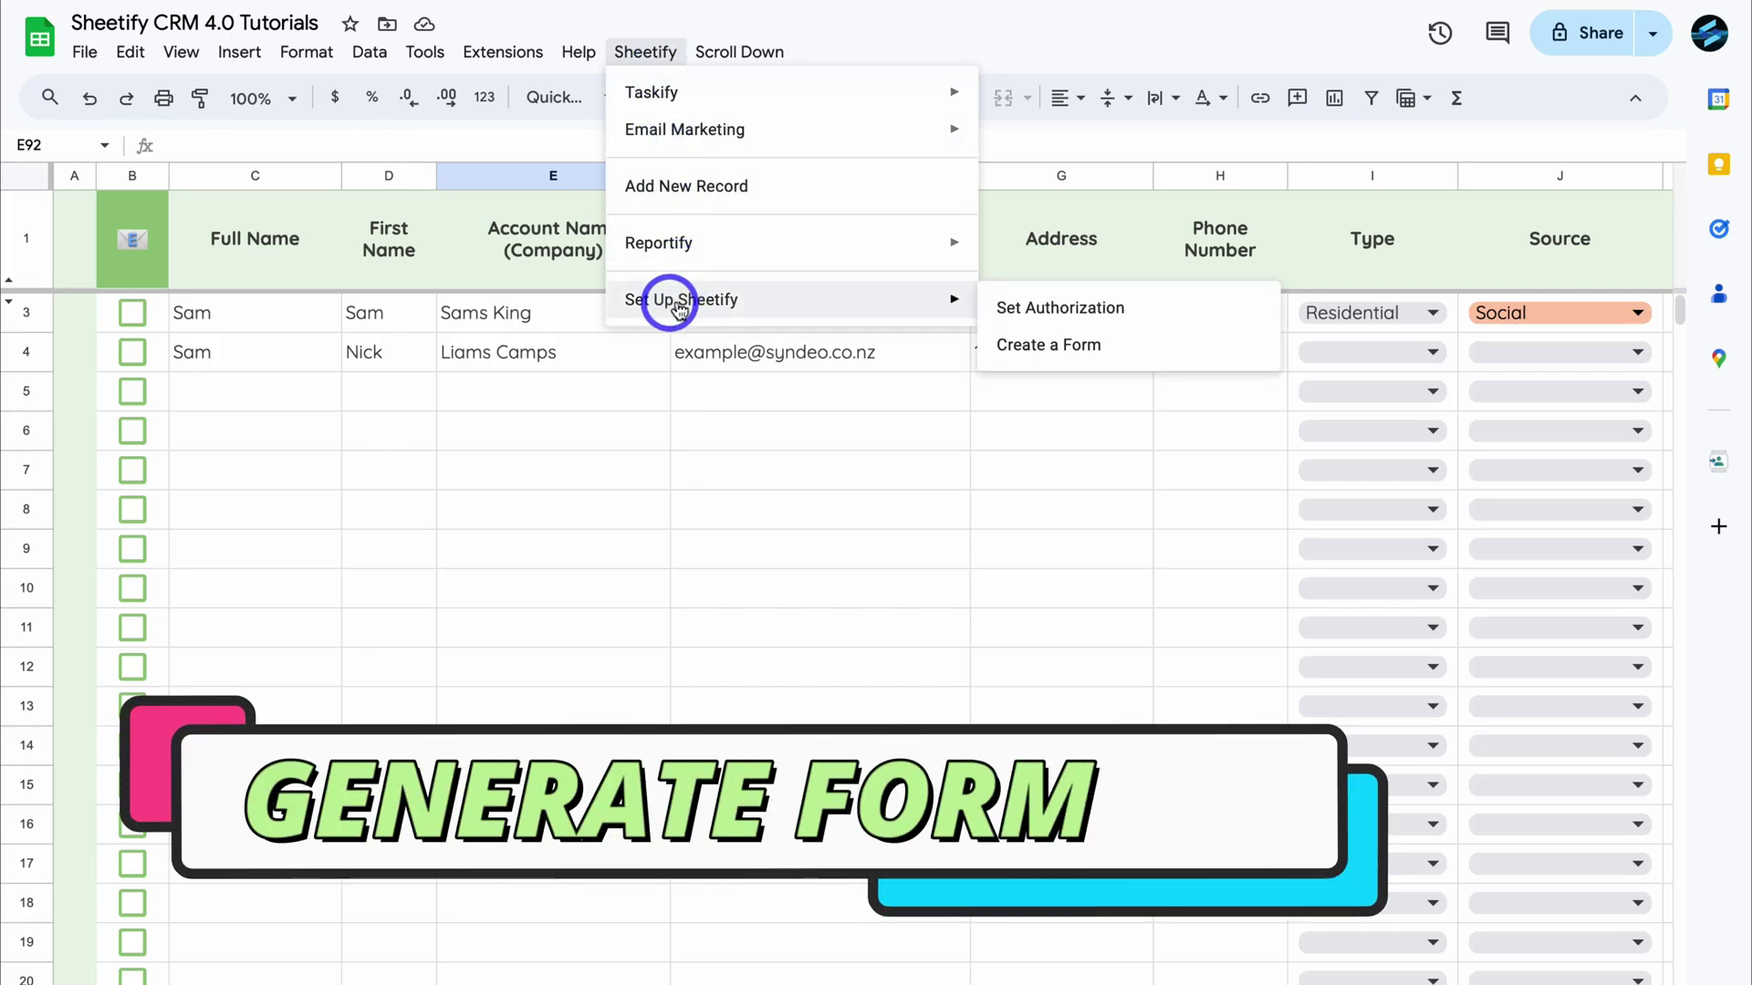
click(1161, 345)
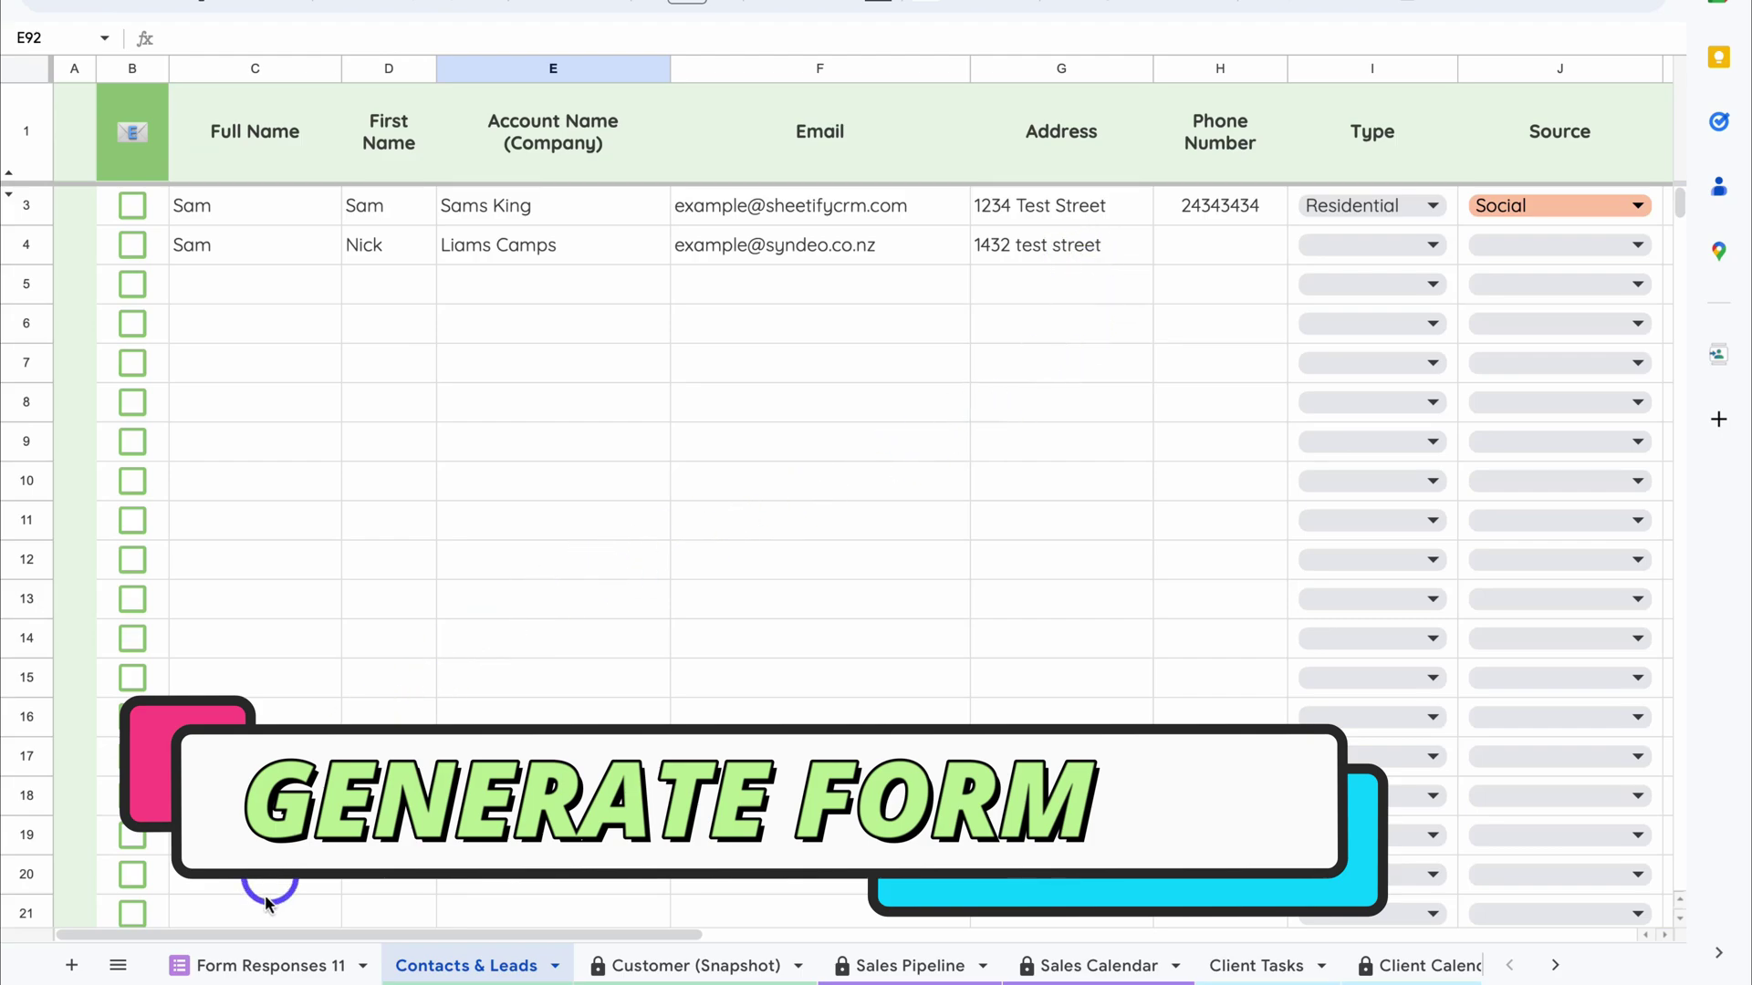
Rename the Form Responses 11 tab to 'Website Leads'
click(265, 962)
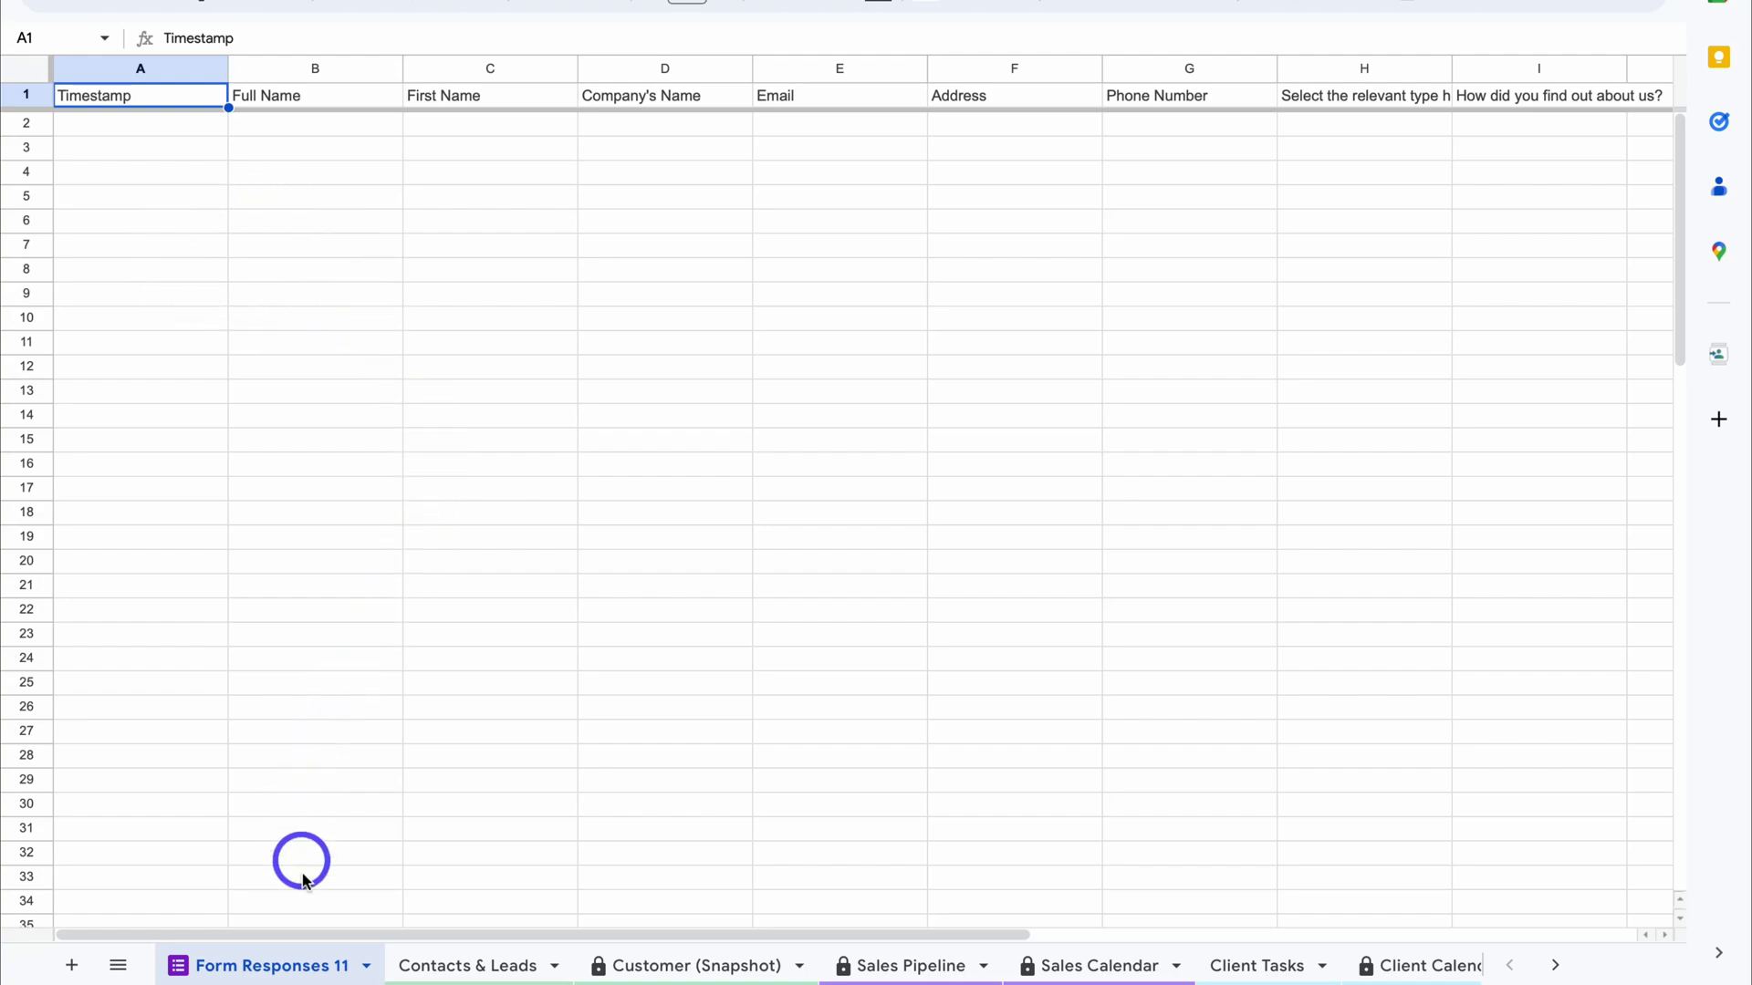
click(365, 966)
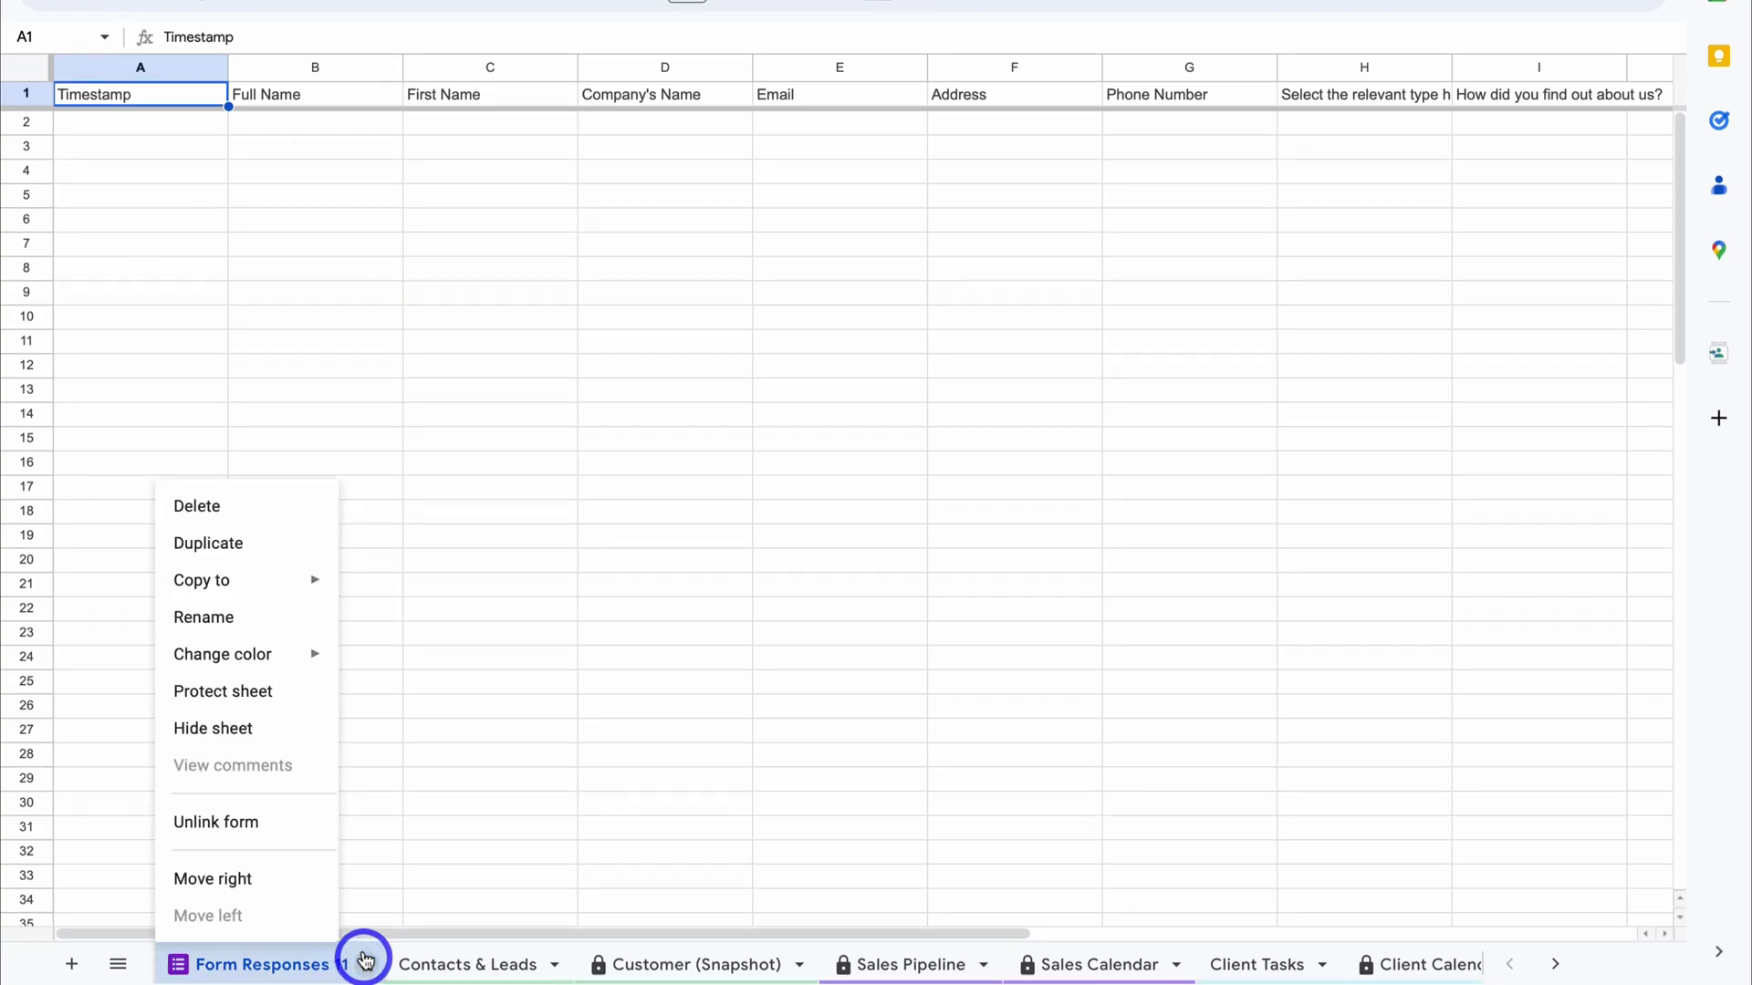
click(248, 619)
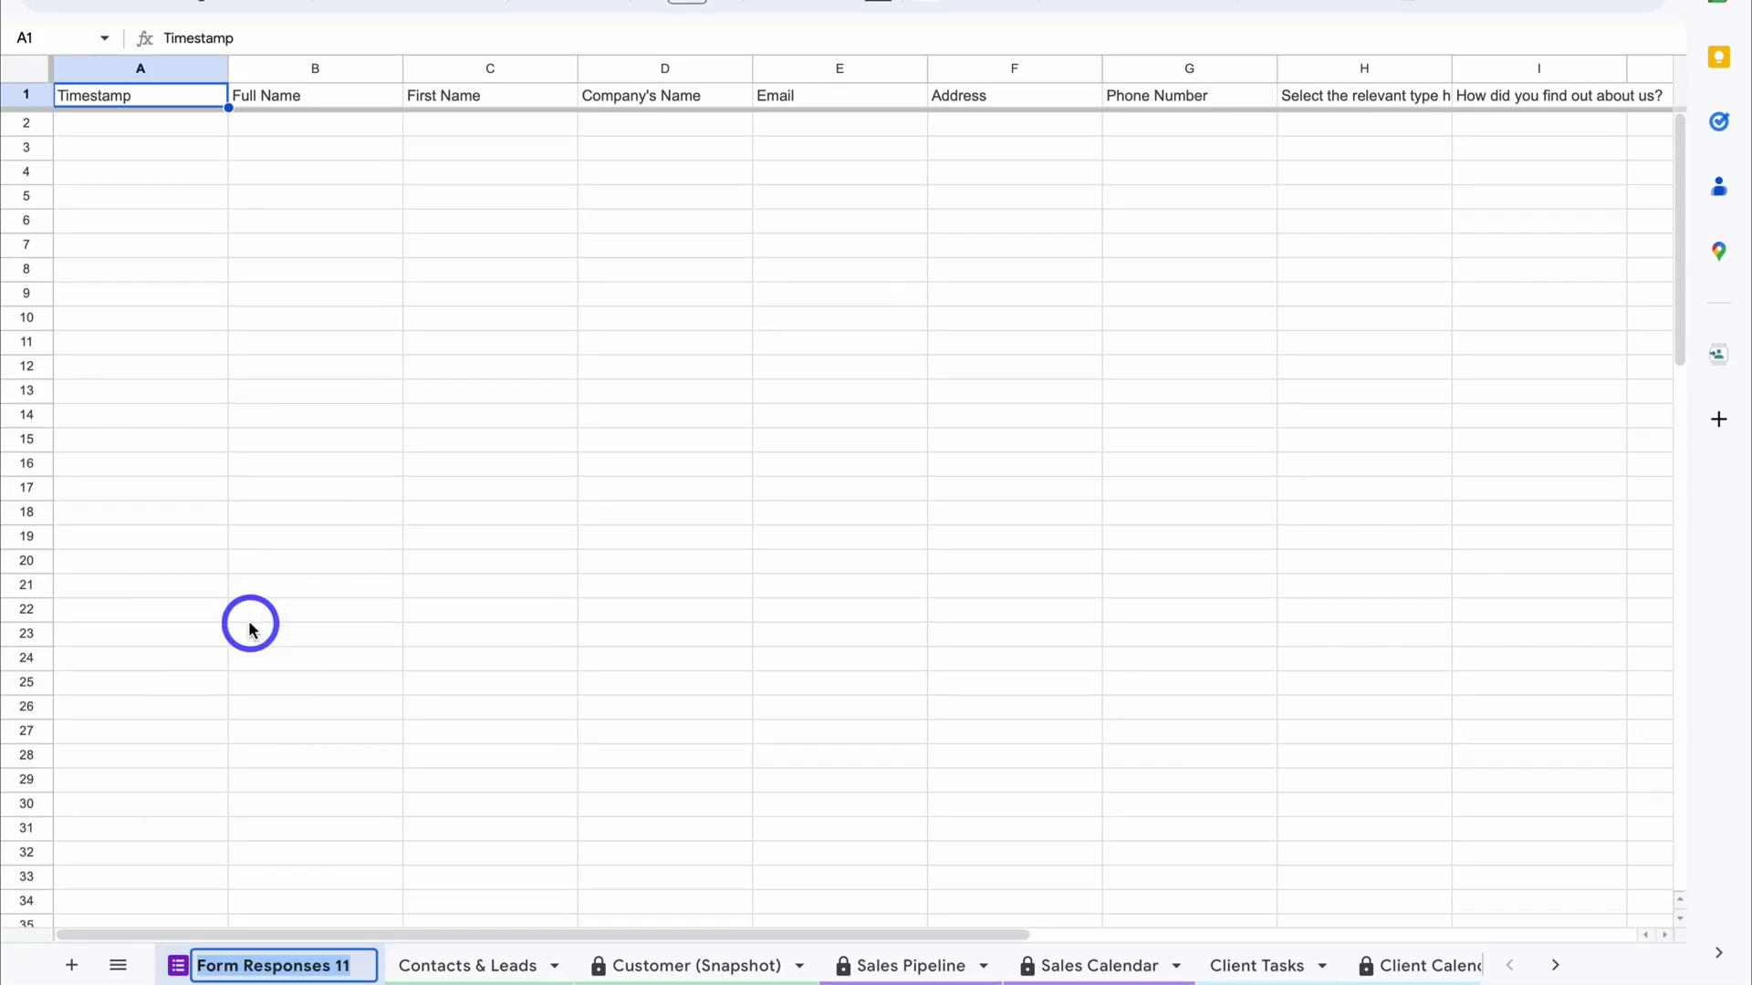
text(Website Leads)
click(313, 543)
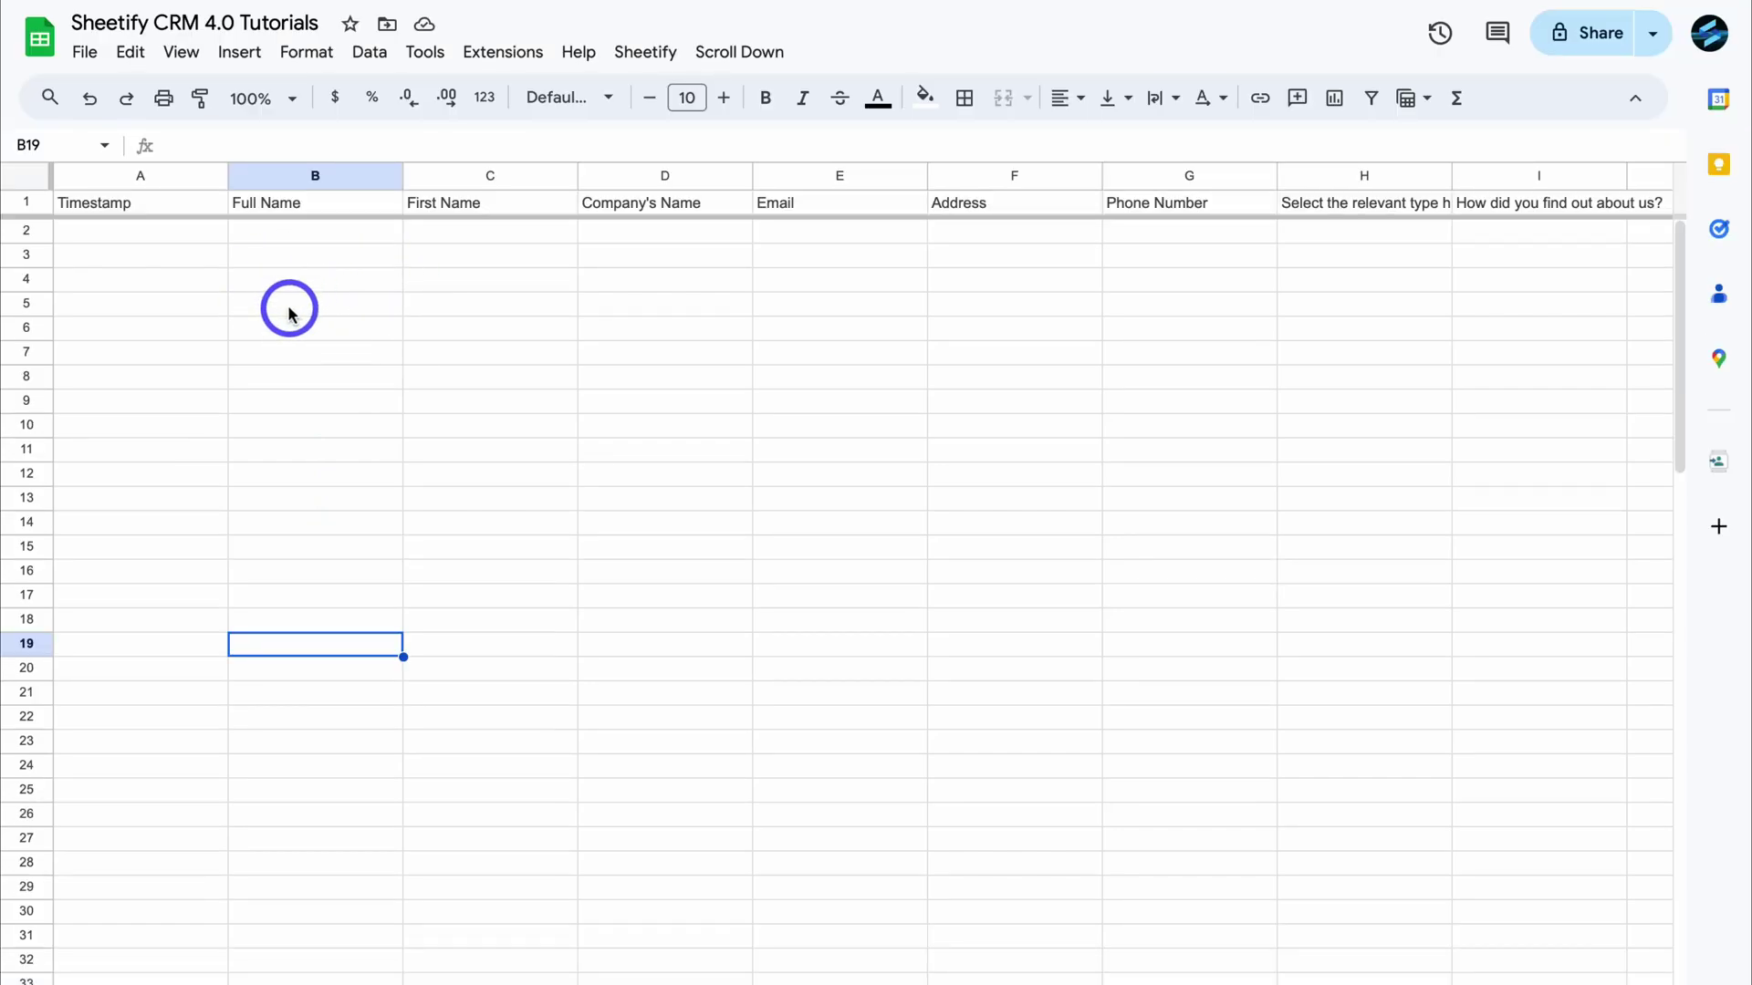
Open the sheet's linked form for editing in Google Forms
click(425, 52)
mouse_move(506, 136)
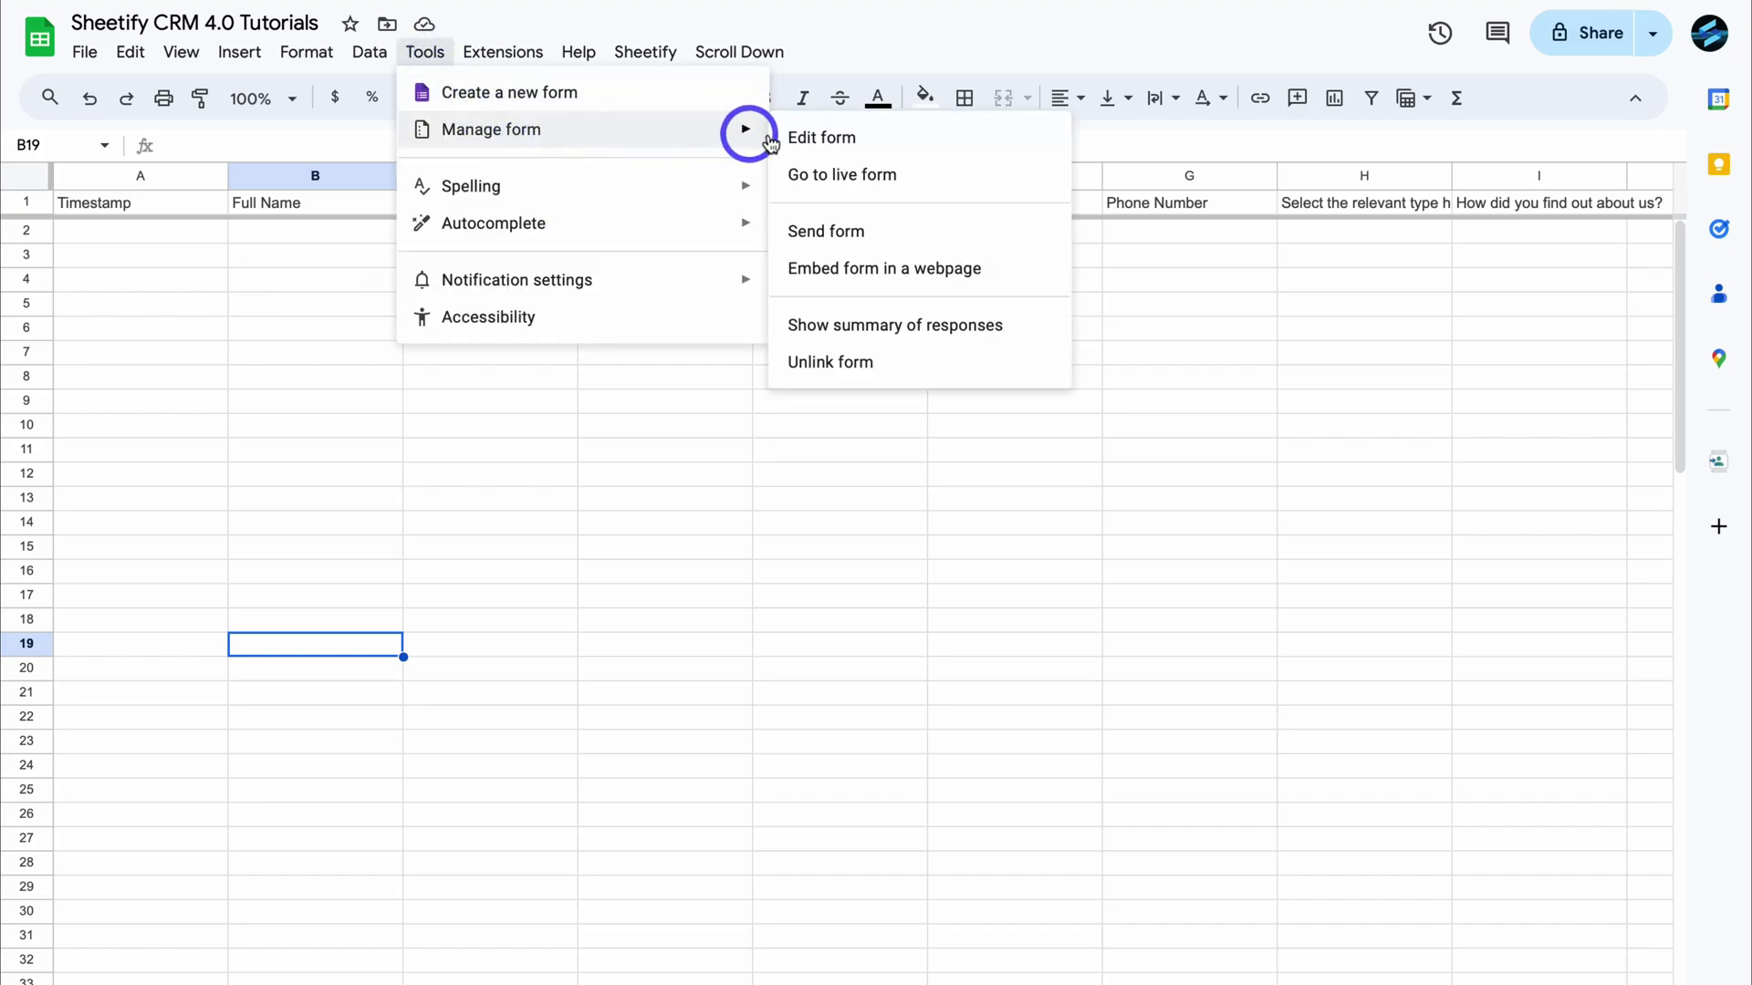
click(893, 148)
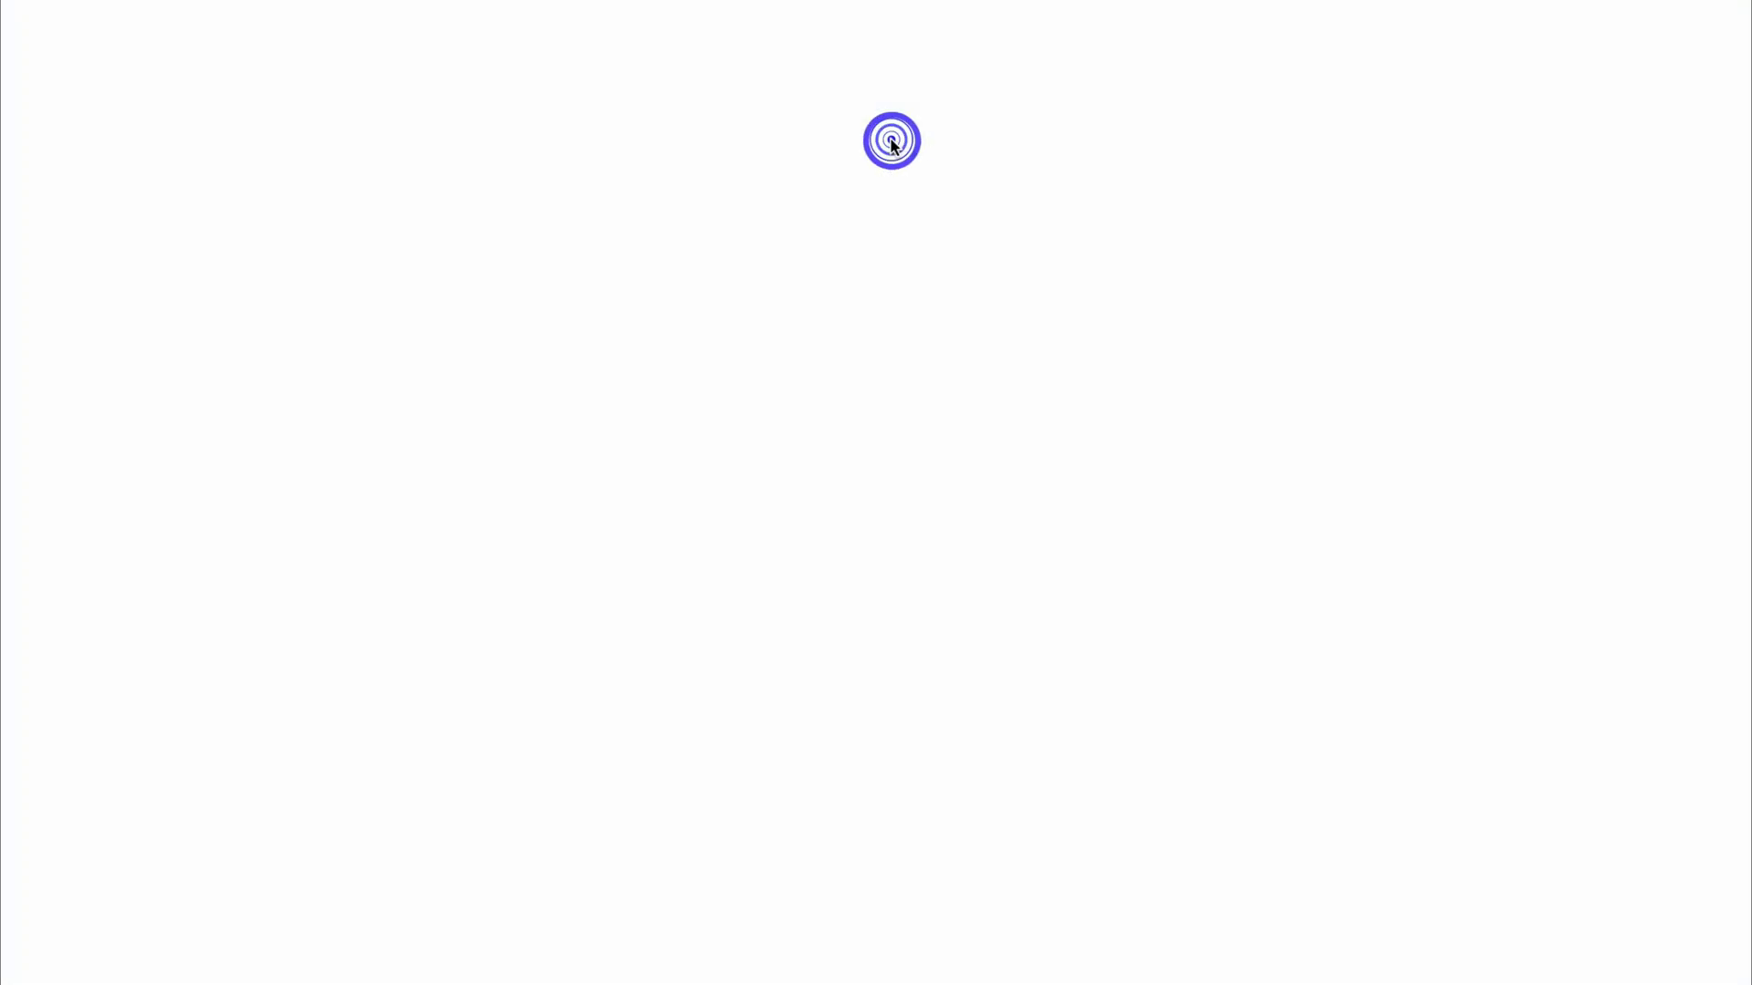
scroll(935, 691, down, 4)
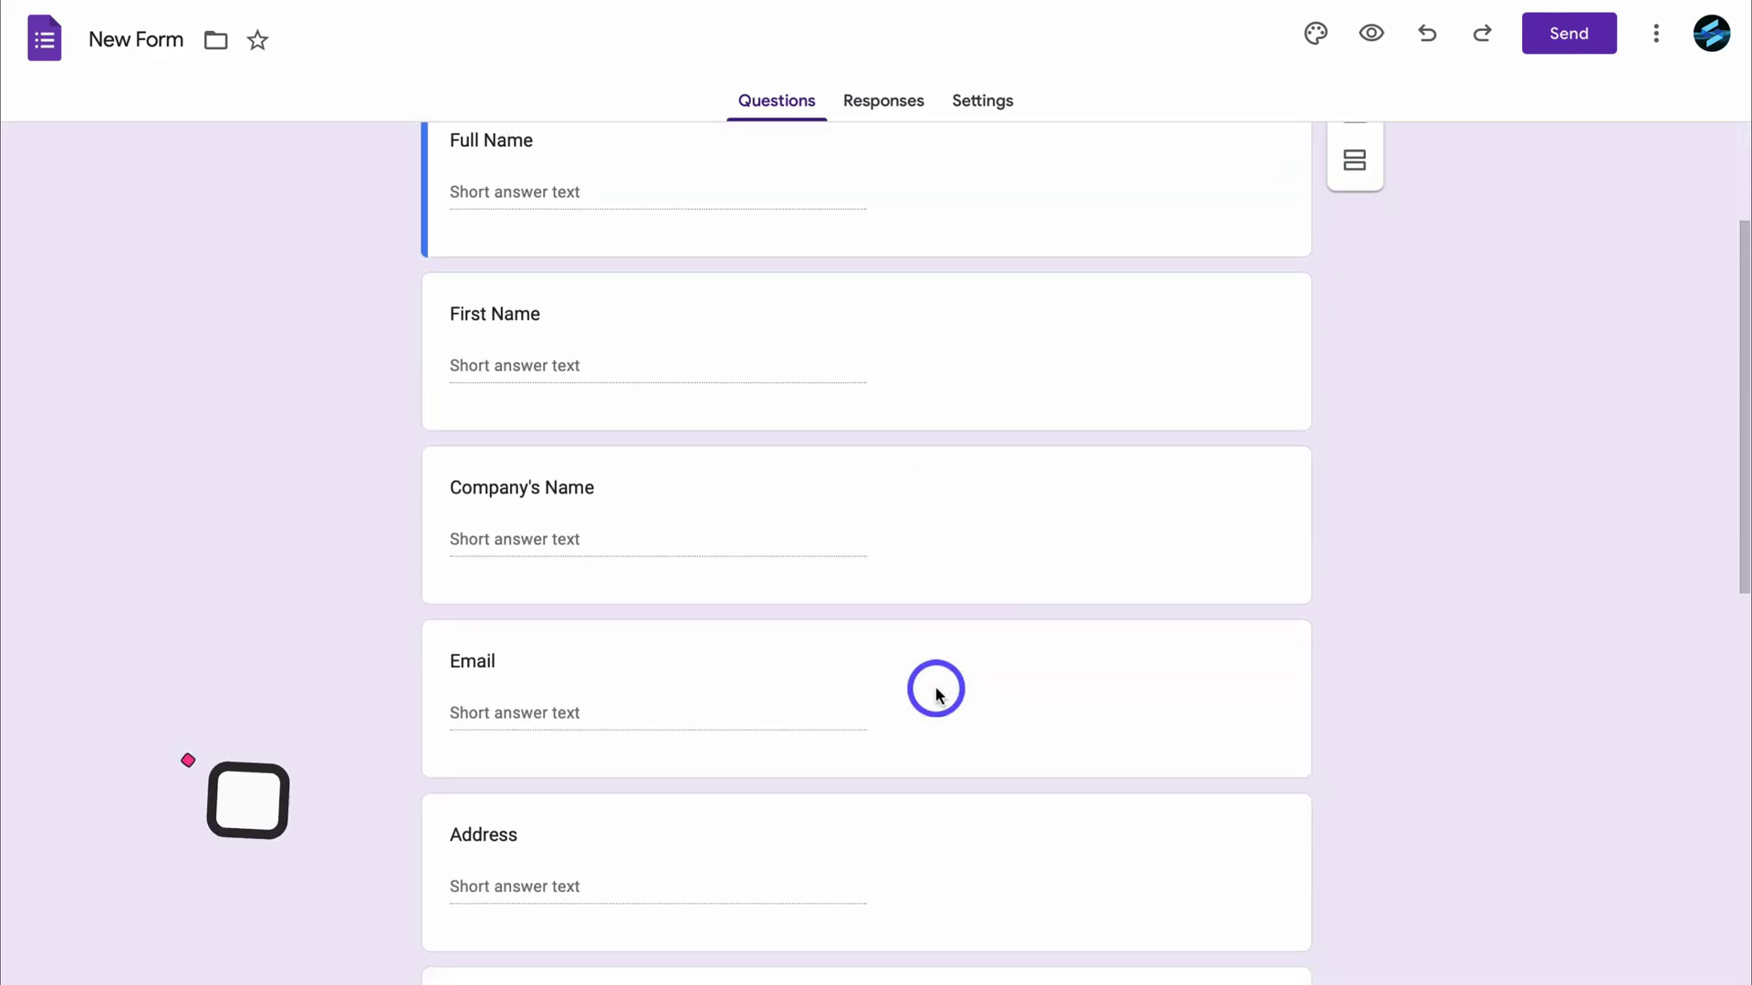
scroll(936, 691, up, 4)
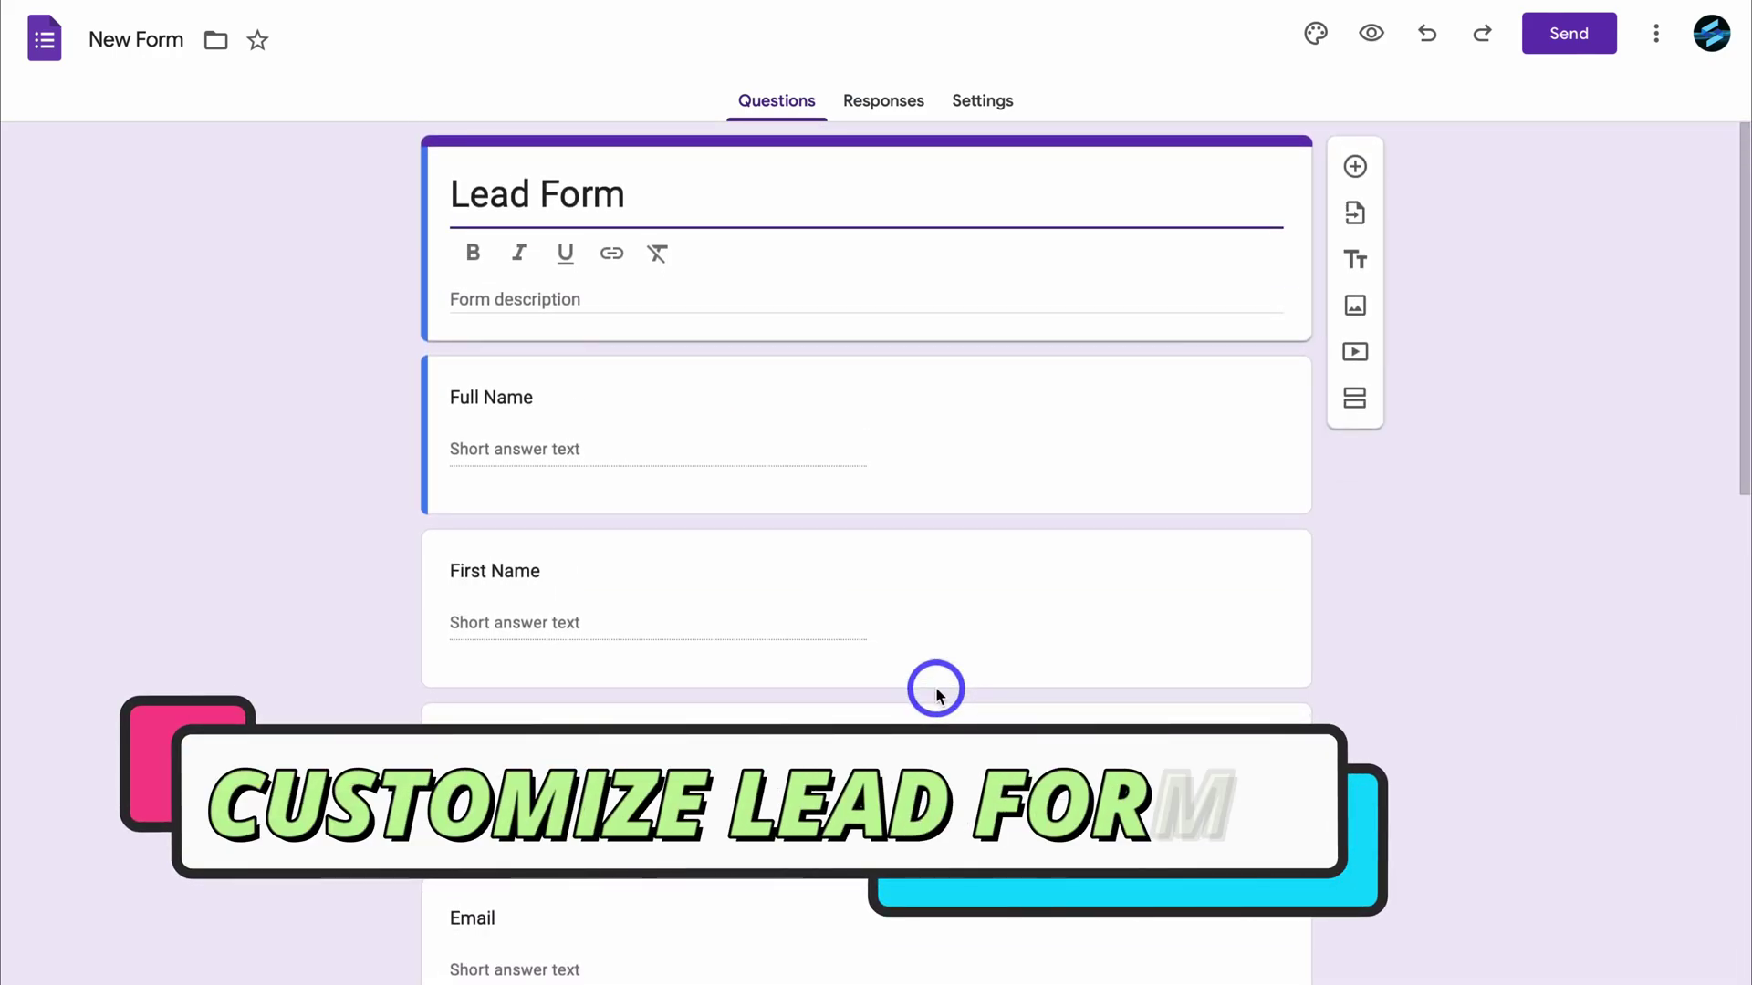
scroll(935, 690, down, 1)
scroll(935, 691, up, 1)
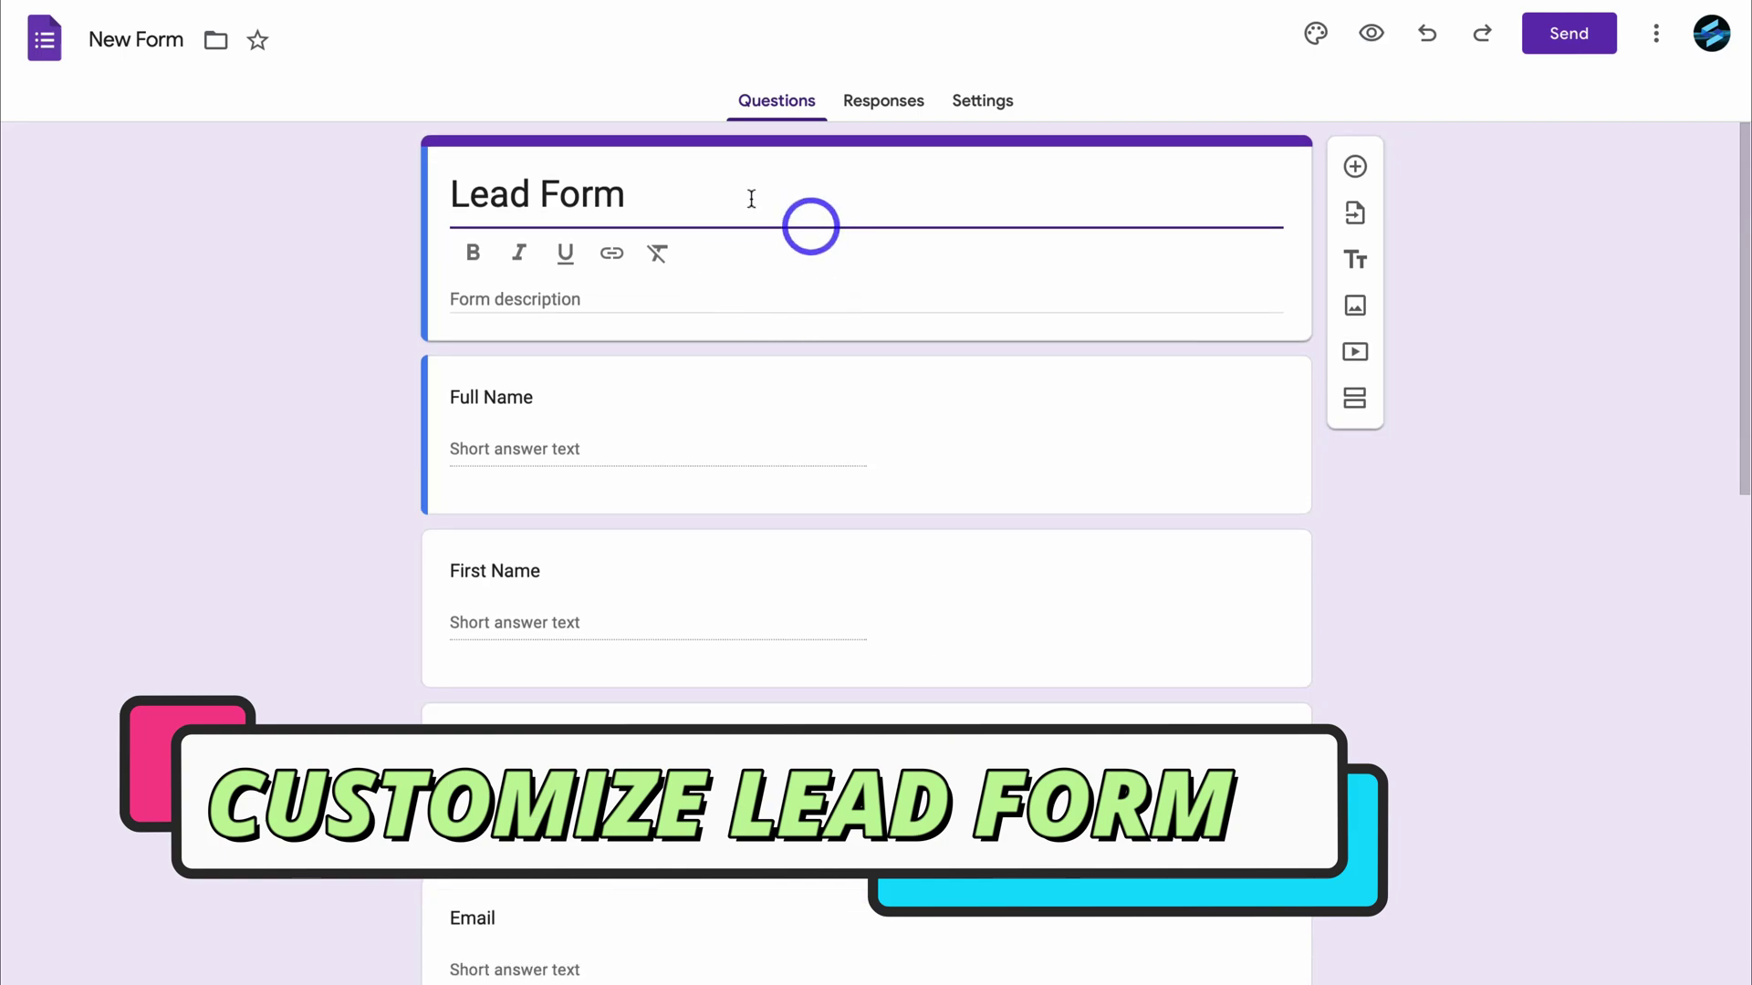
Retitle the form 'Strategy Sessions' and add a description inviting visitors to book a session
drag(693, 195, 451, 193)
click(709, 192)
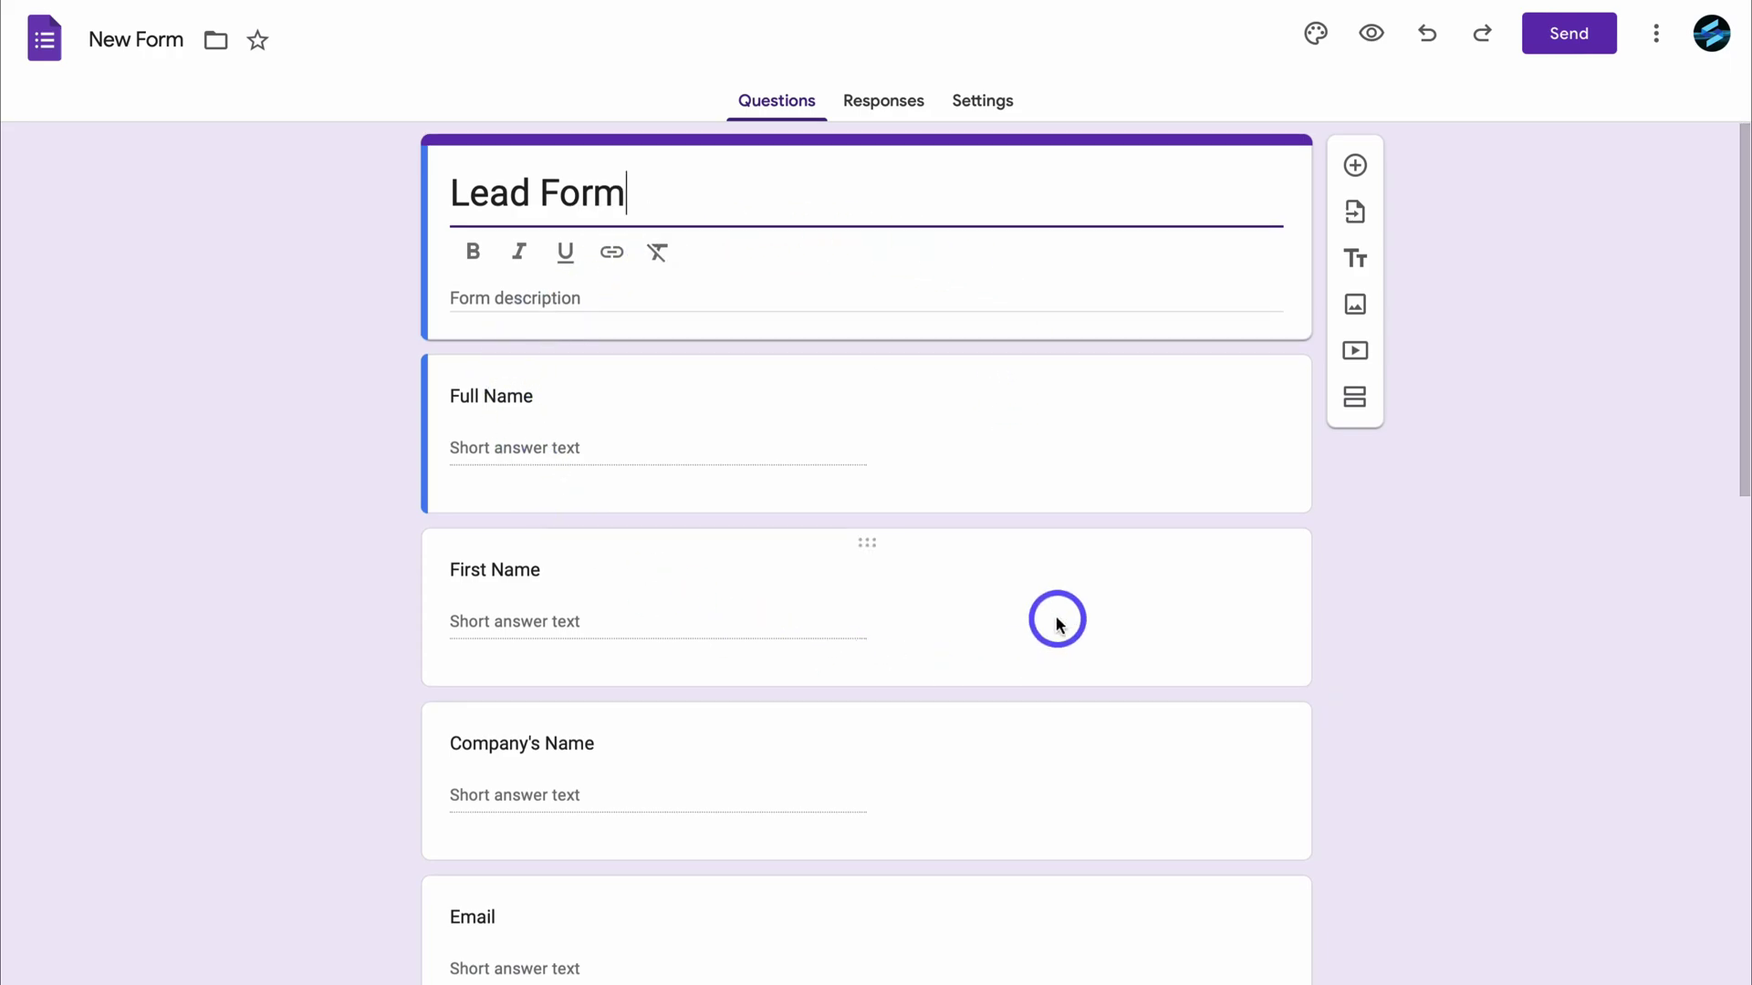
scroll(1055, 614, down, 3)
scroll(1055, 619, up, 3)
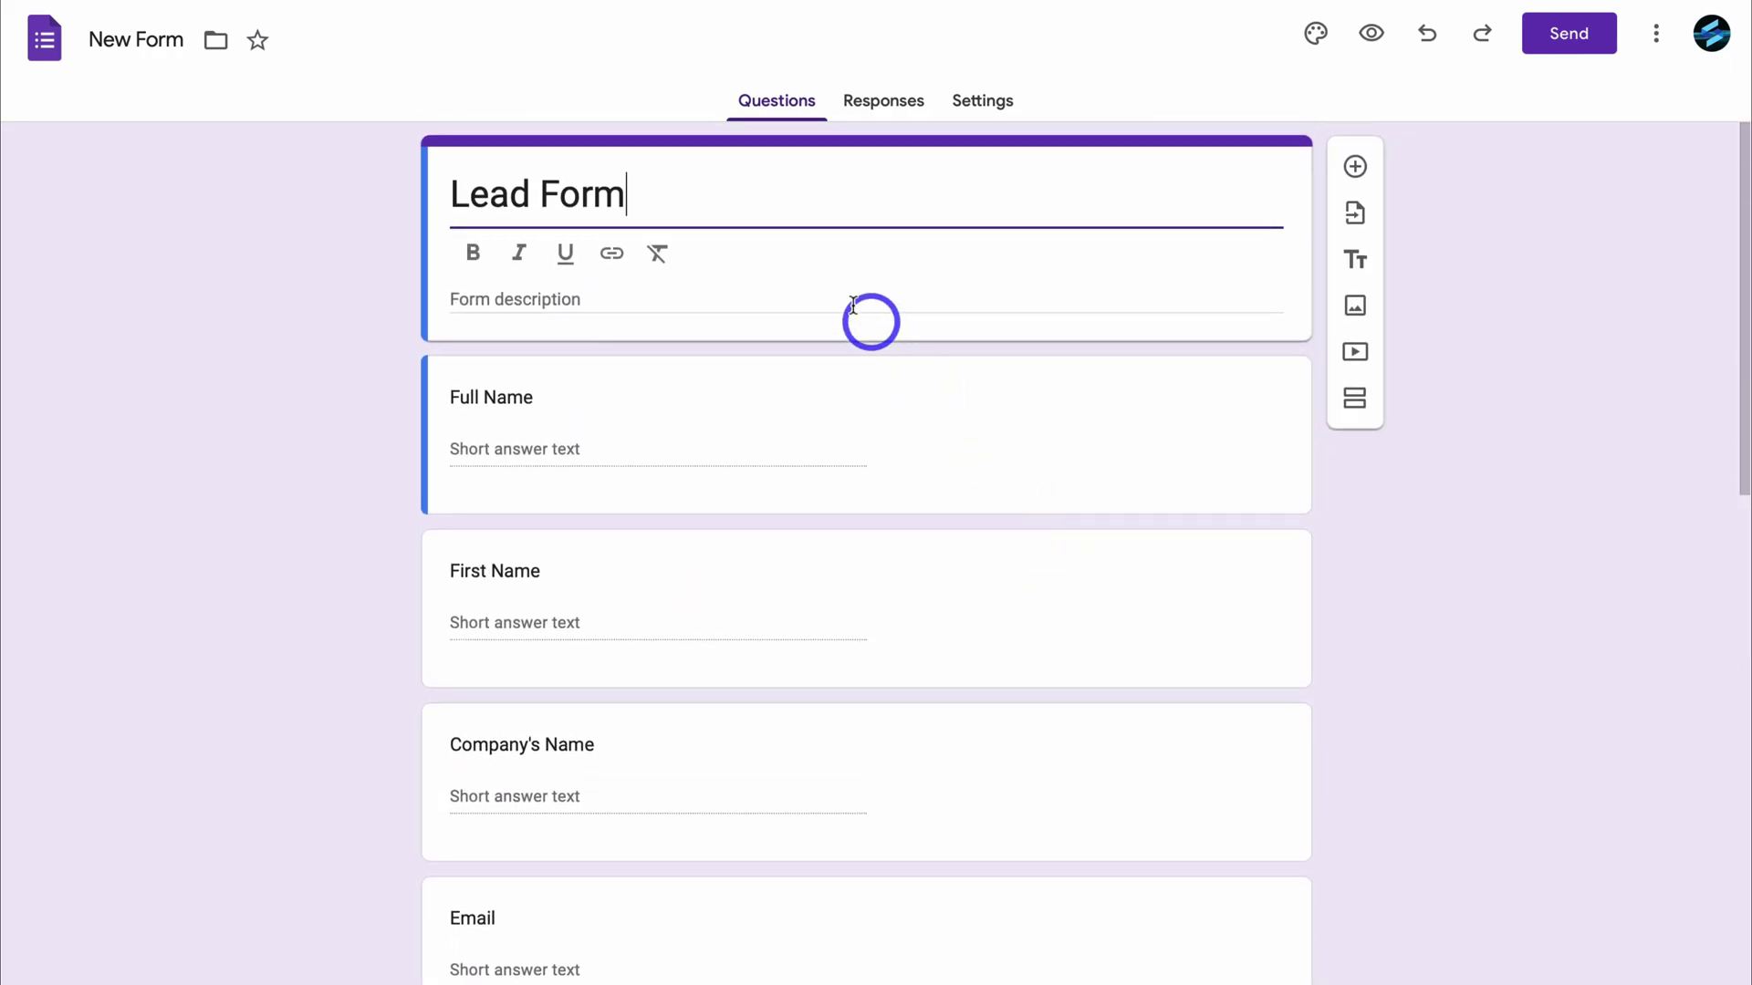
drag(638, 193, 454, 194)
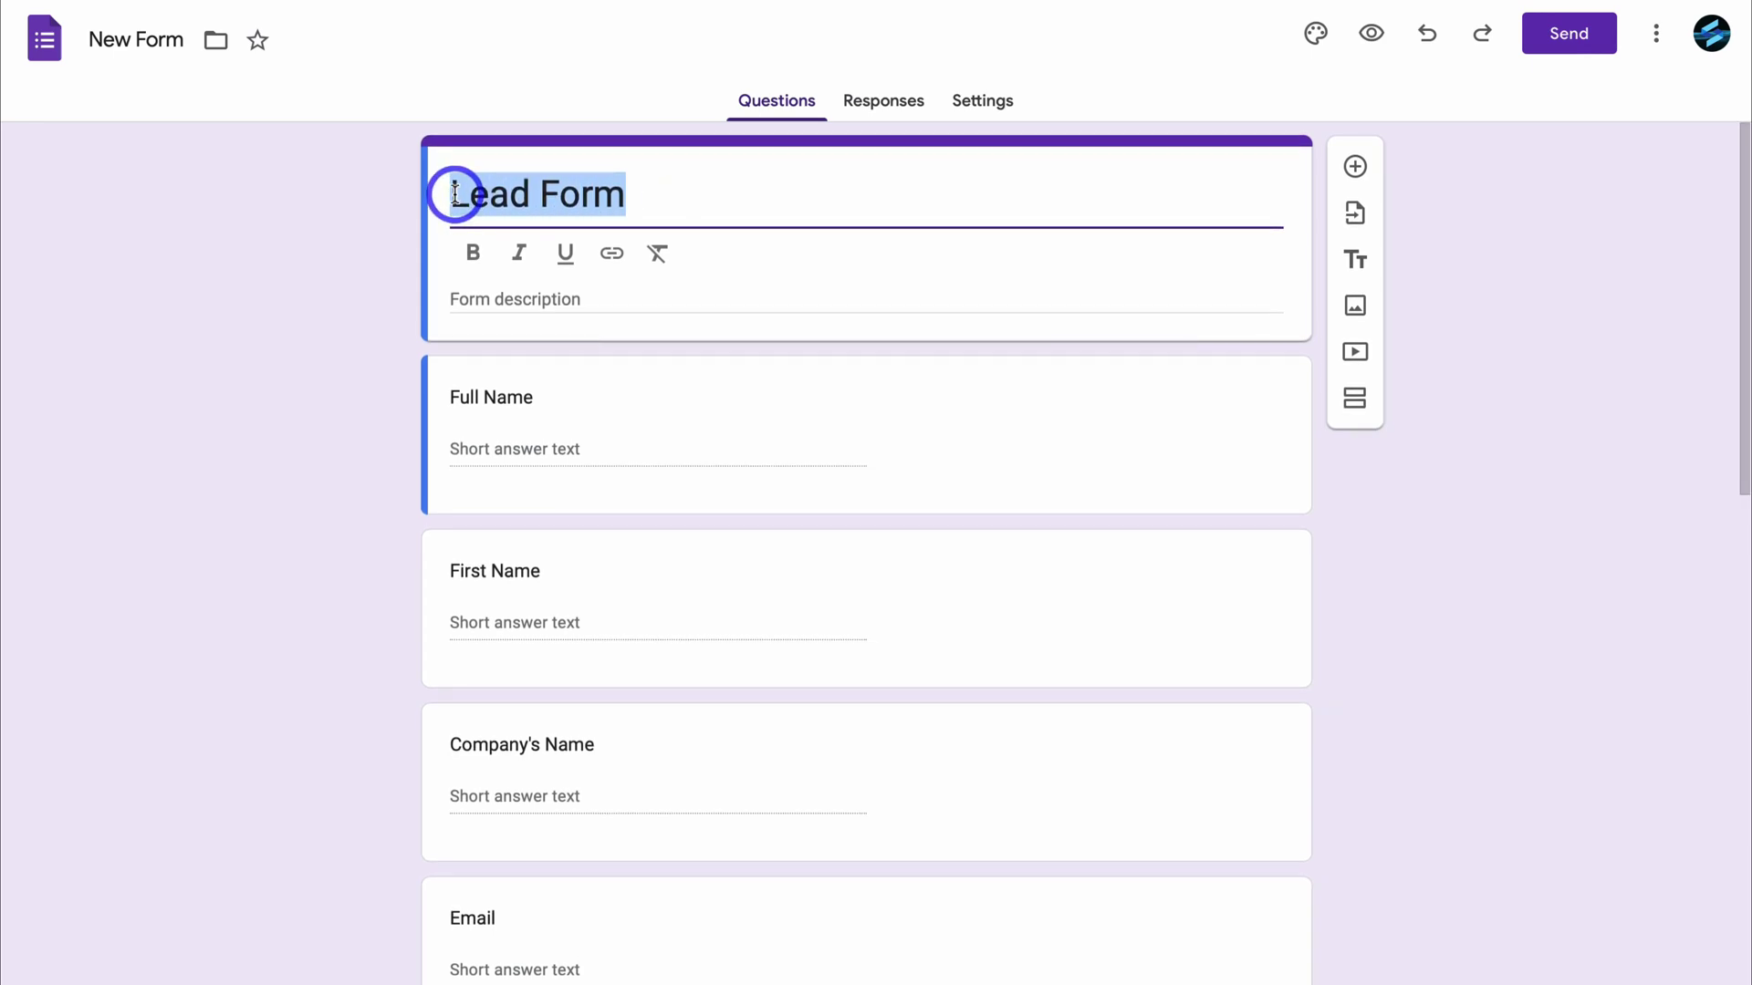
text(Strategy Sessions)
click(474, 302)
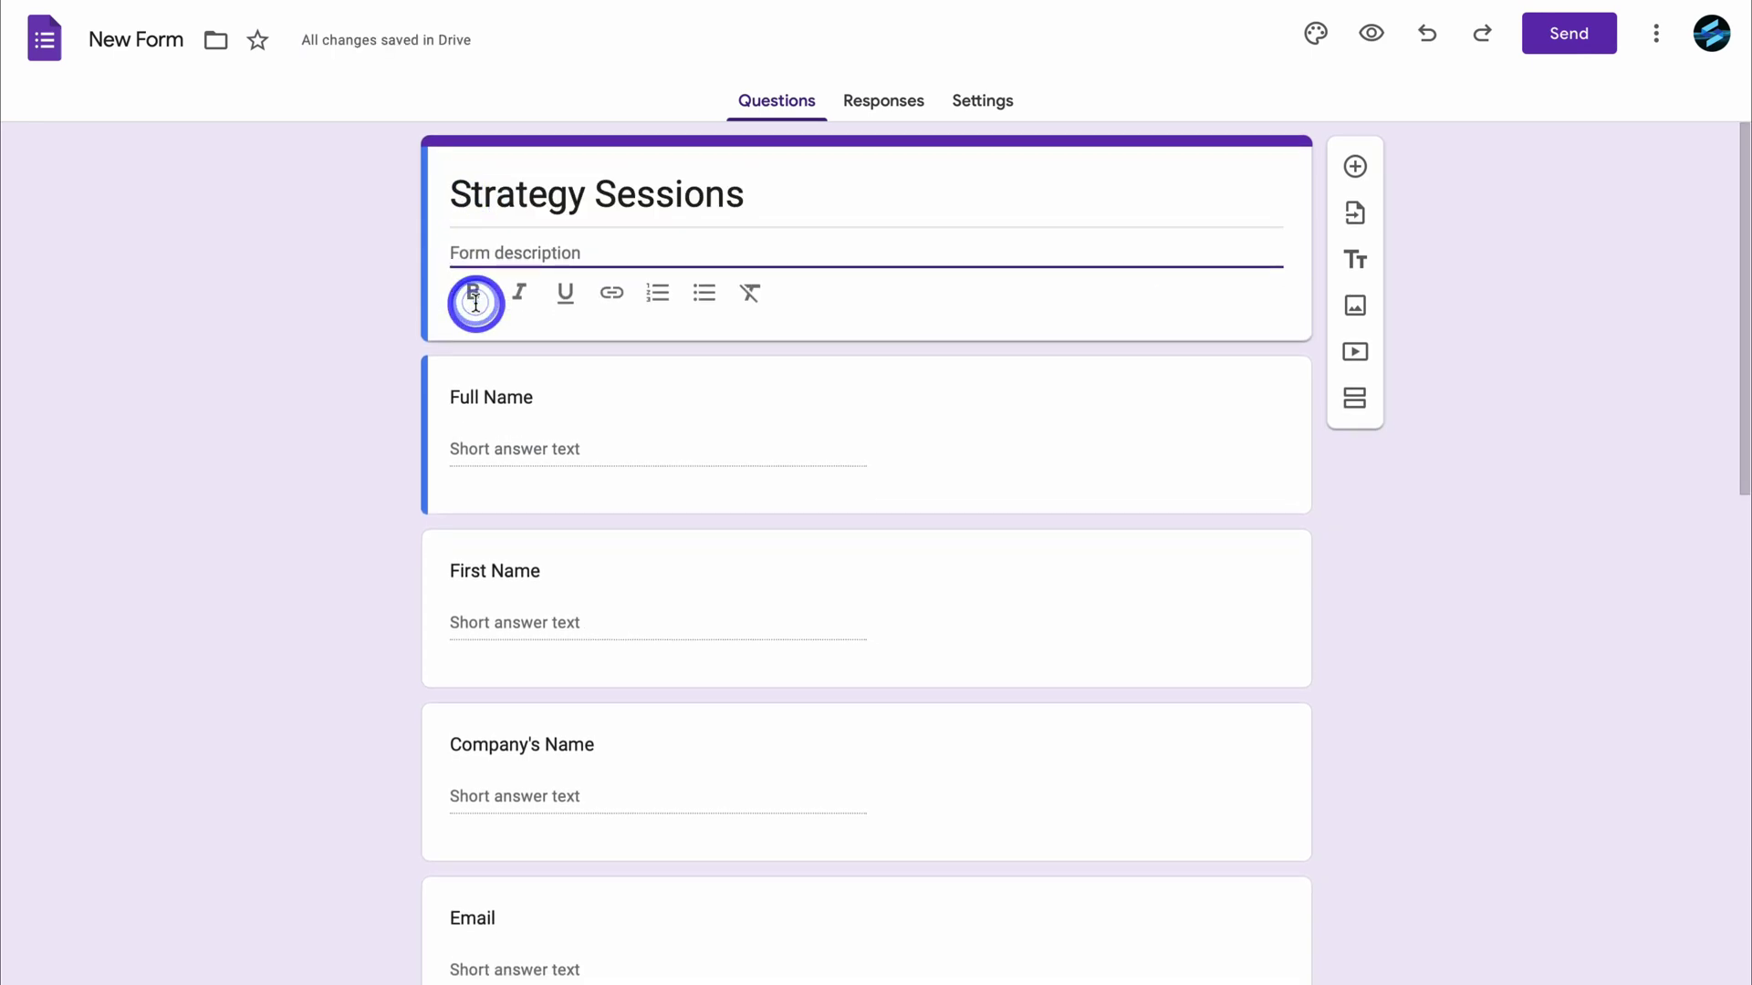
text(Get in touch with us by filling out the form below if you would like to book a strategy session with us.)
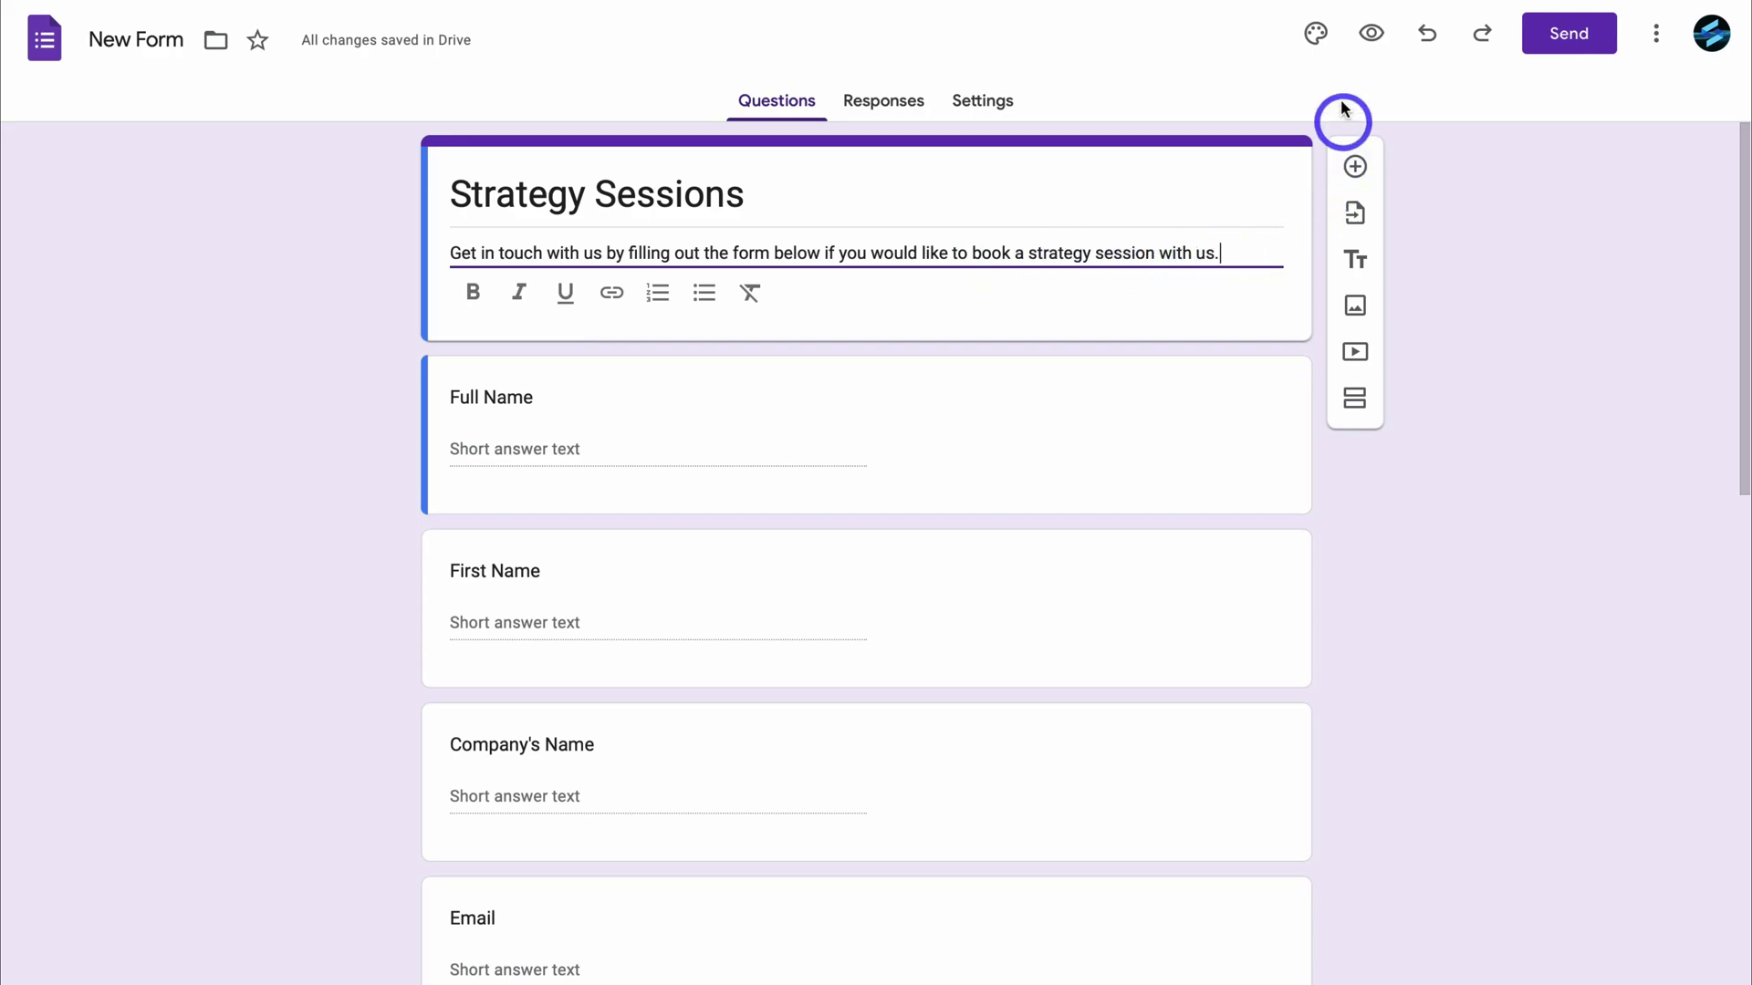
Make the theme blue and upload 'Cover image for go digital now.png' as the header
click(1318, 40)
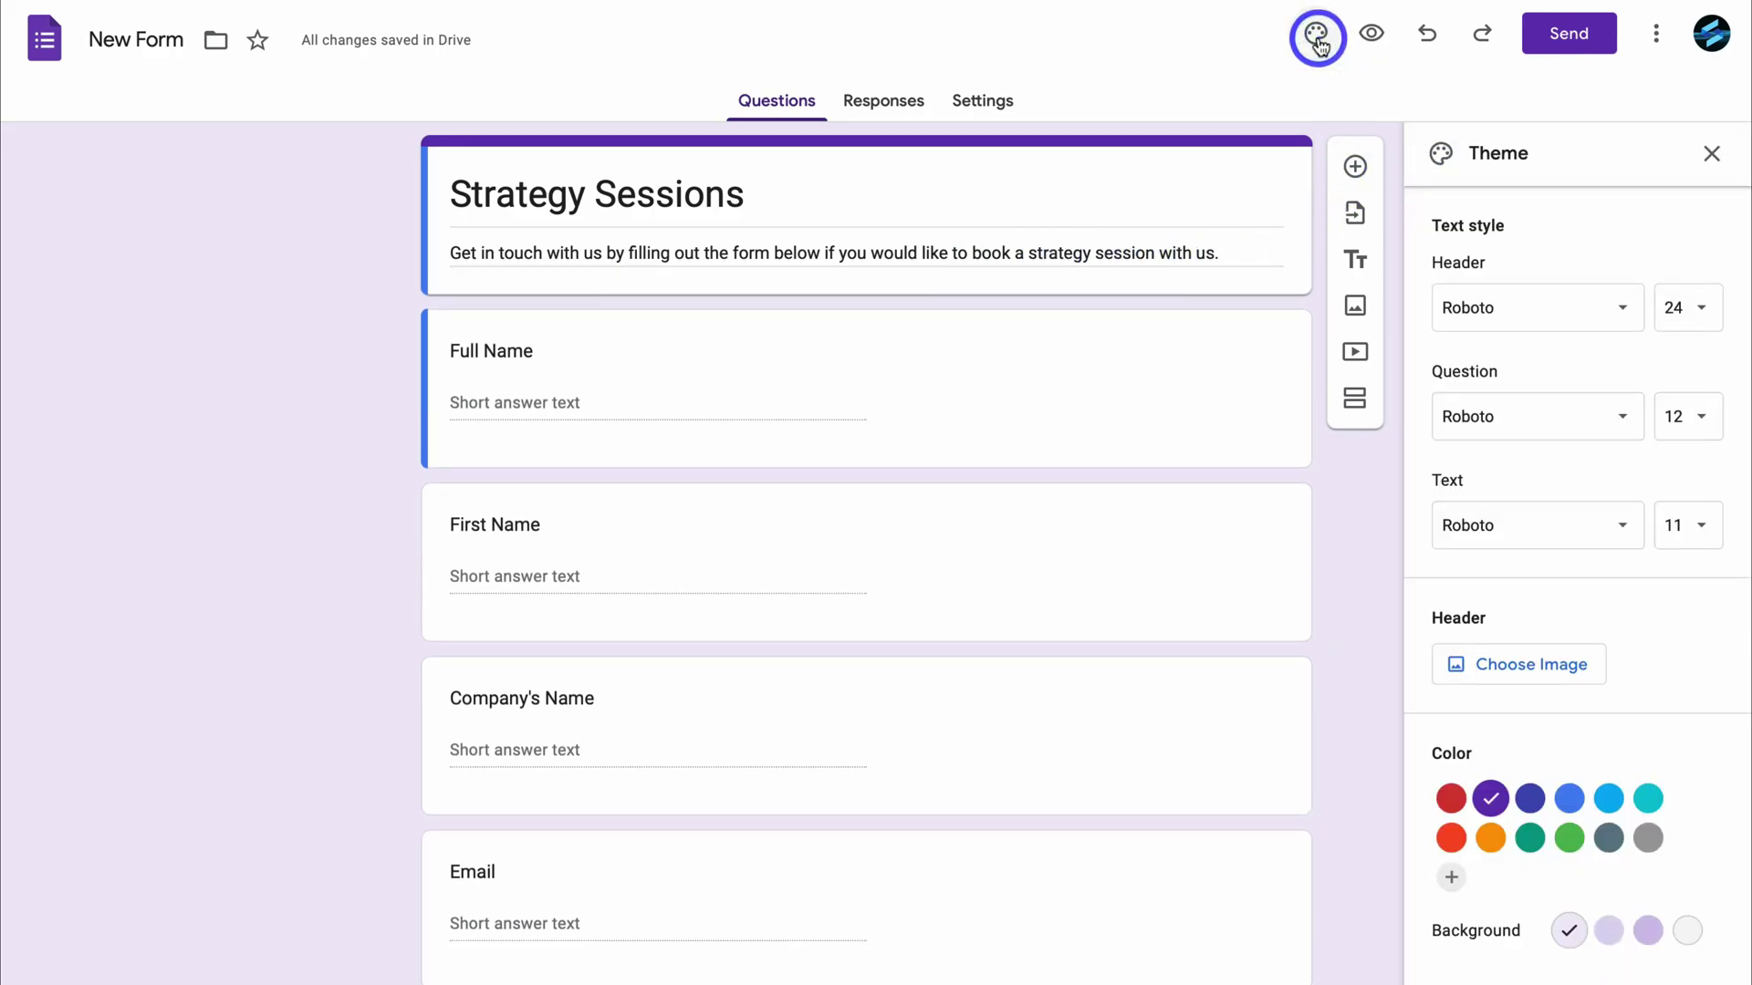
click(1569, 801)
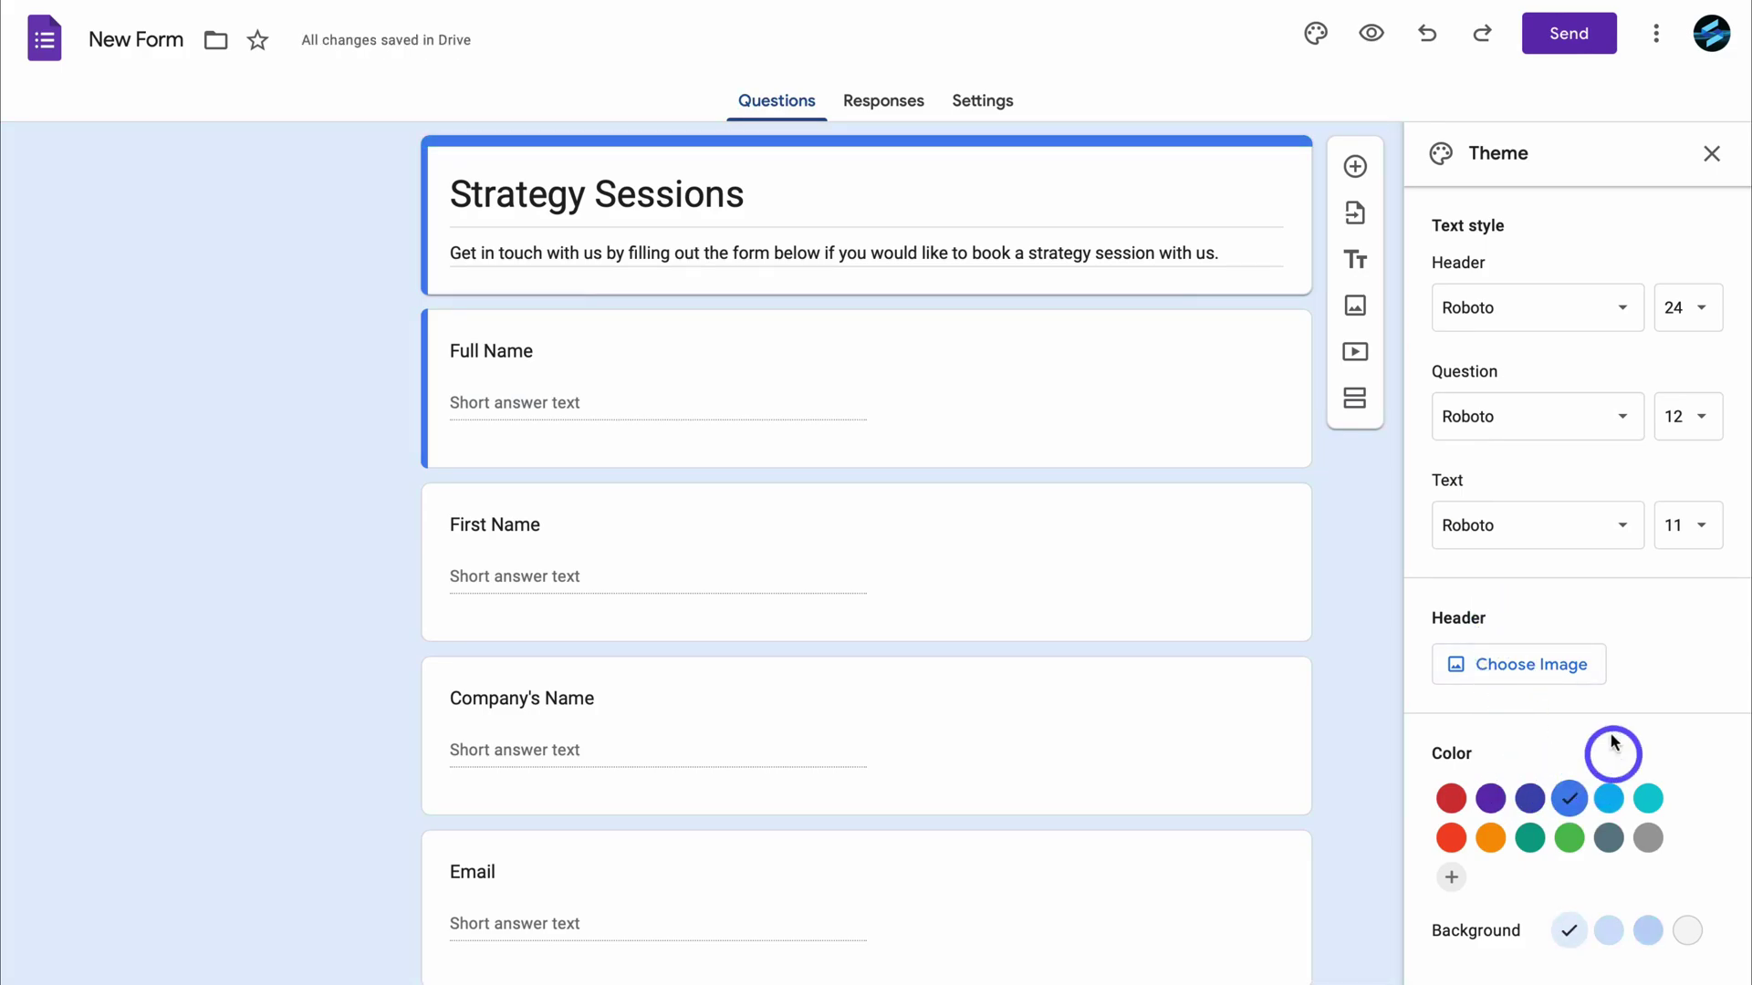
click(1539, 675)
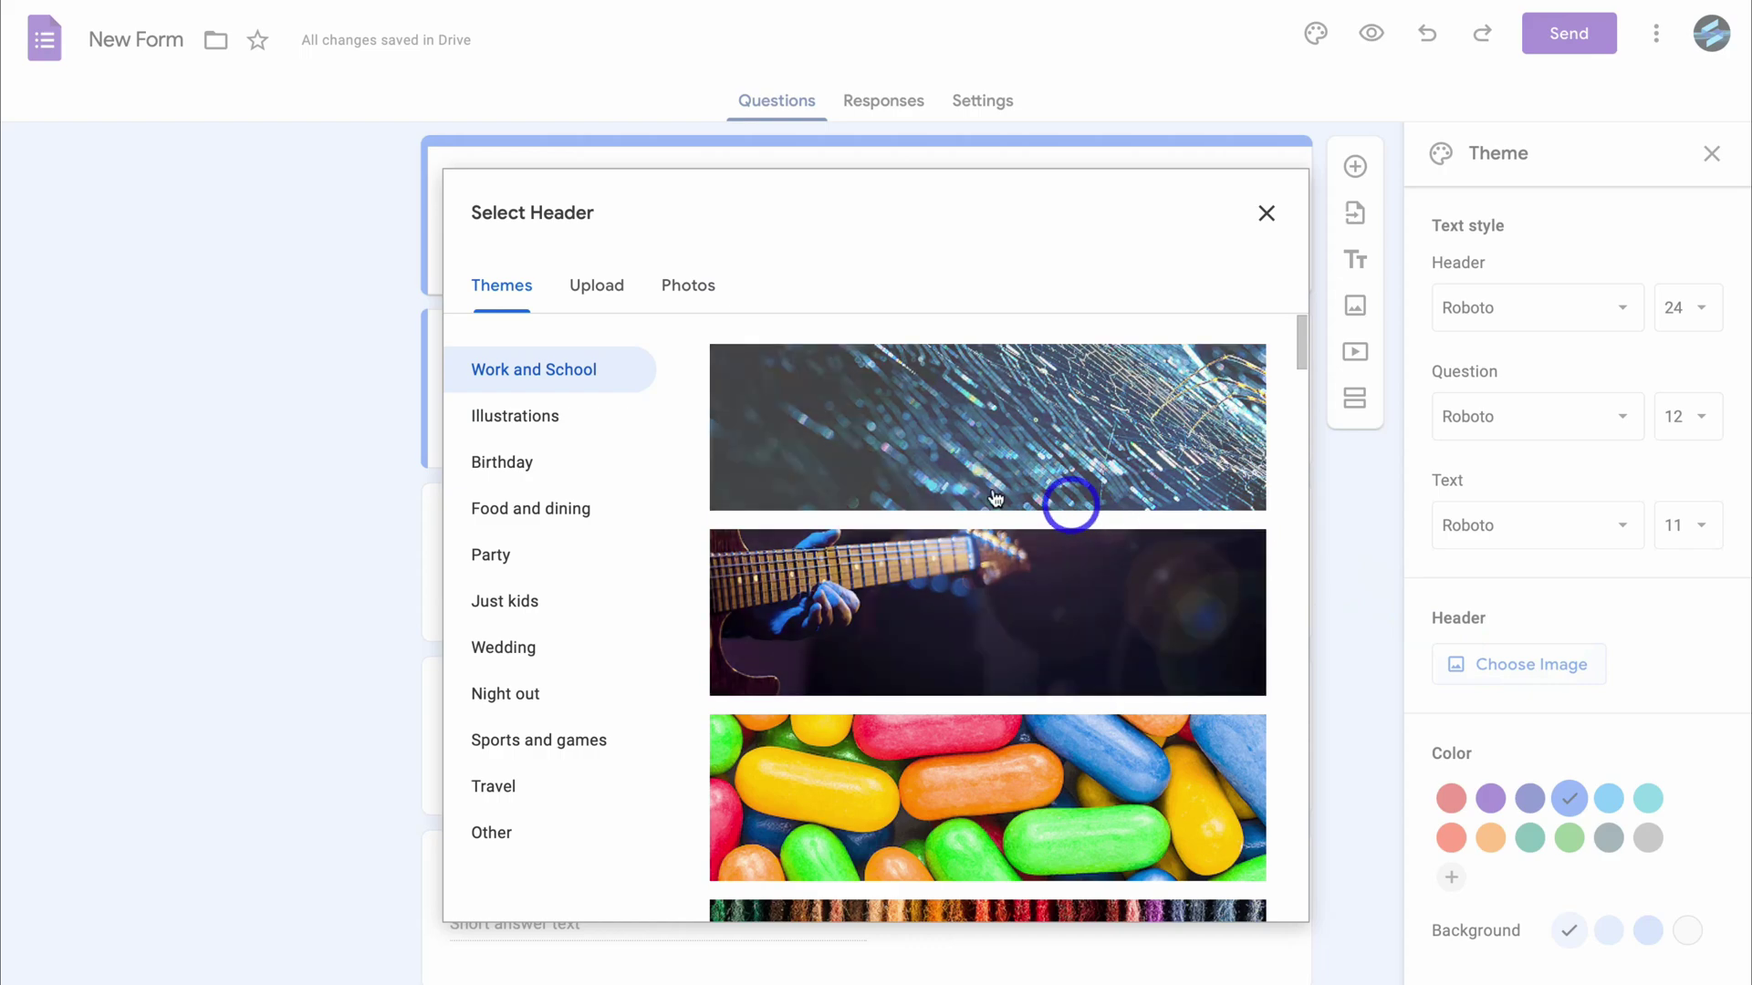
click(598, 290)
click(925, 695)
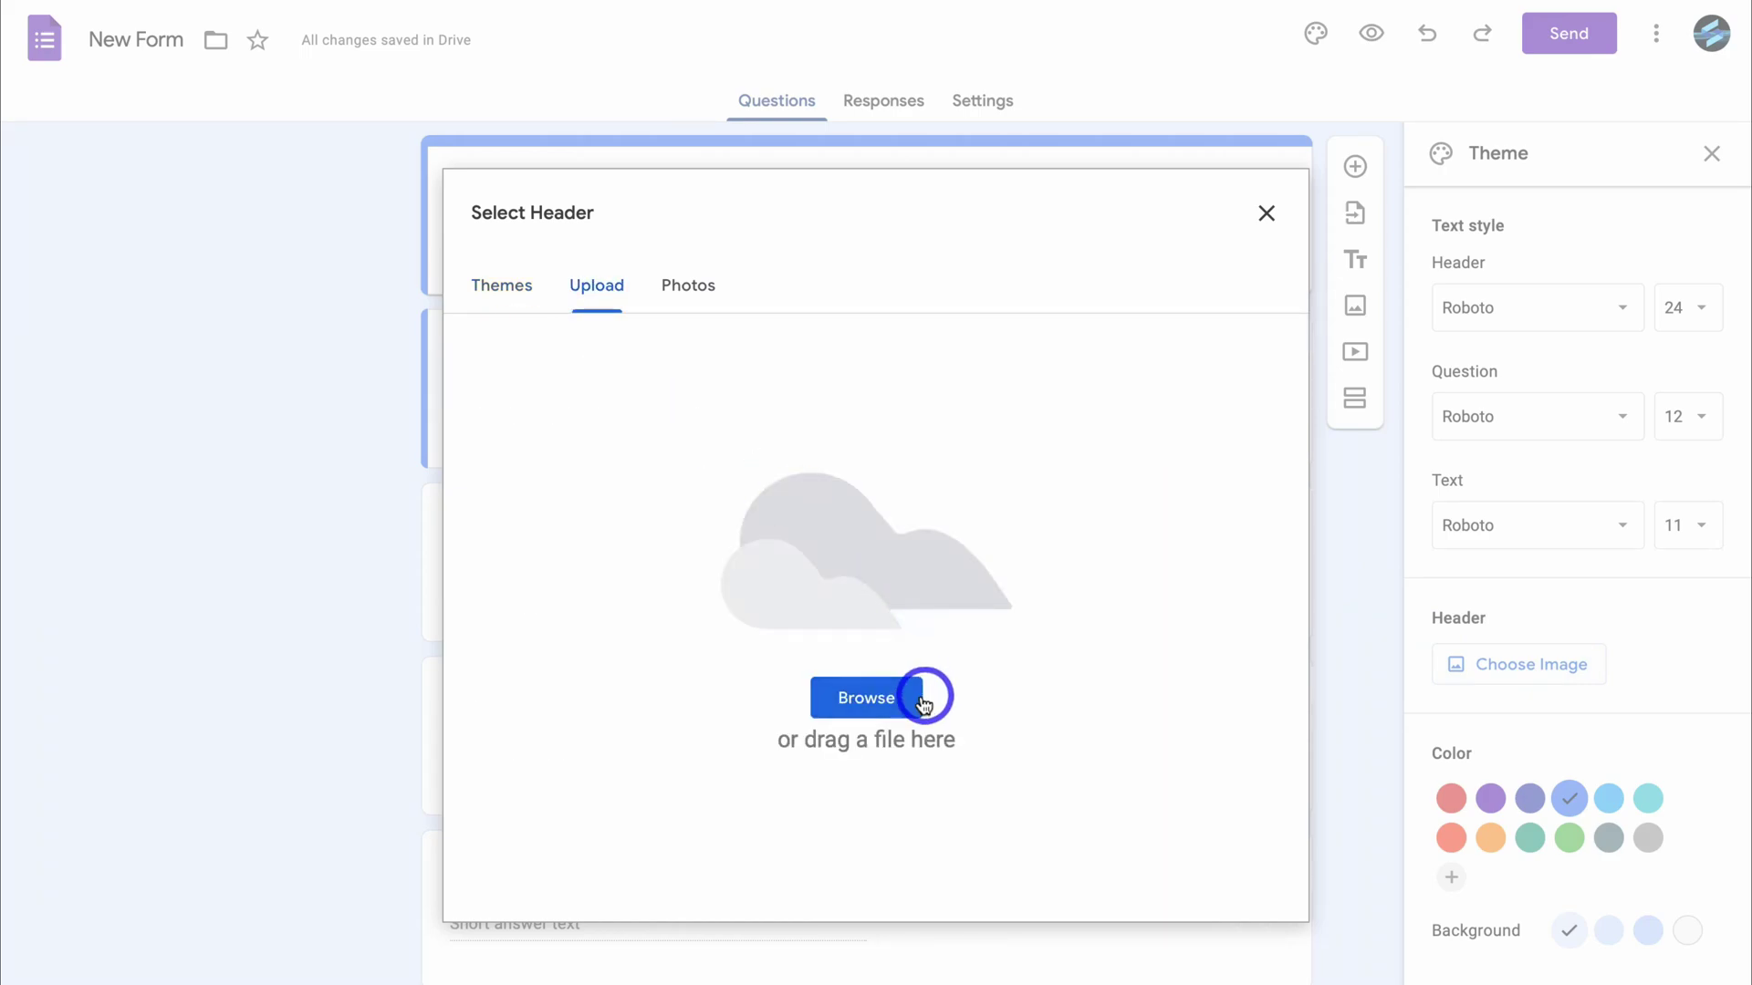
click(1053, 558)
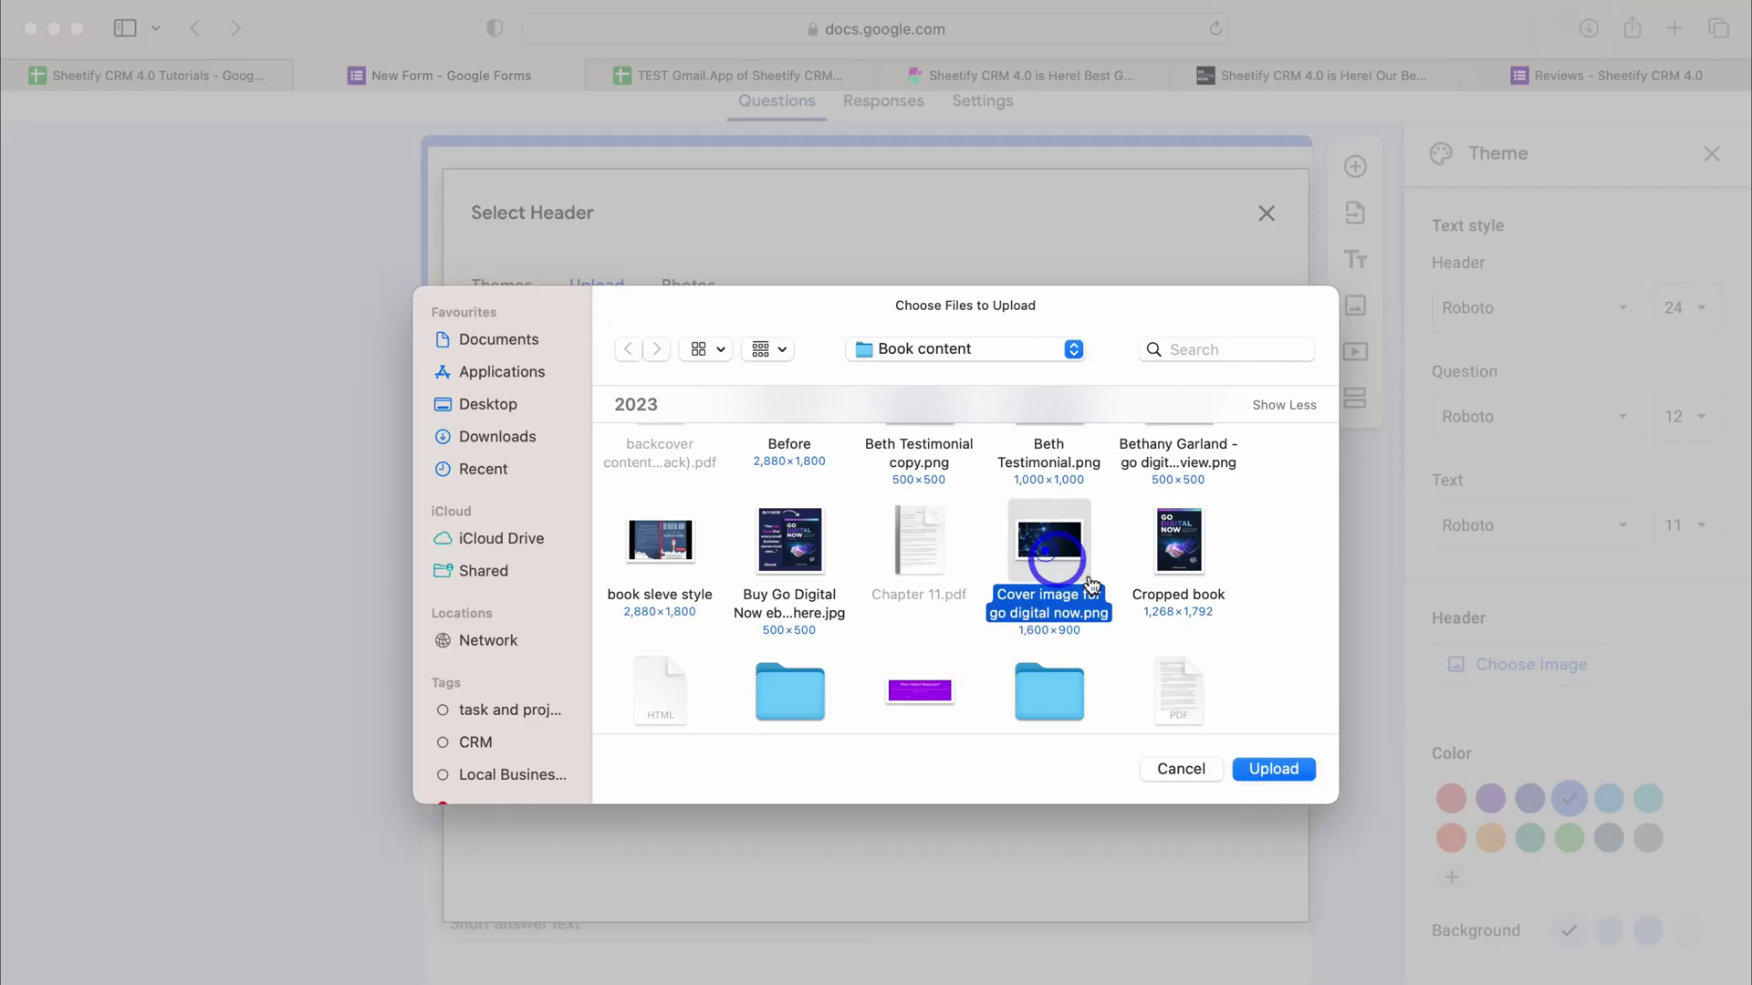
click(1272, 769)
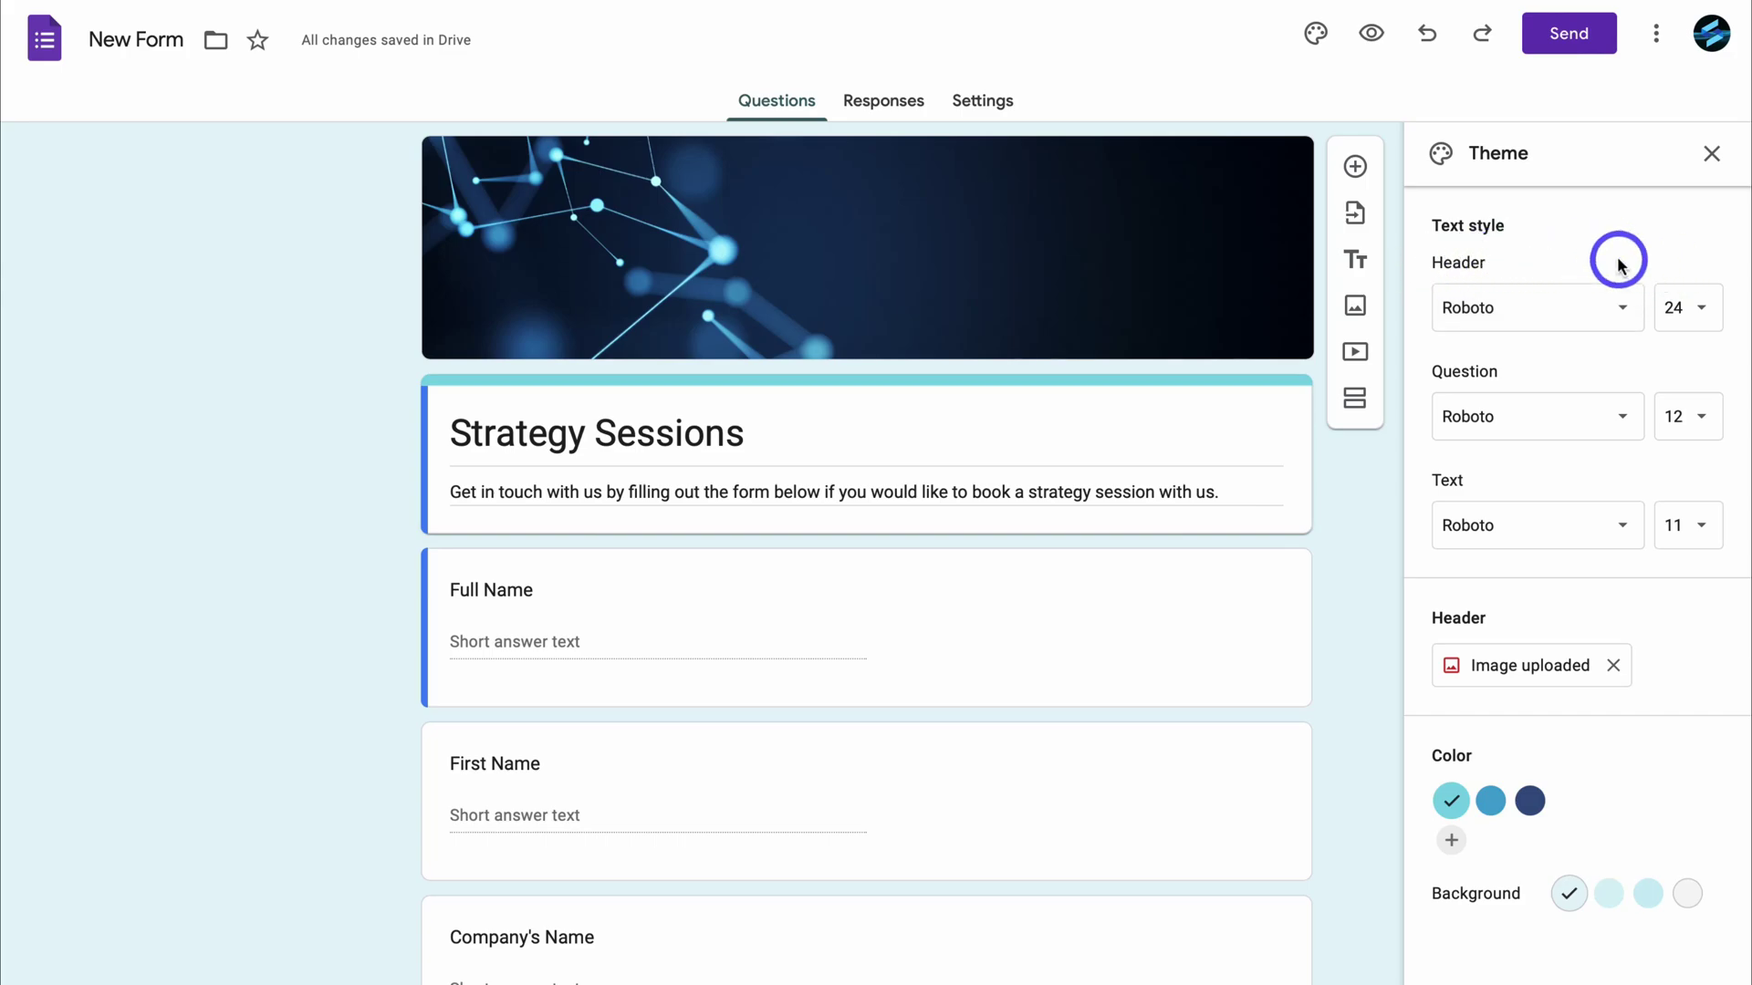
Step through the Full Name, First Name, Company's Name and source questions to the business-type question
scroll(1206, 392, down, 4)
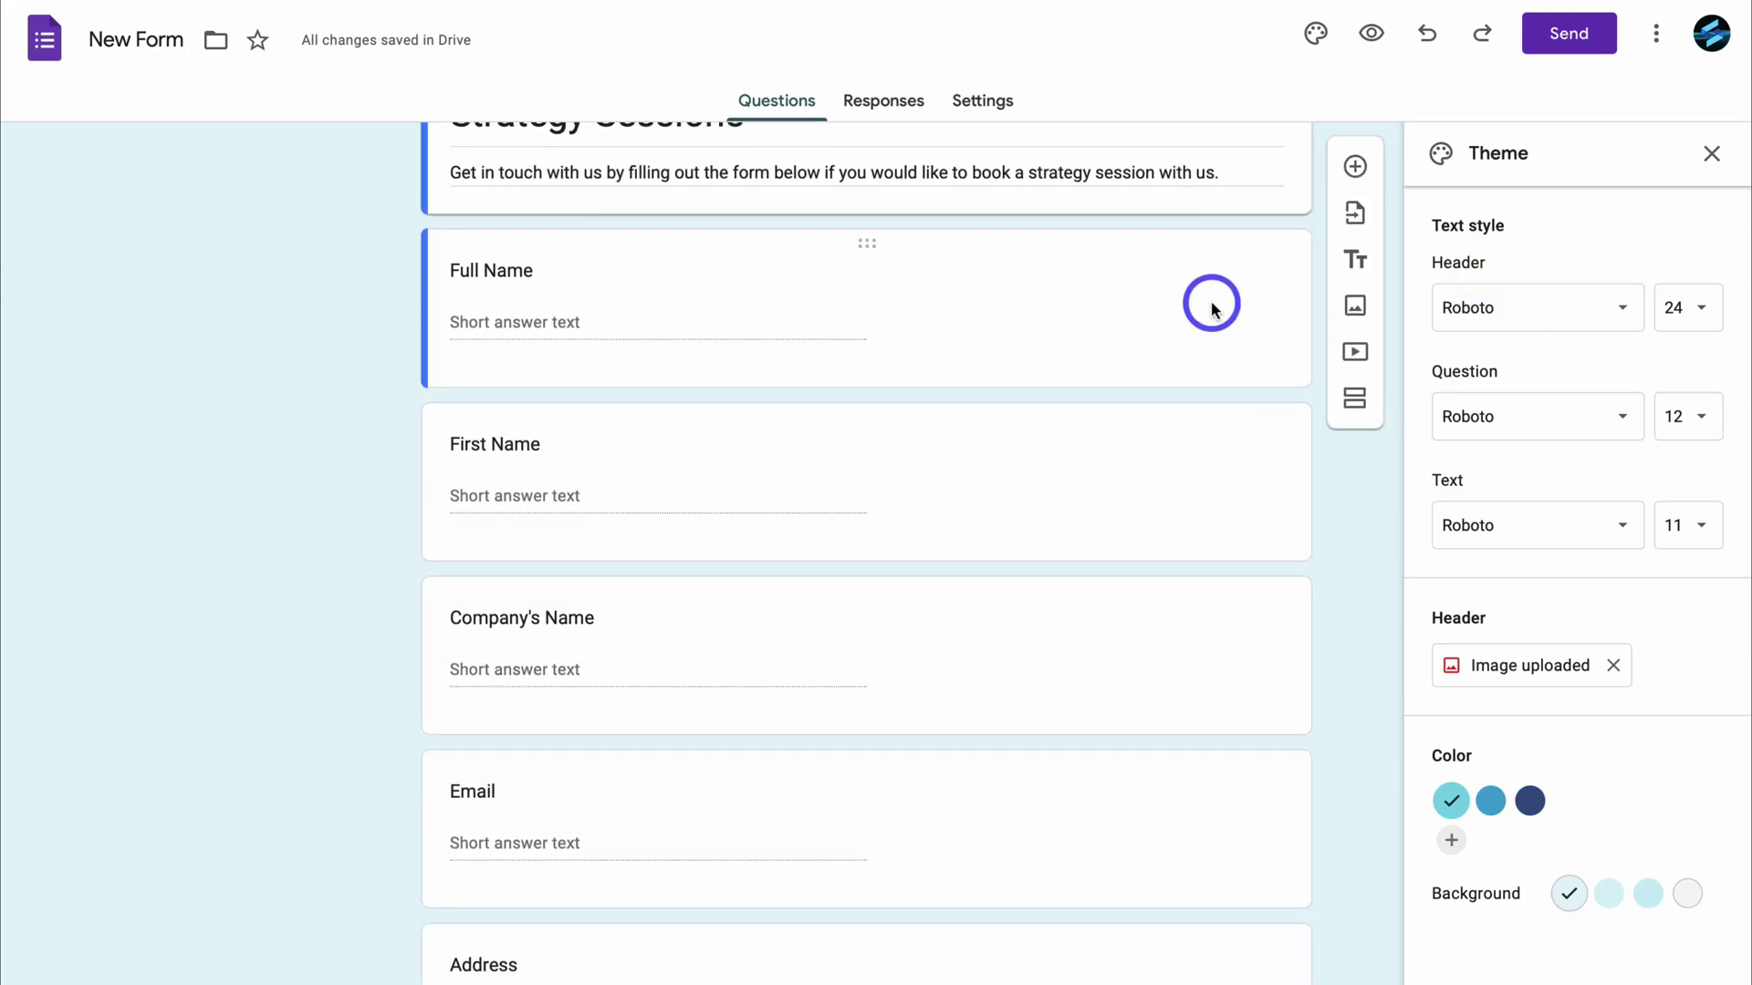
click(1211, 308)
scroll(1107, 402, down, 3)
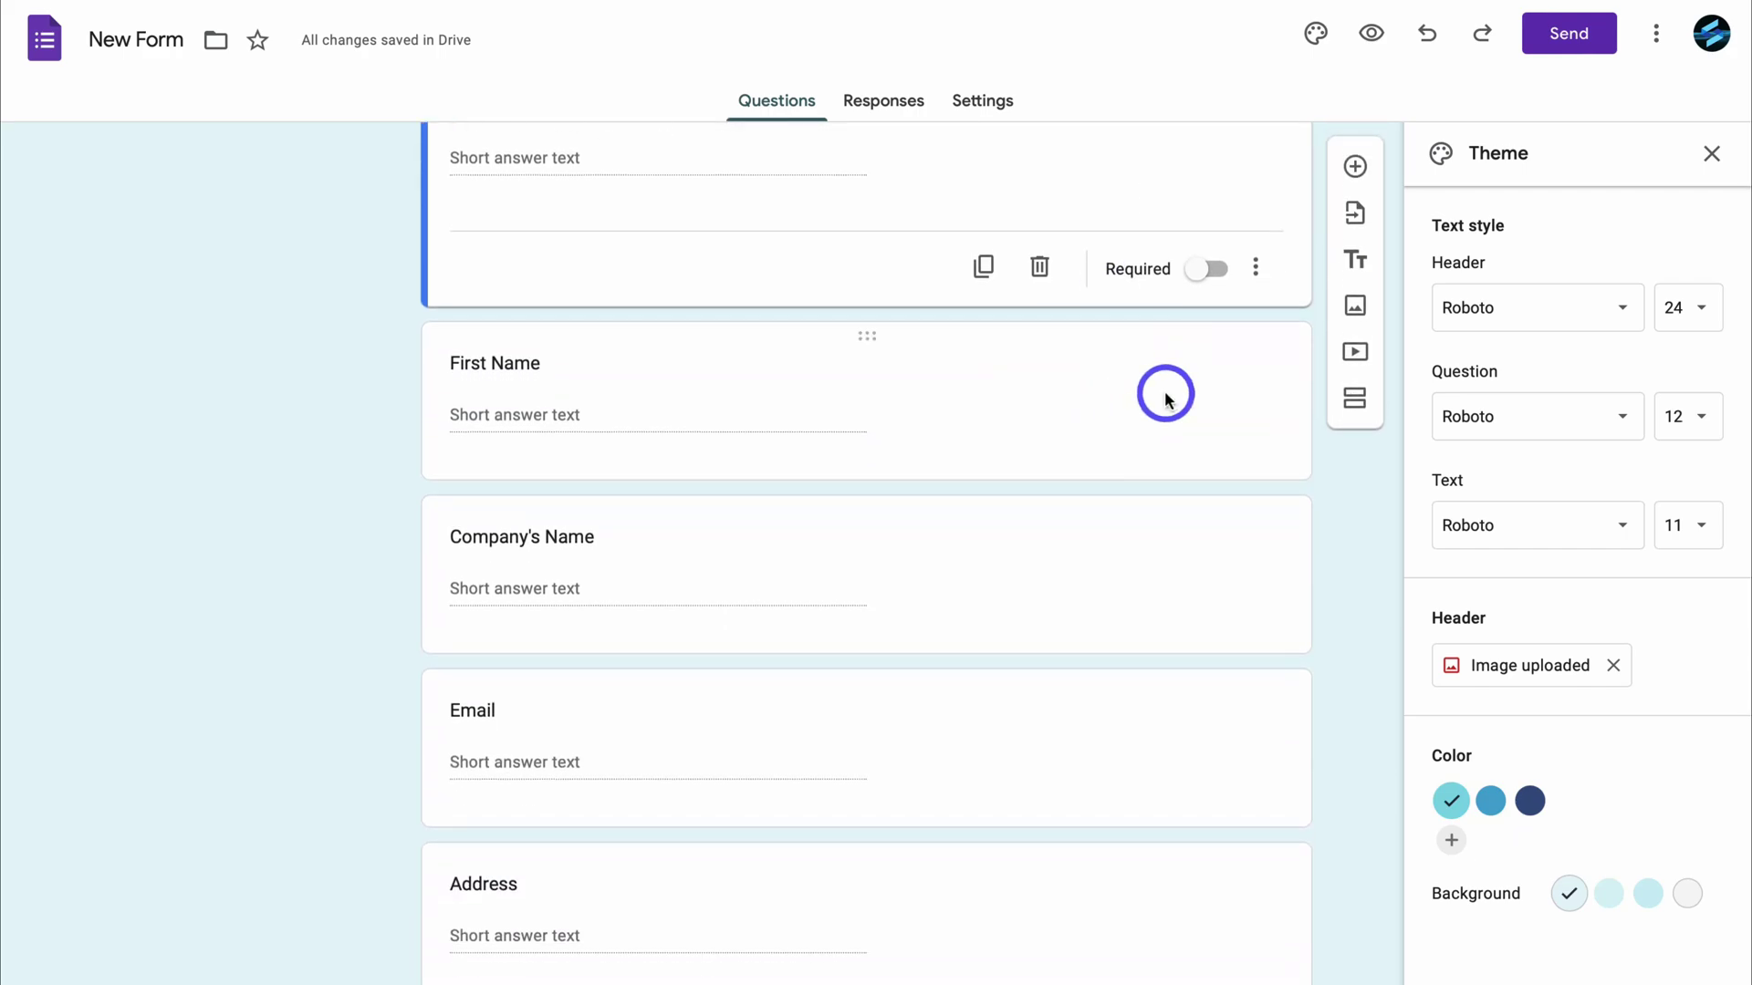
click(1166, 394)
scroll(1161, 390, down, 2)
click(1151, 383)
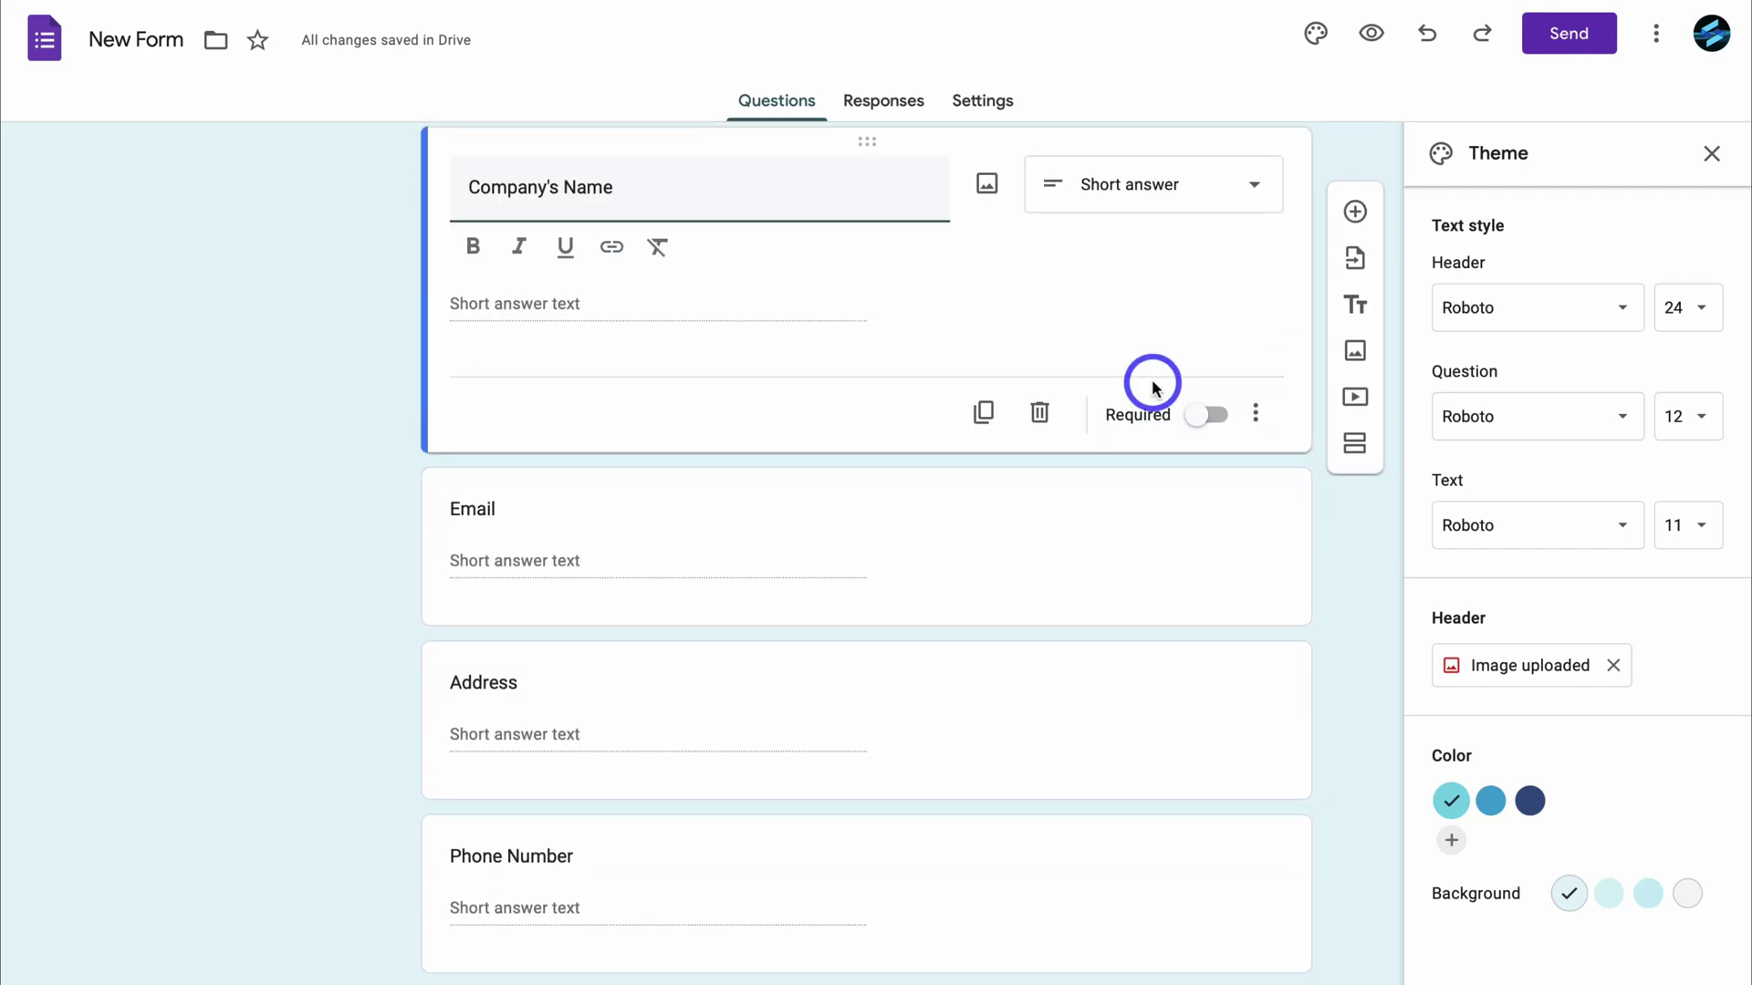
scroll(1152, 387, down, 10)
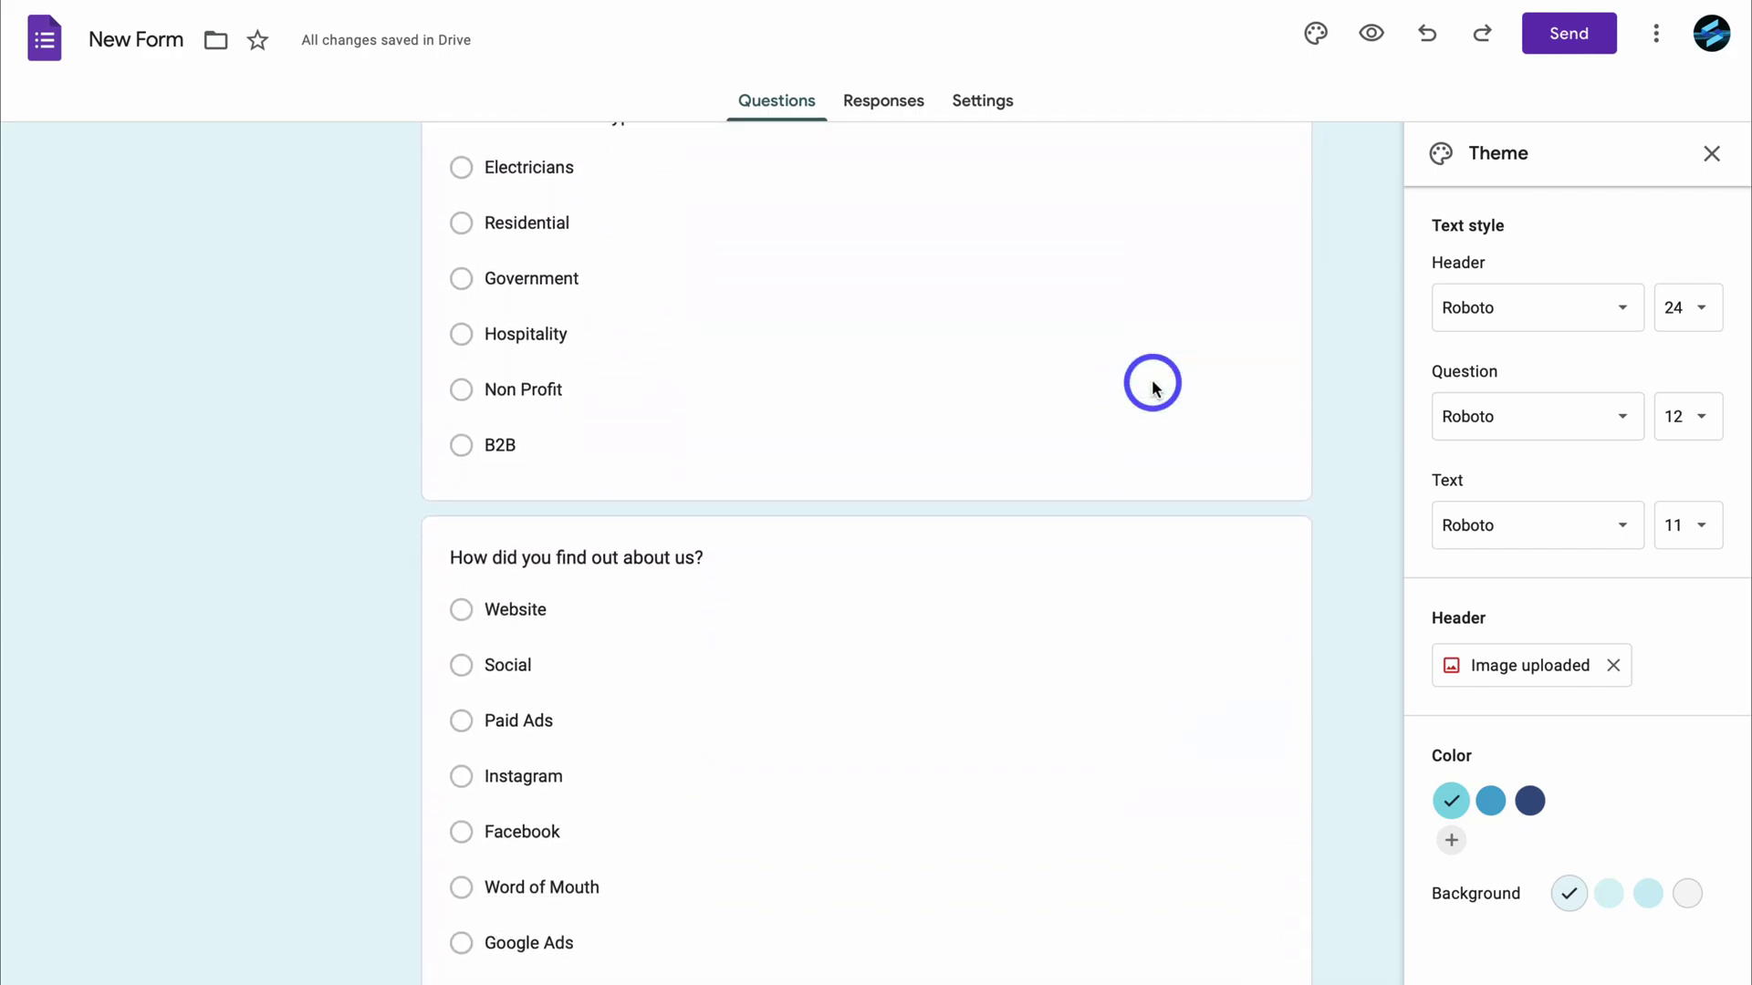
scroll(1152, 387, down, 2)
click(1153, 383)
scroll(1152, 384, up, 5)
click(1153, 387)
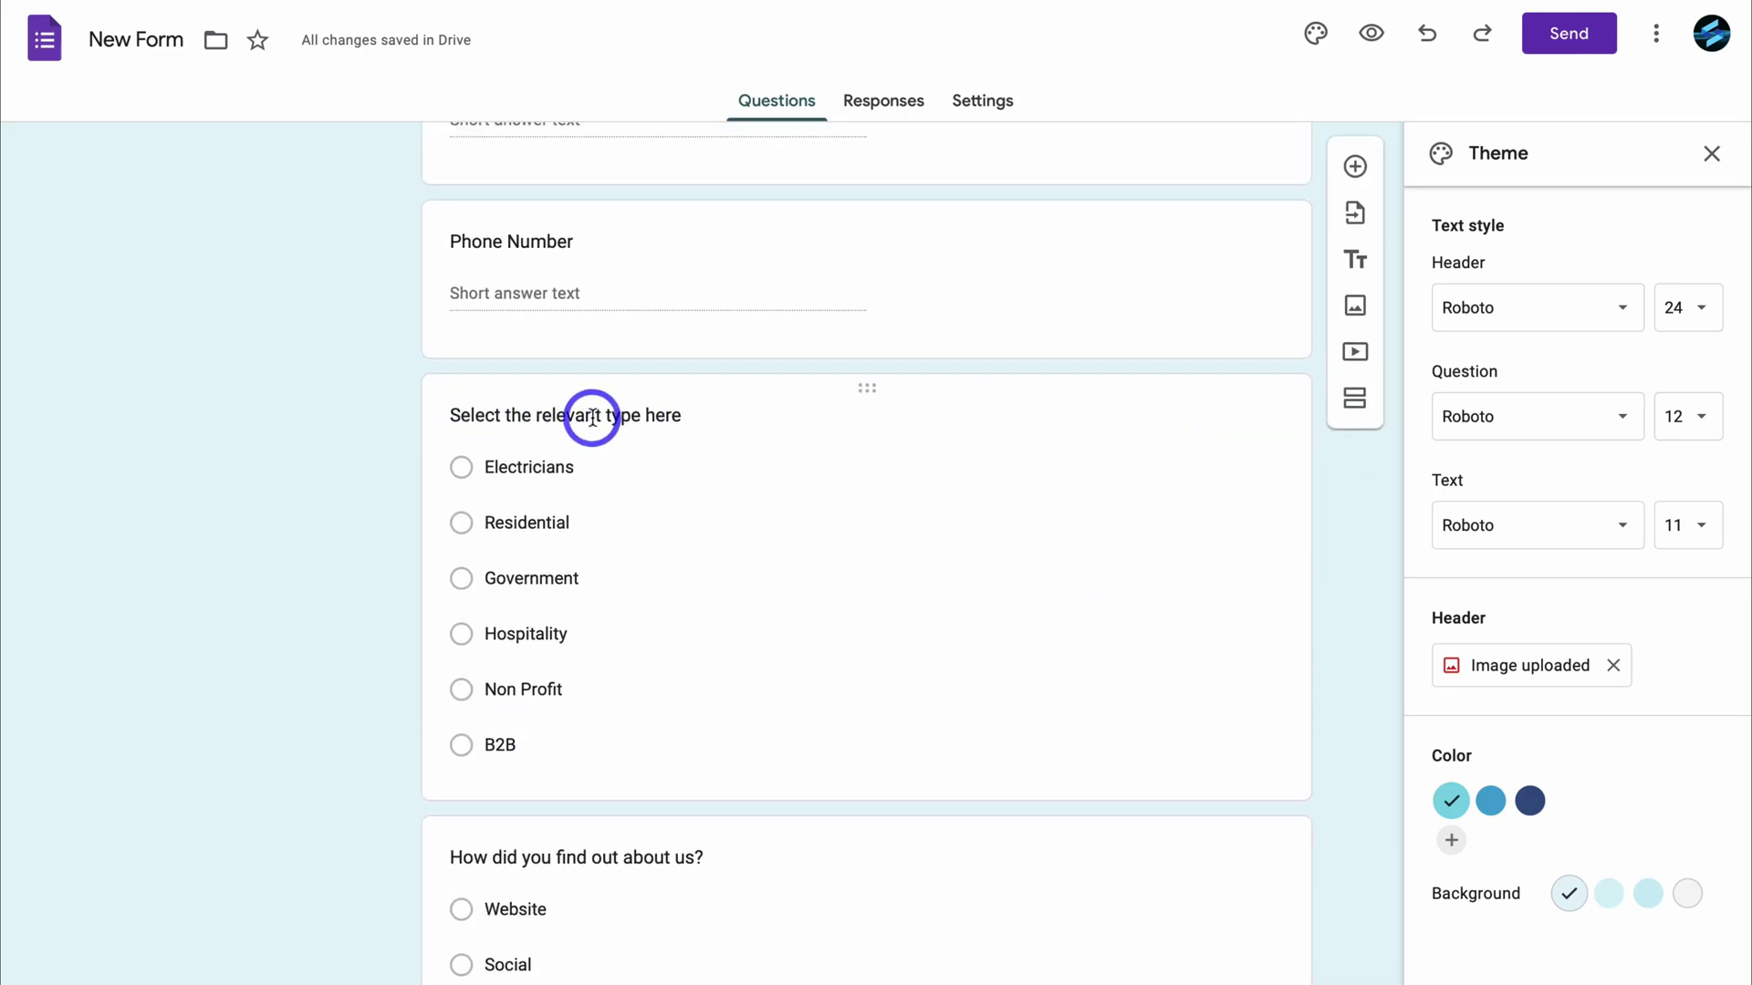
Reword the business-type question to 'Select your business type here' and review its options
click(630, 415)
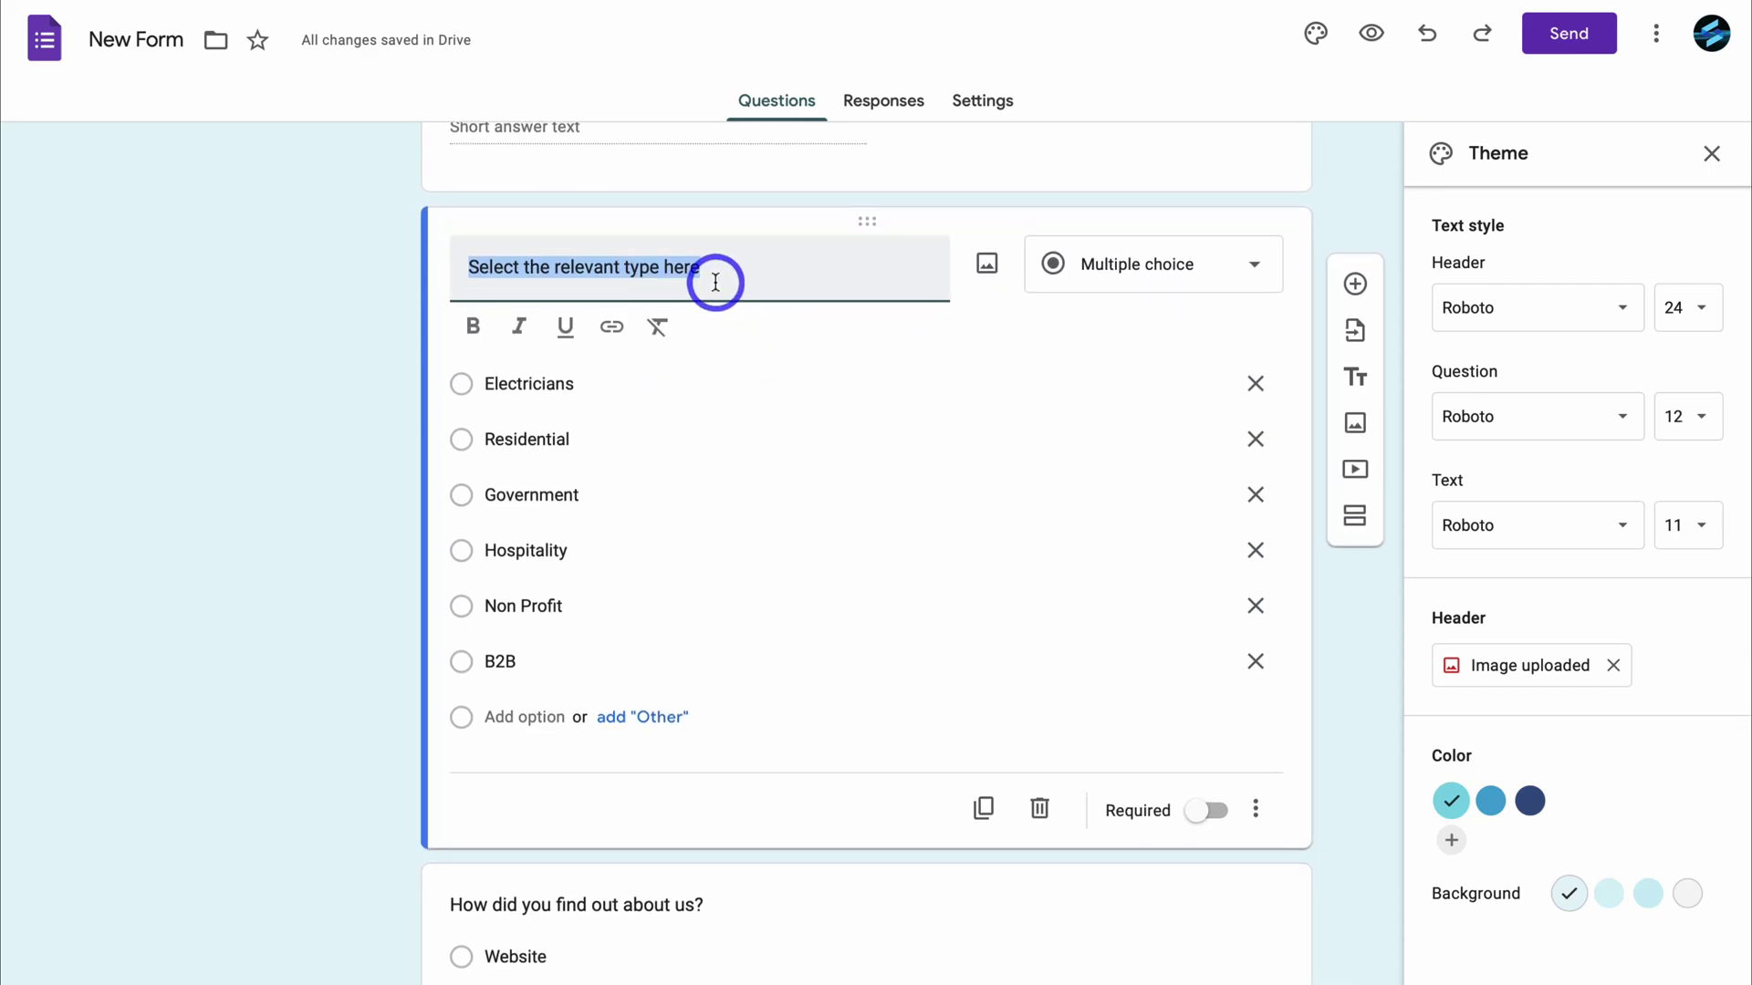
text(Select your business type here)
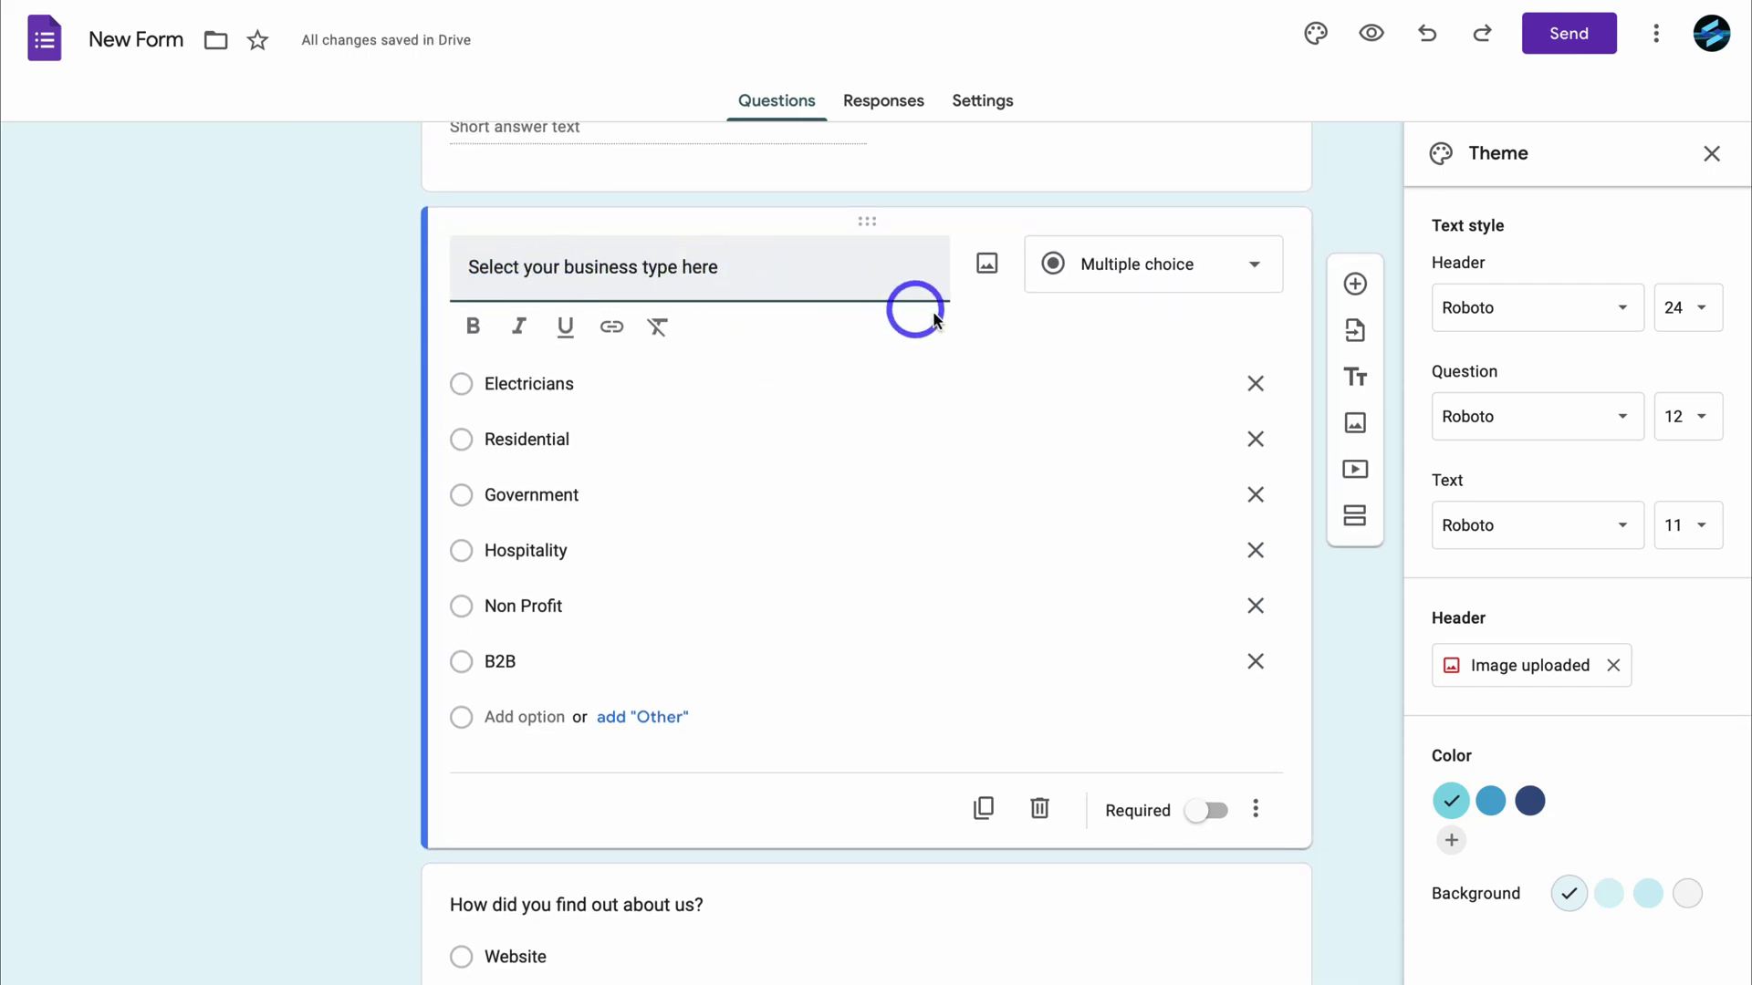
click(954, 317)
scroll(954, 317, down, 4)
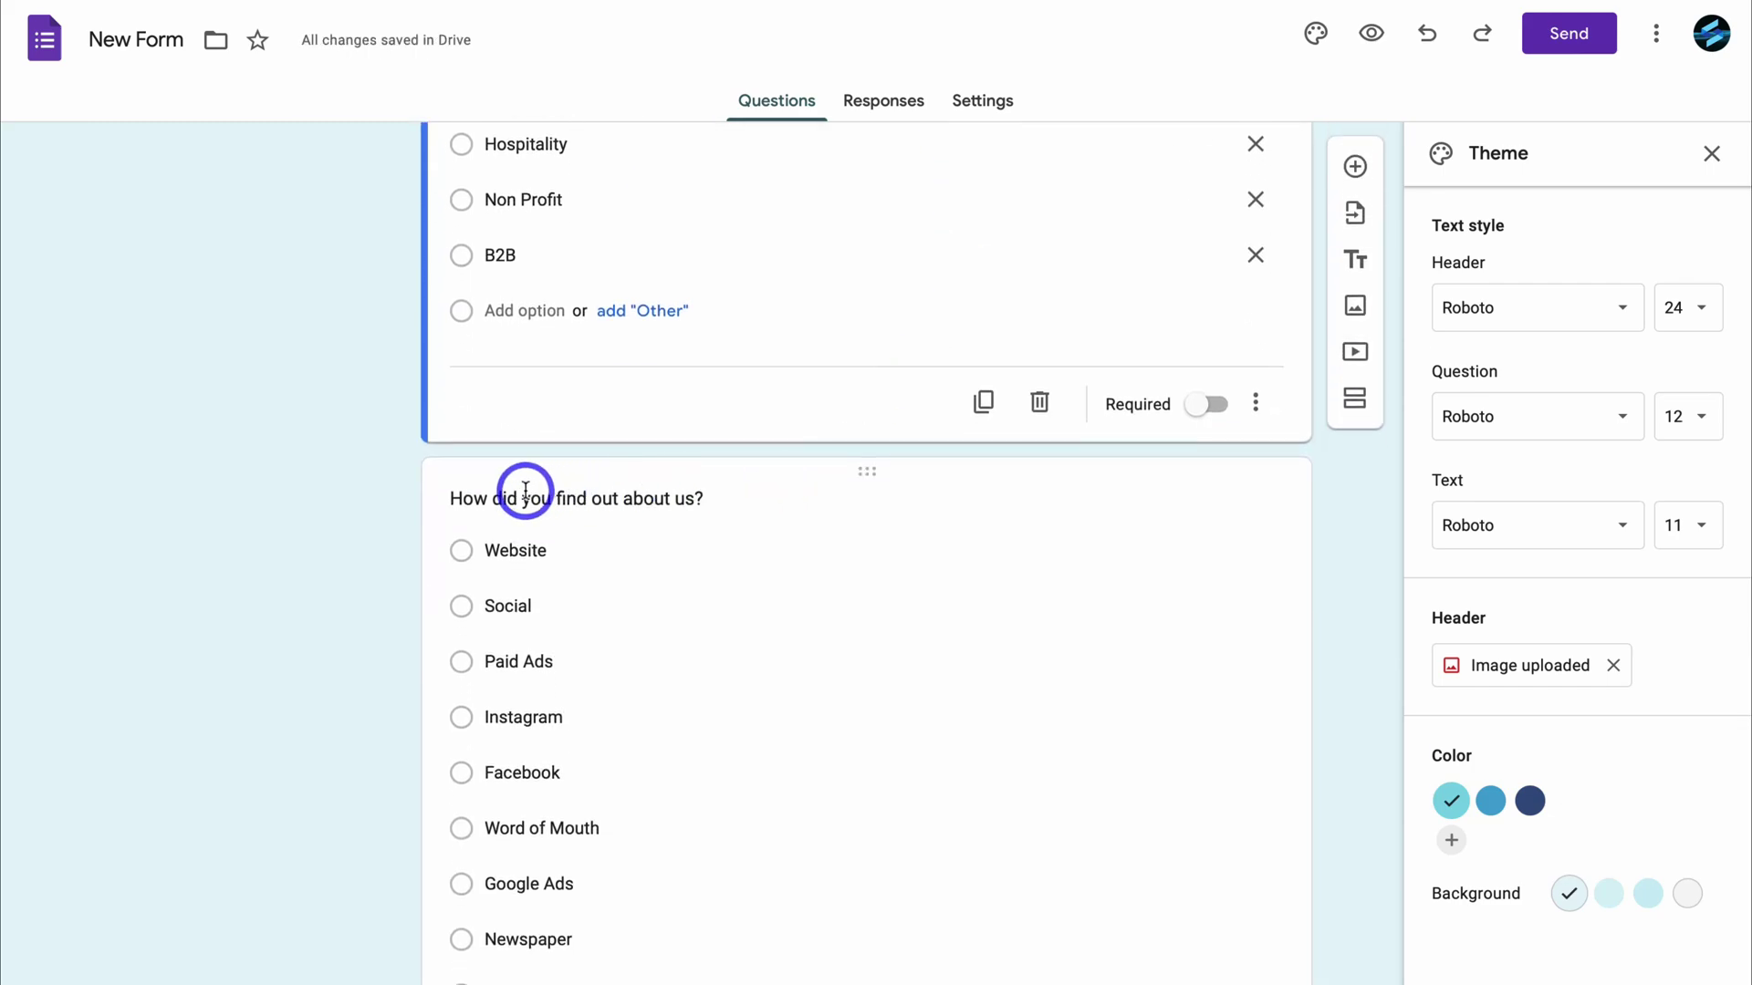
scroll(768, 501, up, 3)
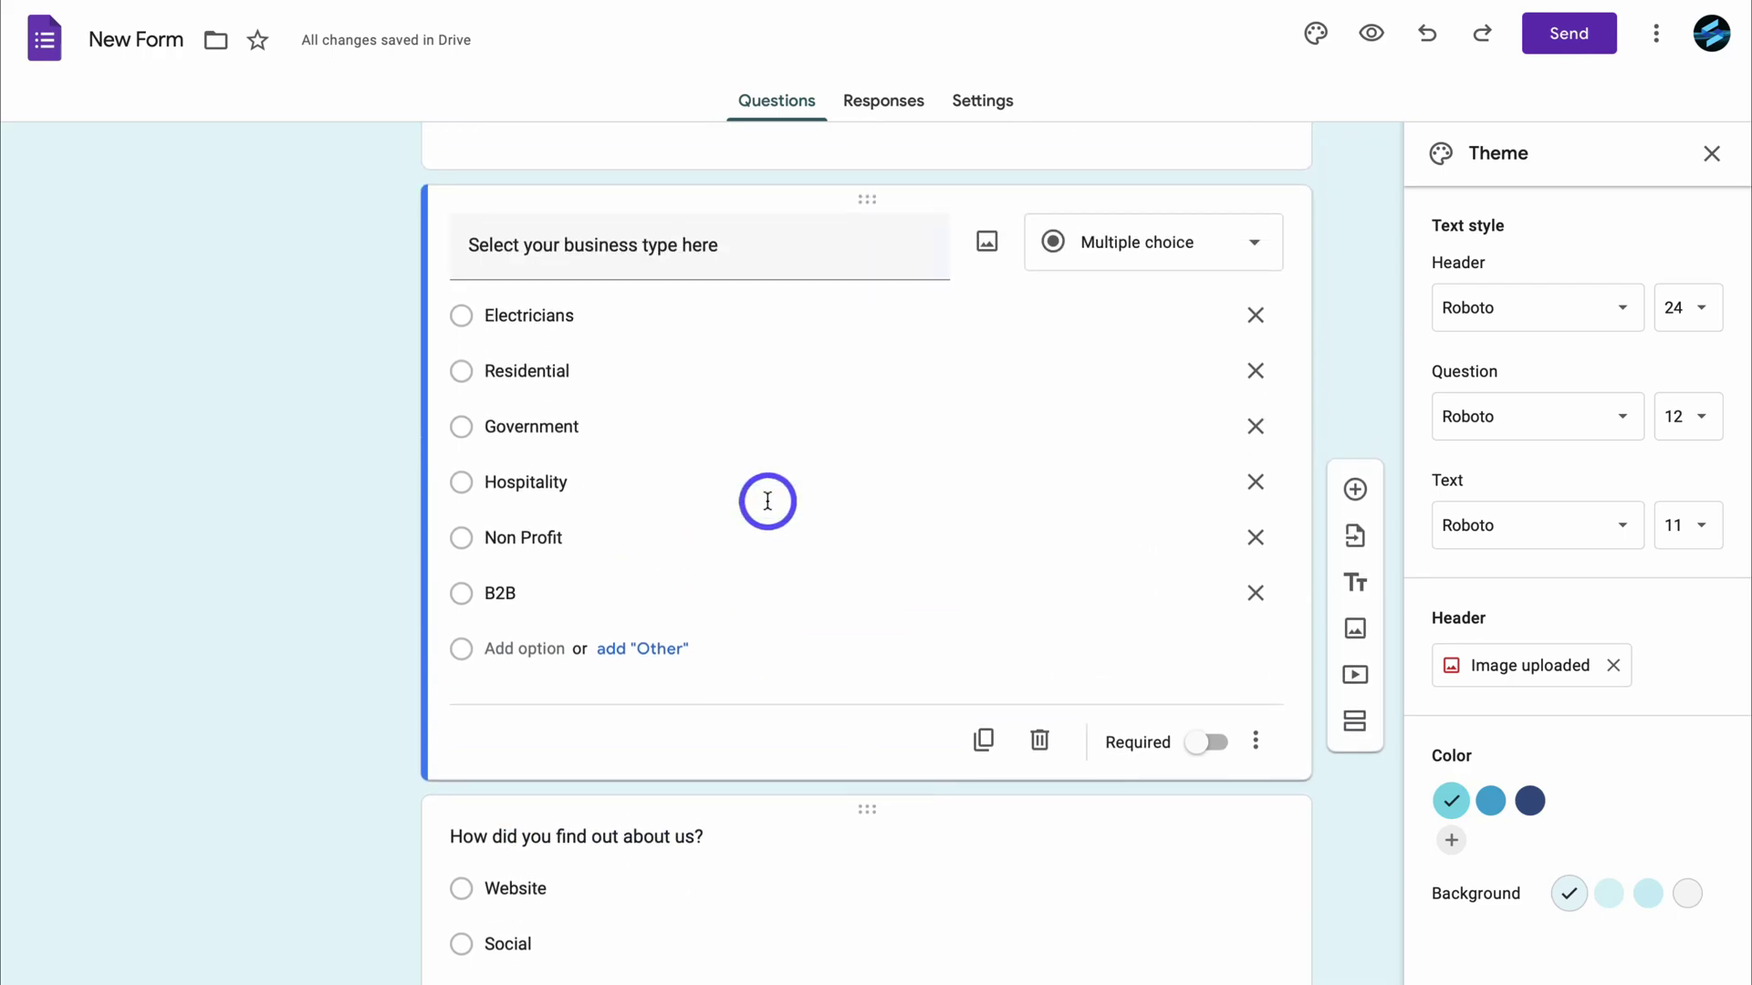
scroll(768, 500, up, 1)
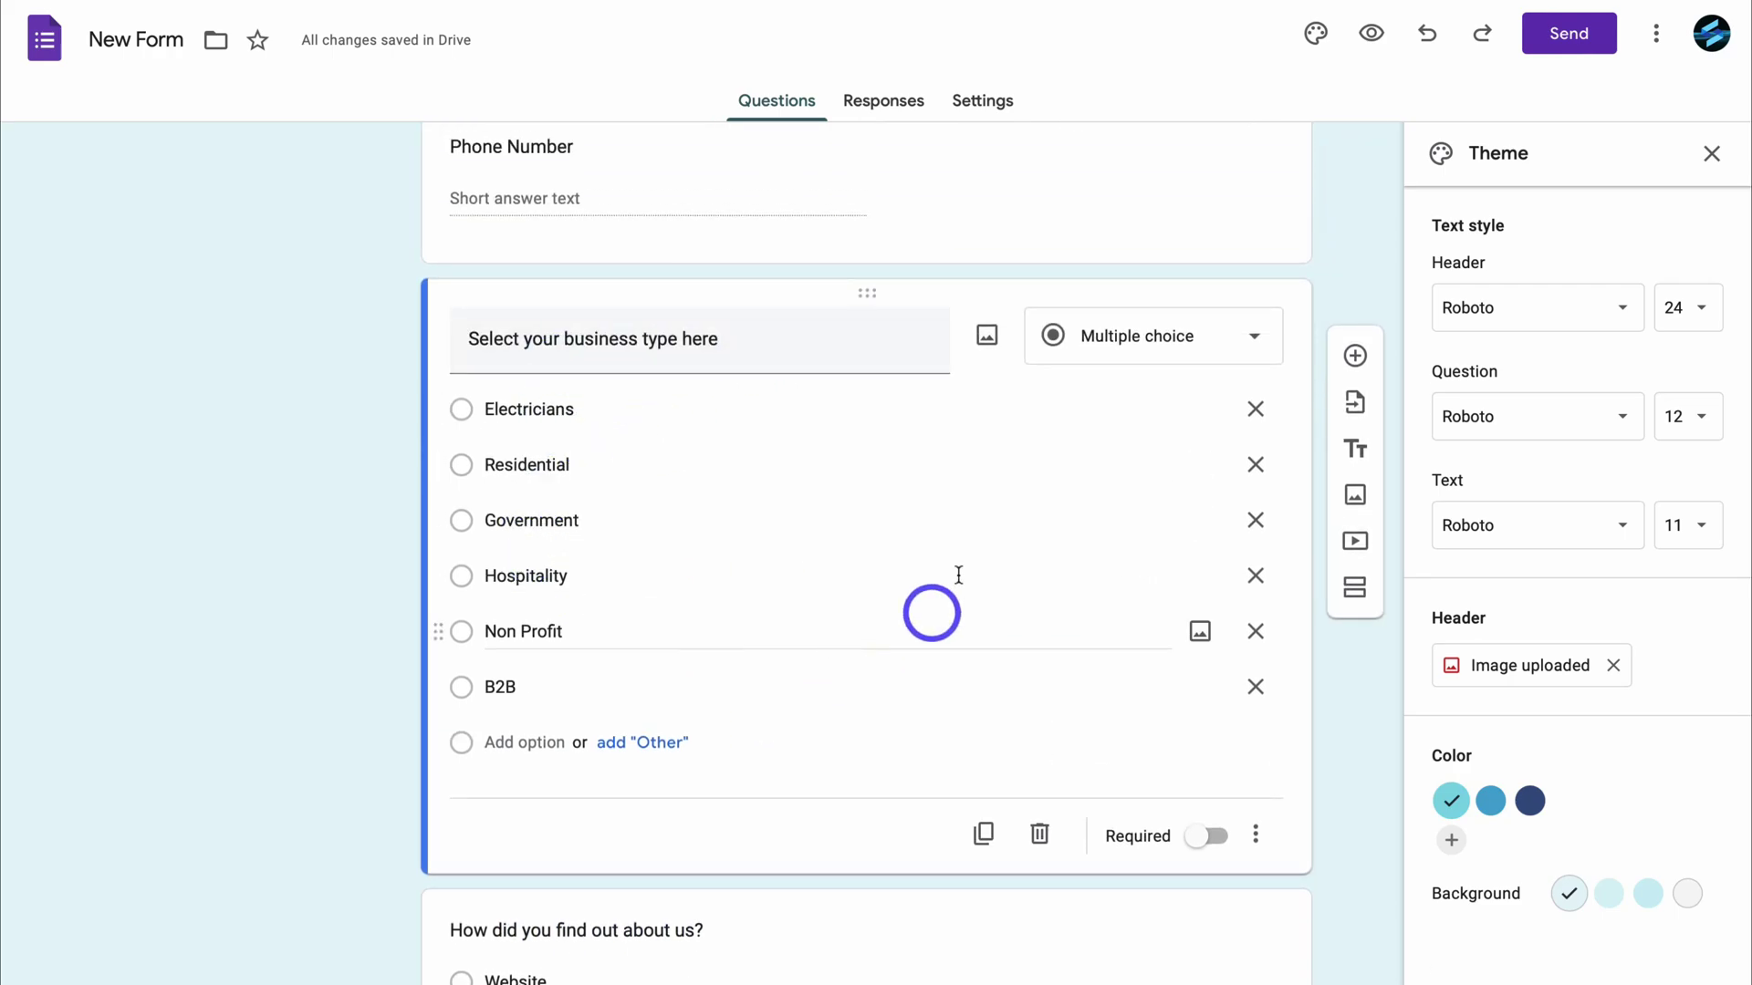
scroll(849, 442, down, 5)
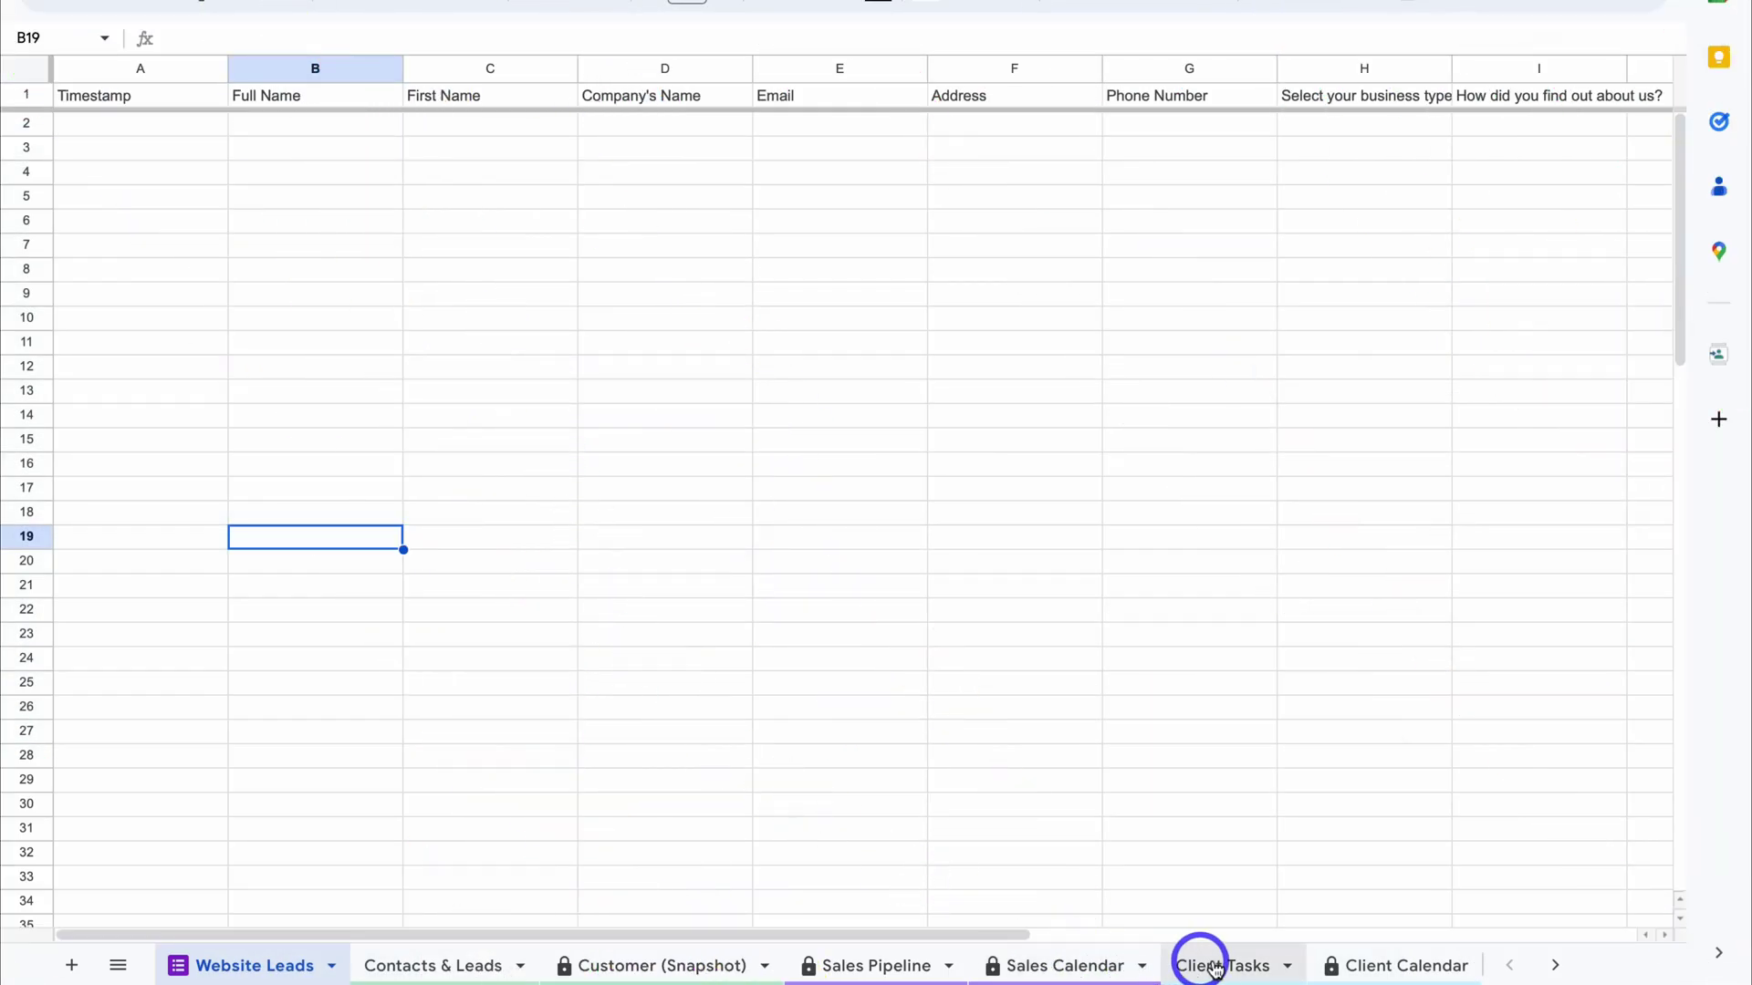
On Settings, review the Type labels Electricians, Residential, Government, Hospitality, Non Profit and B2B
scroll(1215, 969, right, 1)
scroll(1215, 967, right, 3)
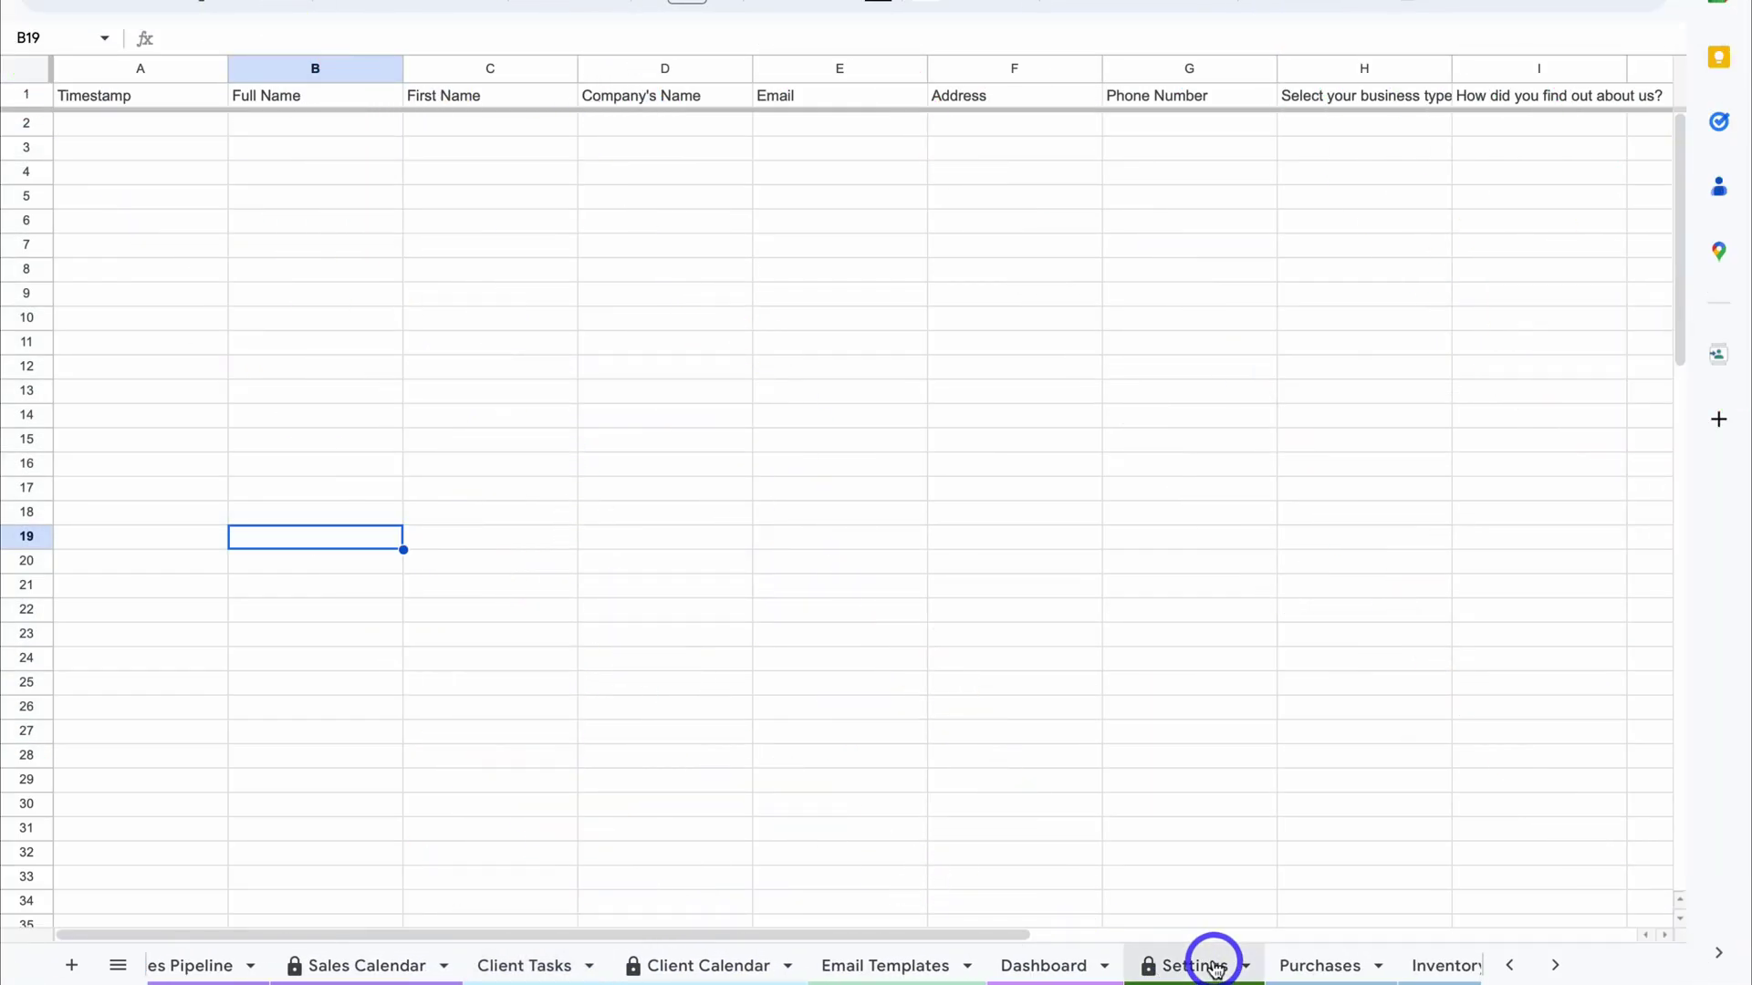
click(1213, 963)
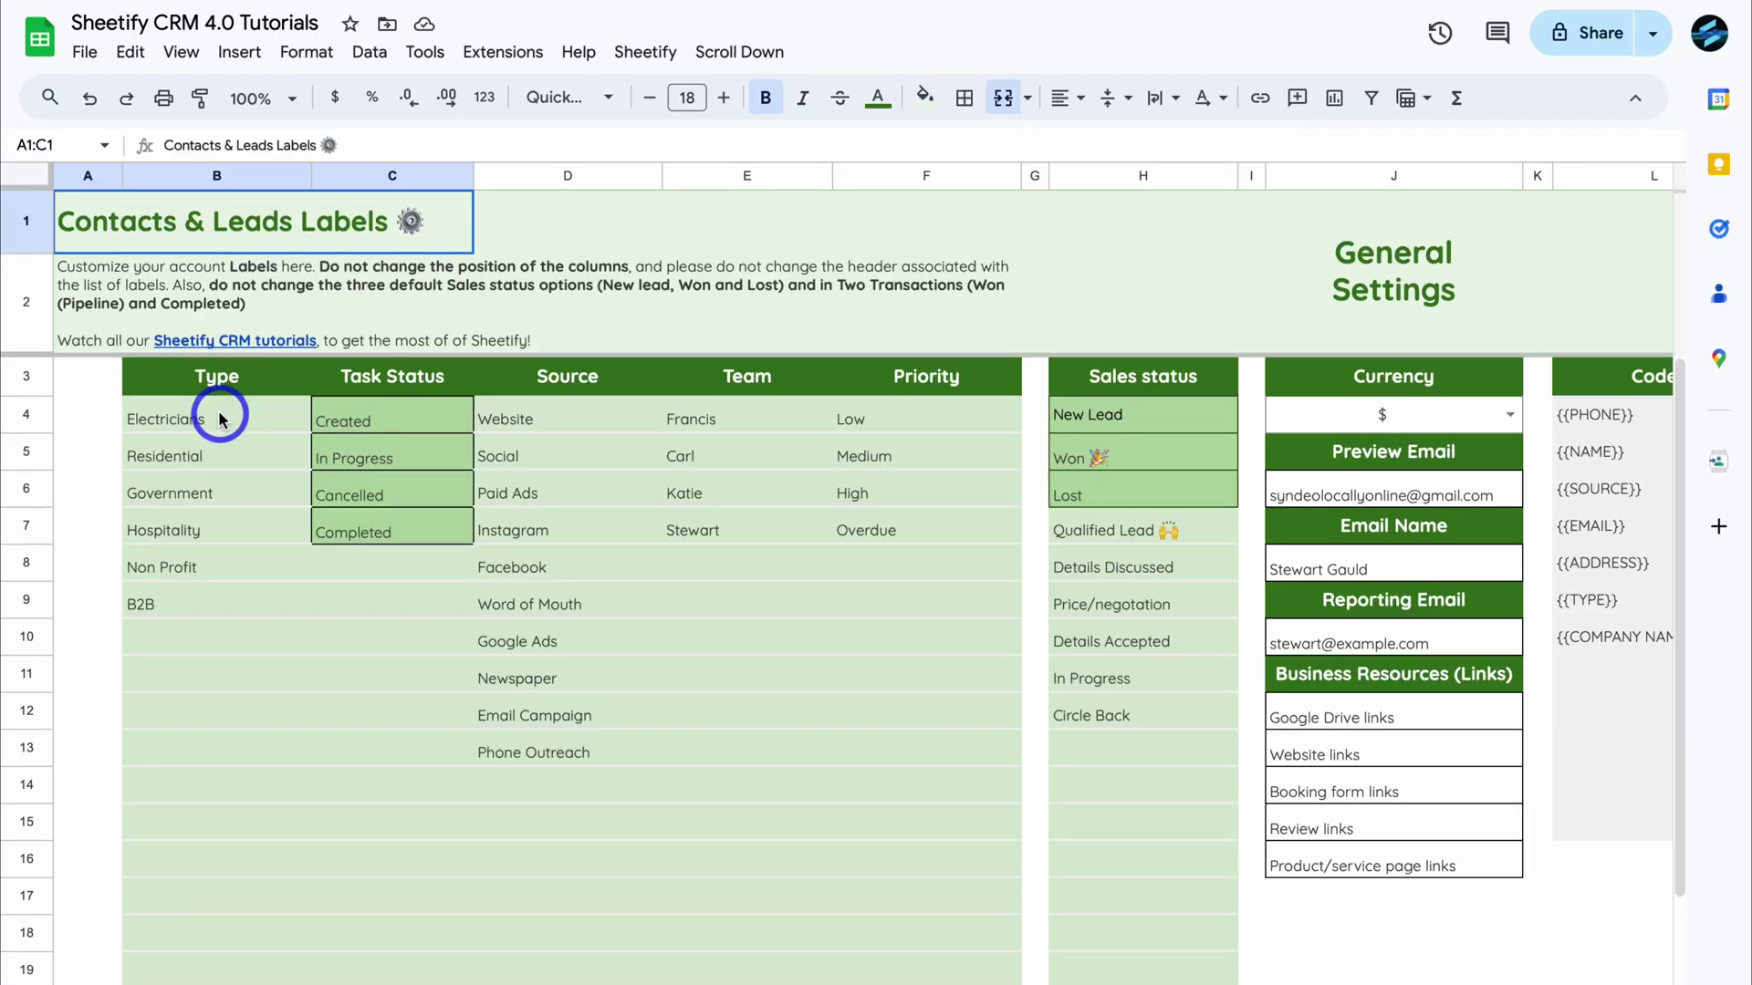
click(220, 420)
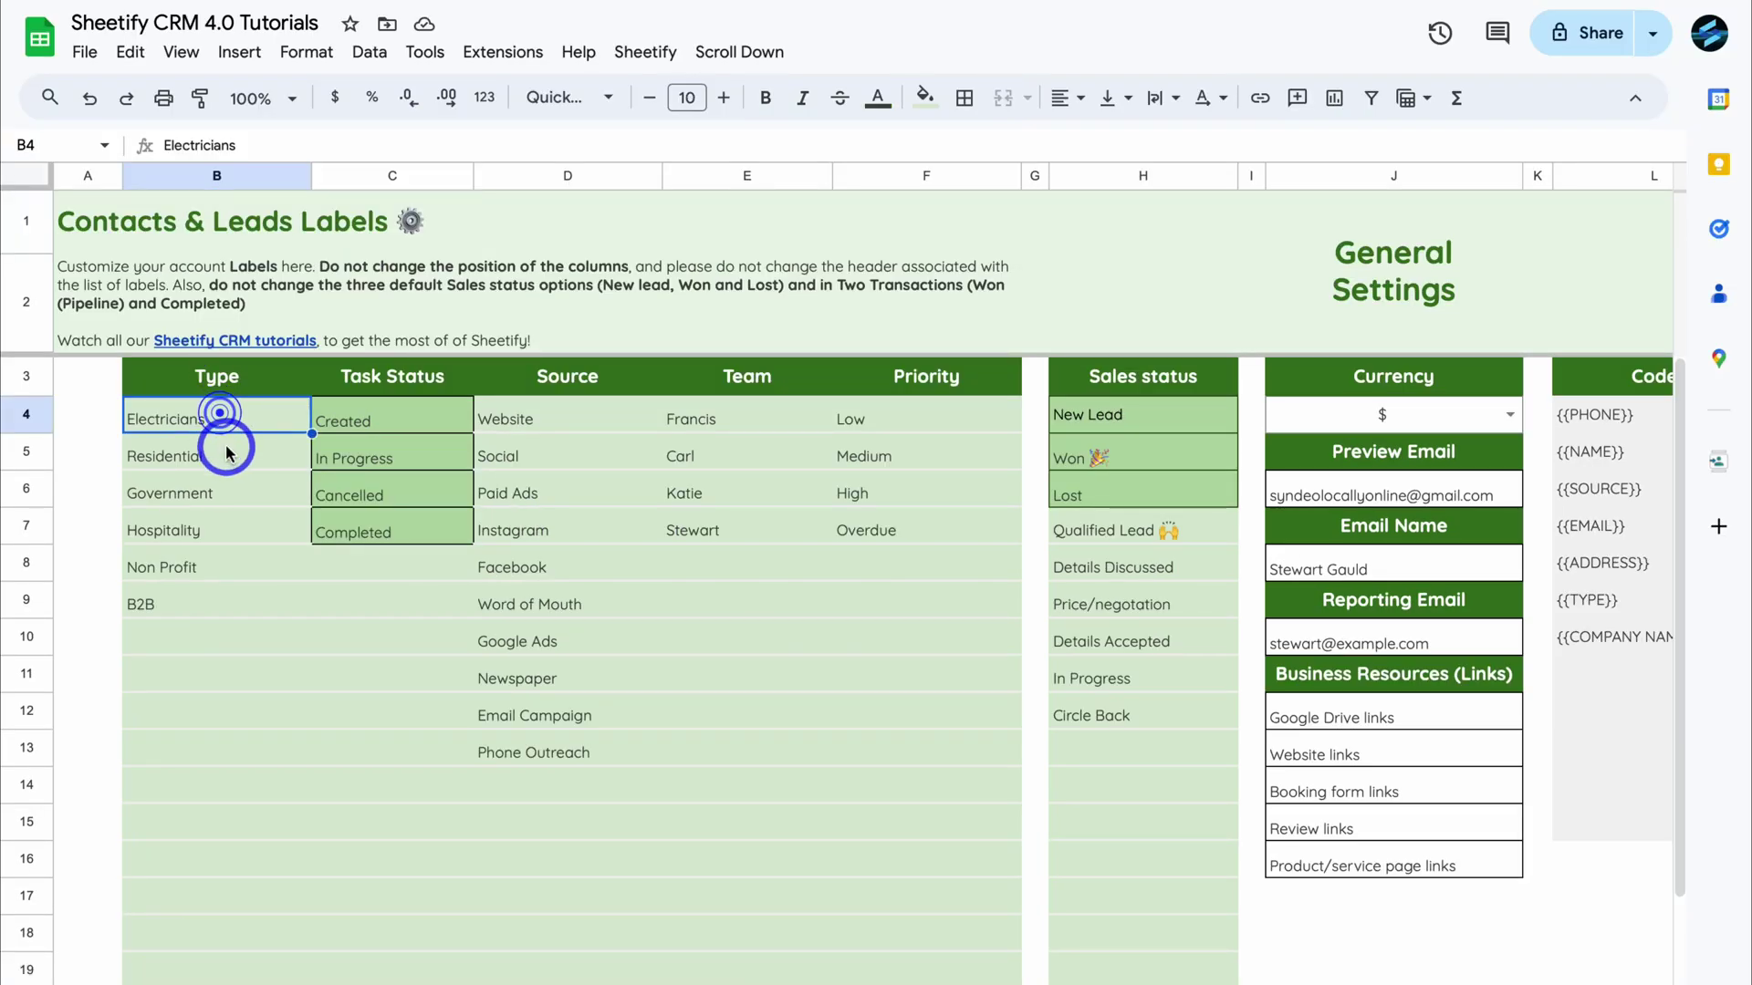
click(220, 456)
click(220, 492)
click(220, 530)
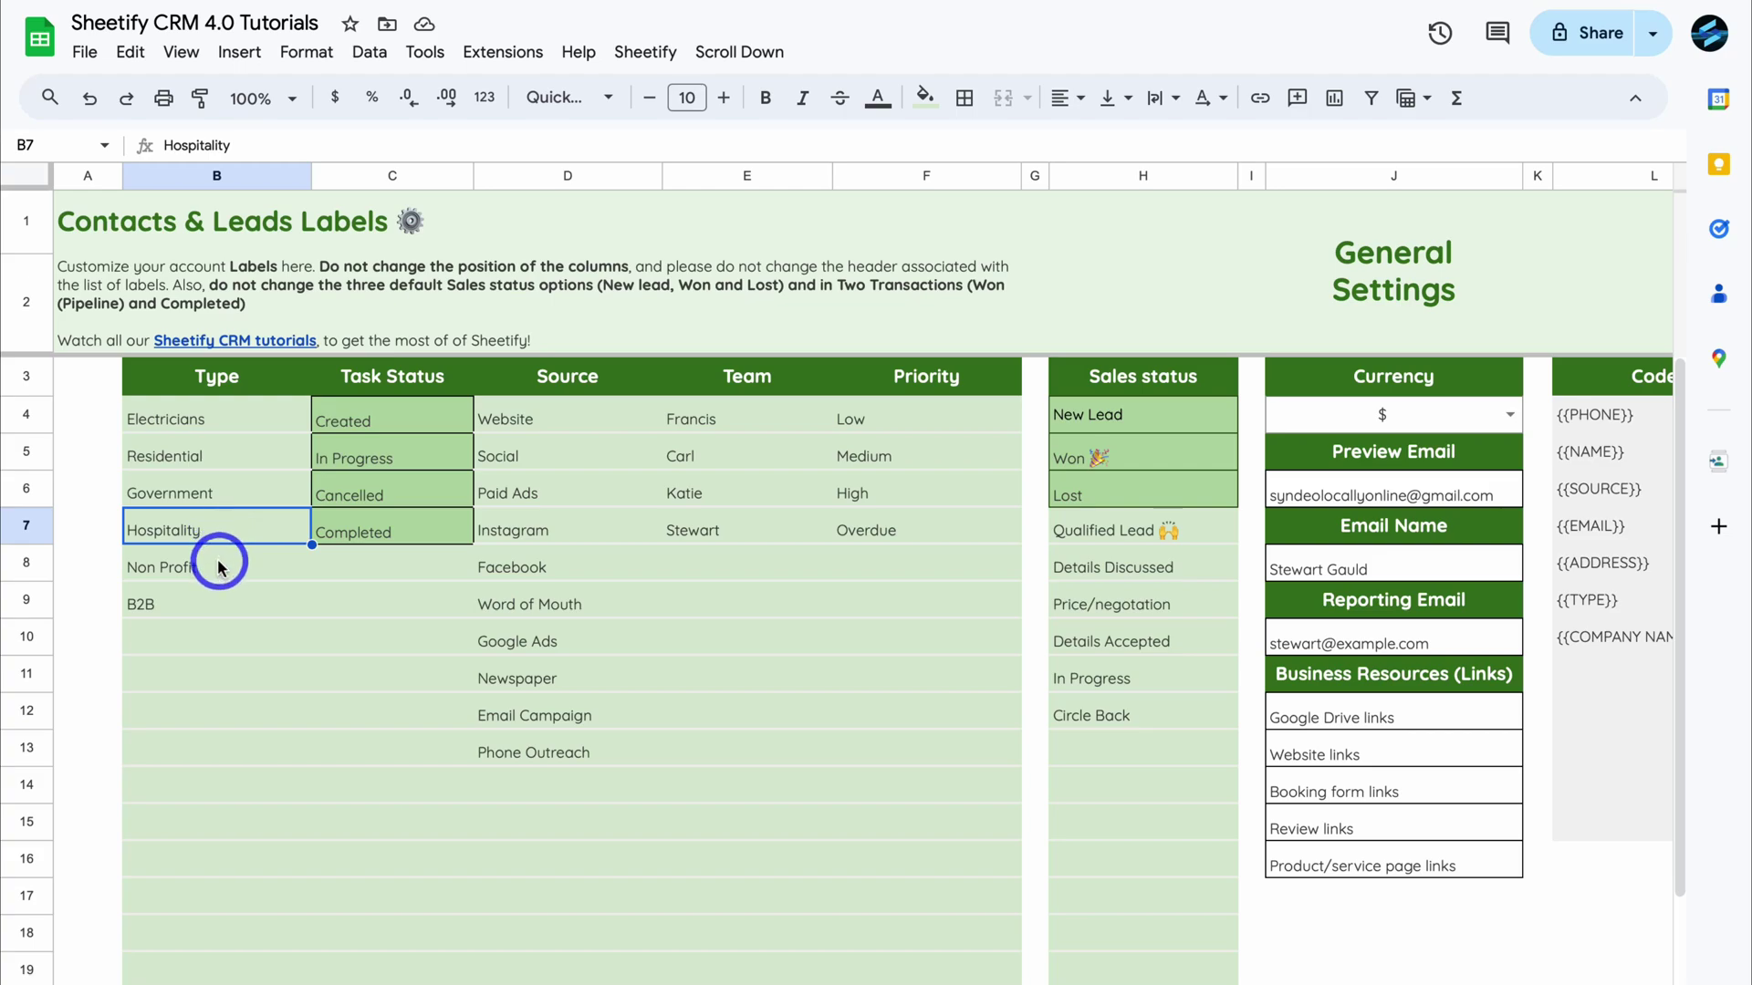
click(217, 566)
click(214, 591)
click(222, 534)
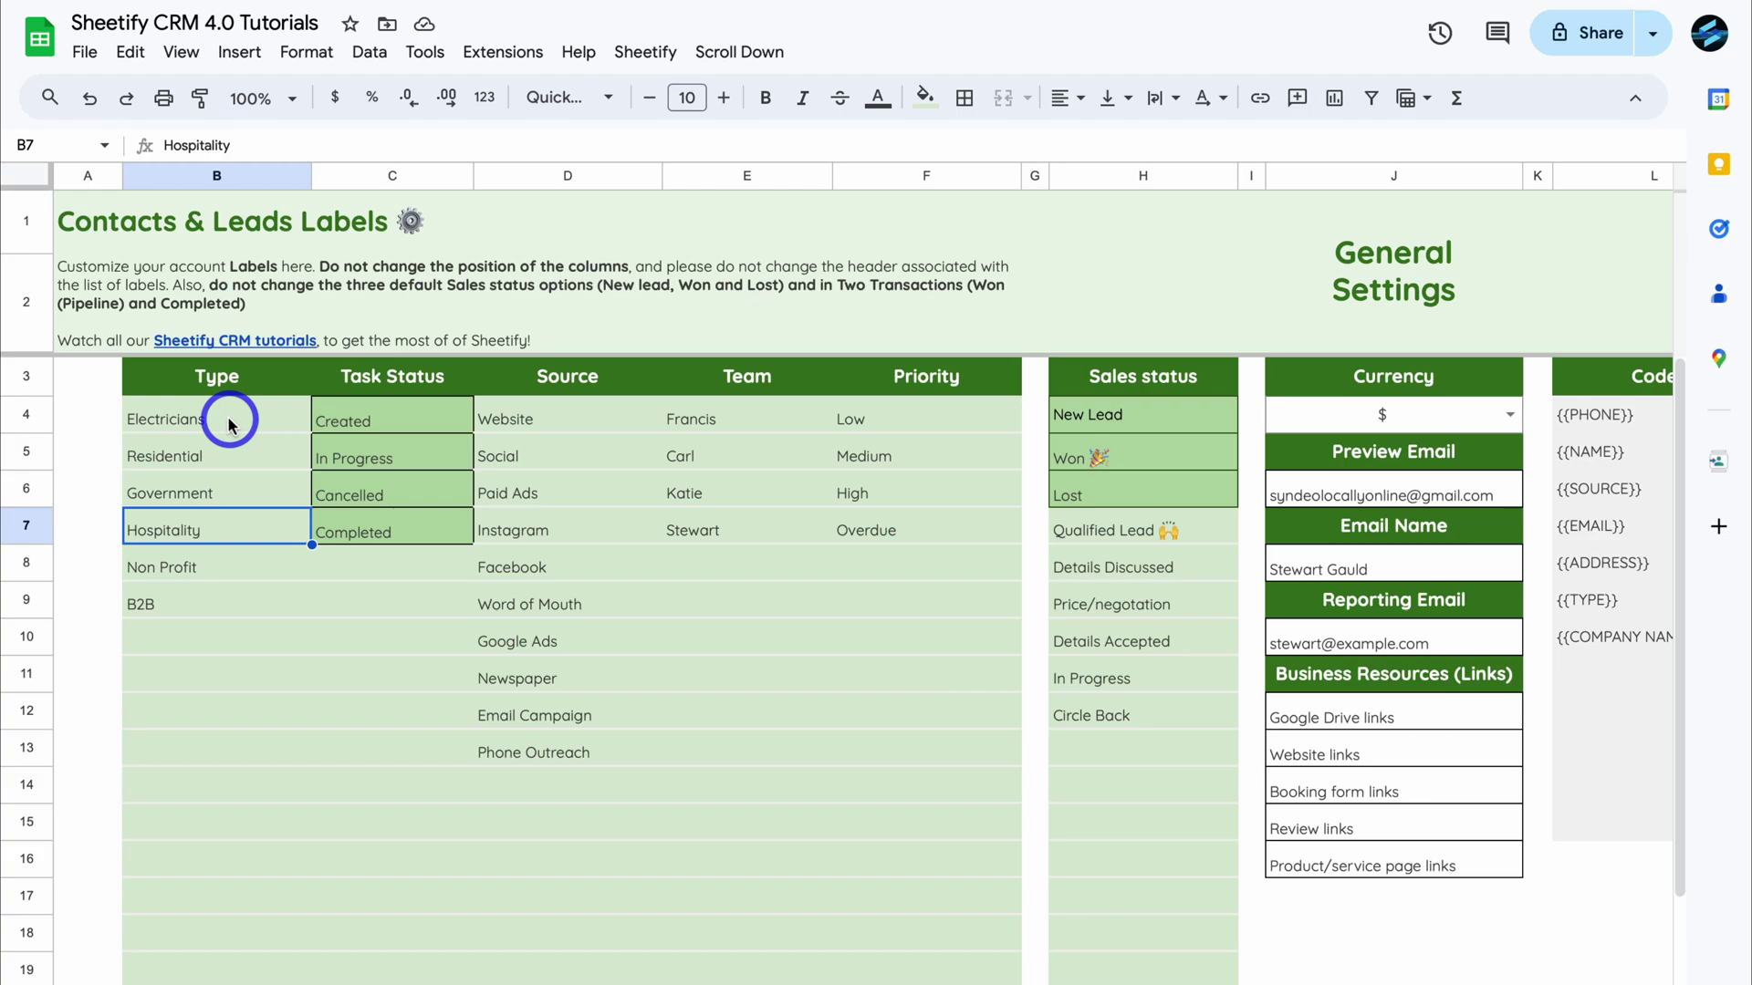
Review the Source labels Website, Social, Paid Ads and Instagram alongside the Type column
click(554, 421)
click(549, 456)
click(548, 493)
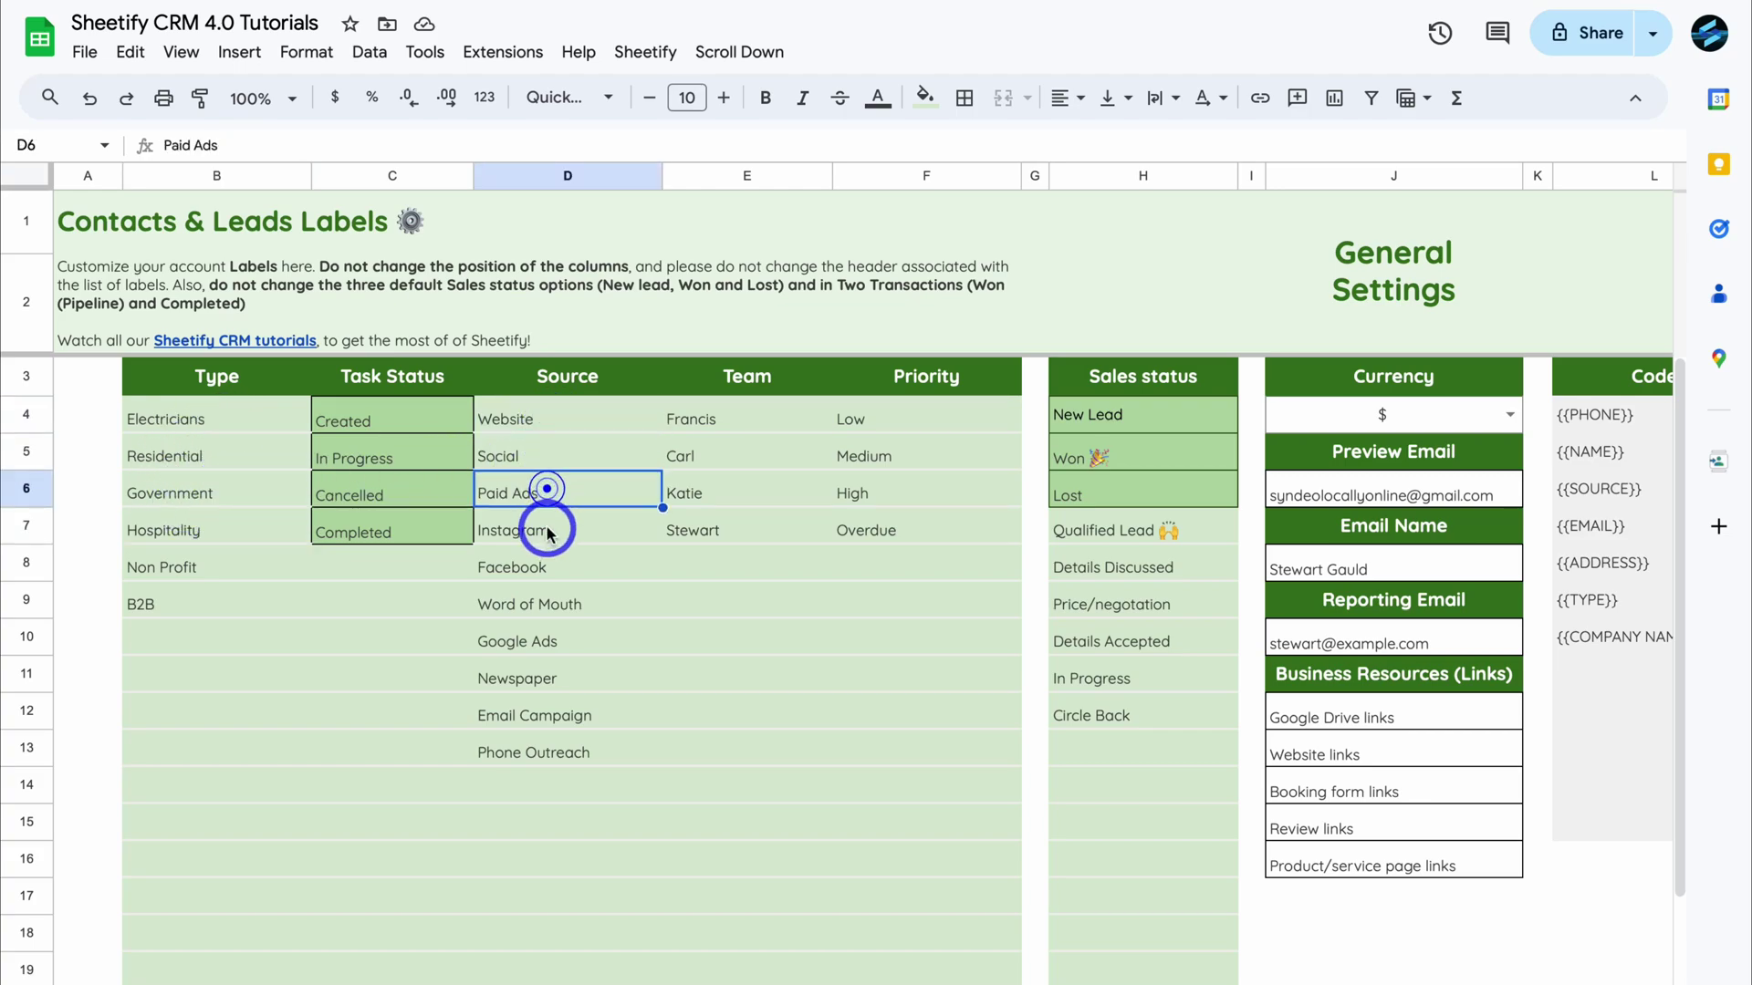
click(547, 531)
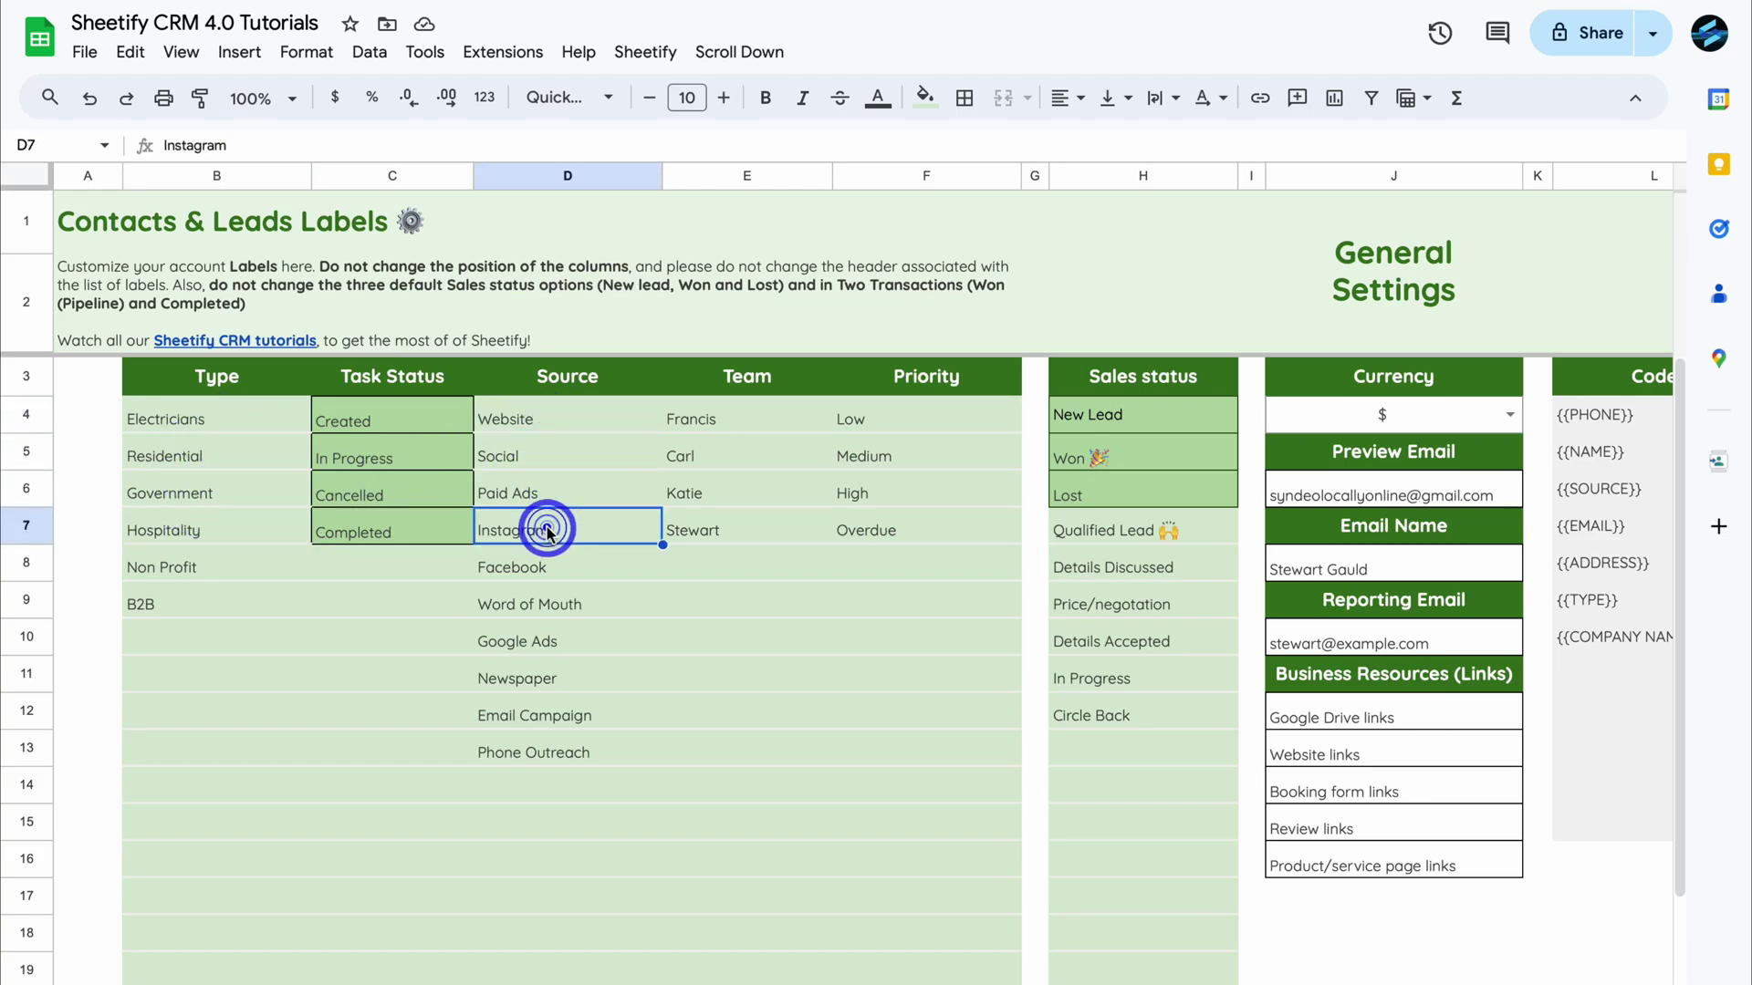
click(235, 378)
click(552, 384)
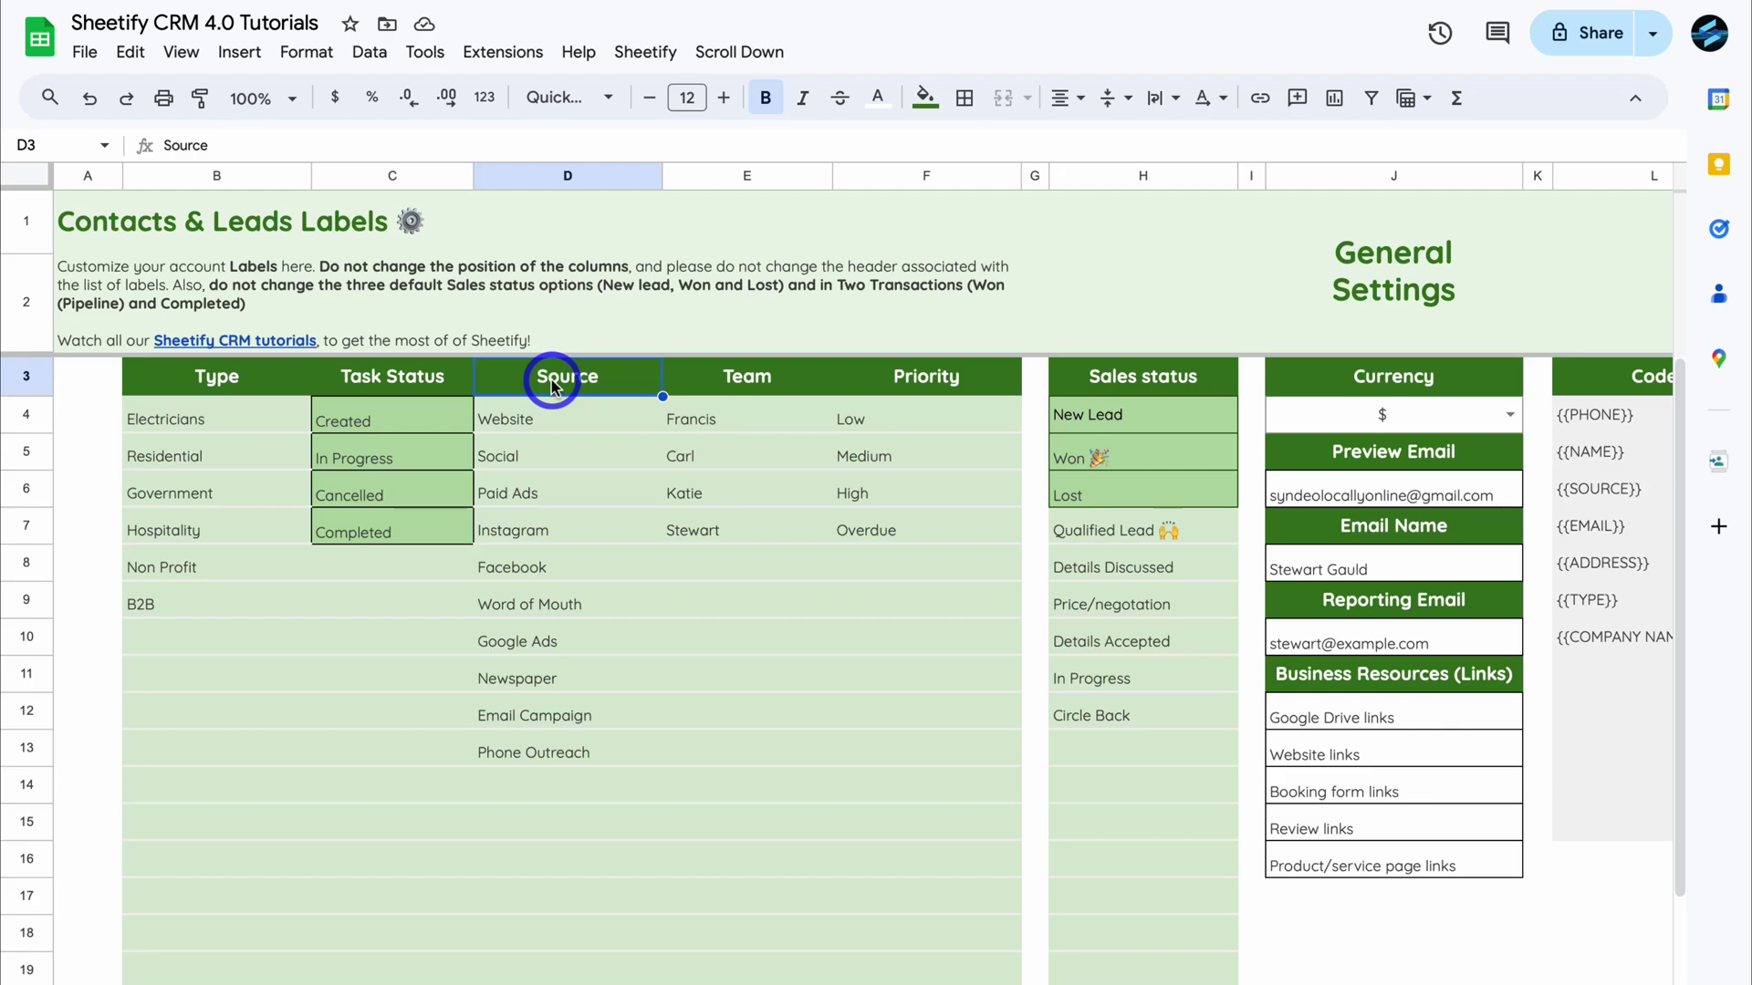
Highlight the full Source list D4:D13 and Type list B4:B9 on Settings
click(241, 422)
click(234, 456)
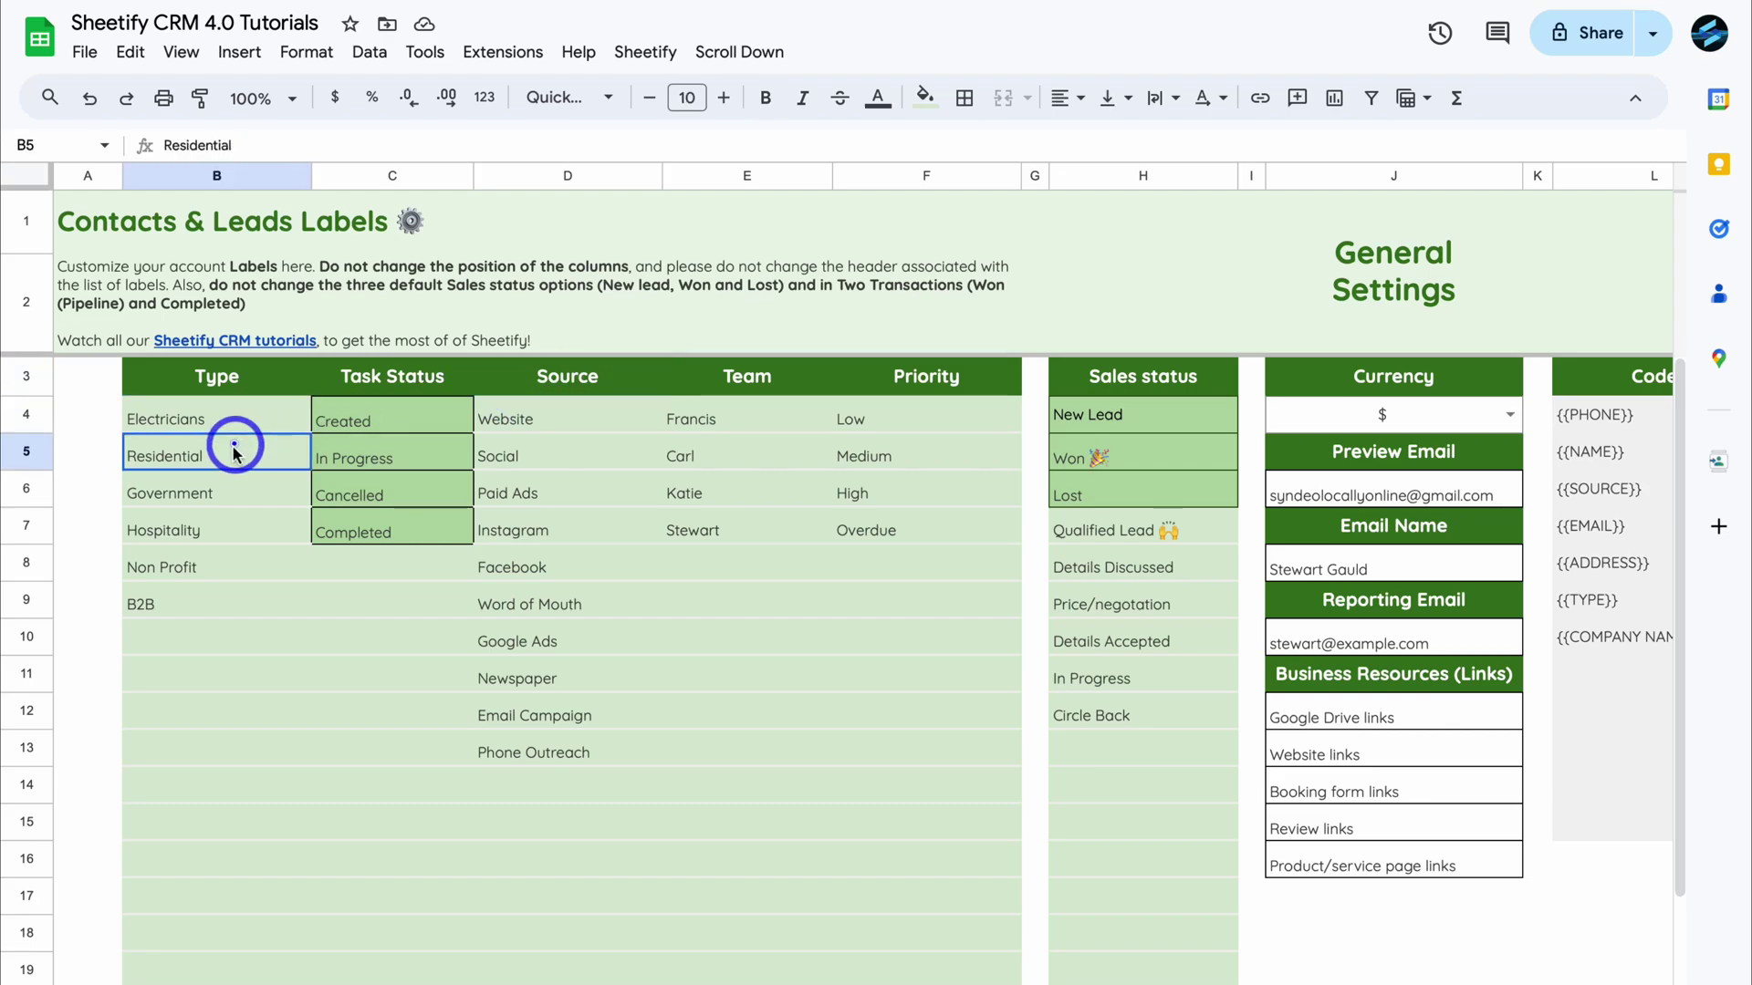
click(226, 493)
click(566, 425)
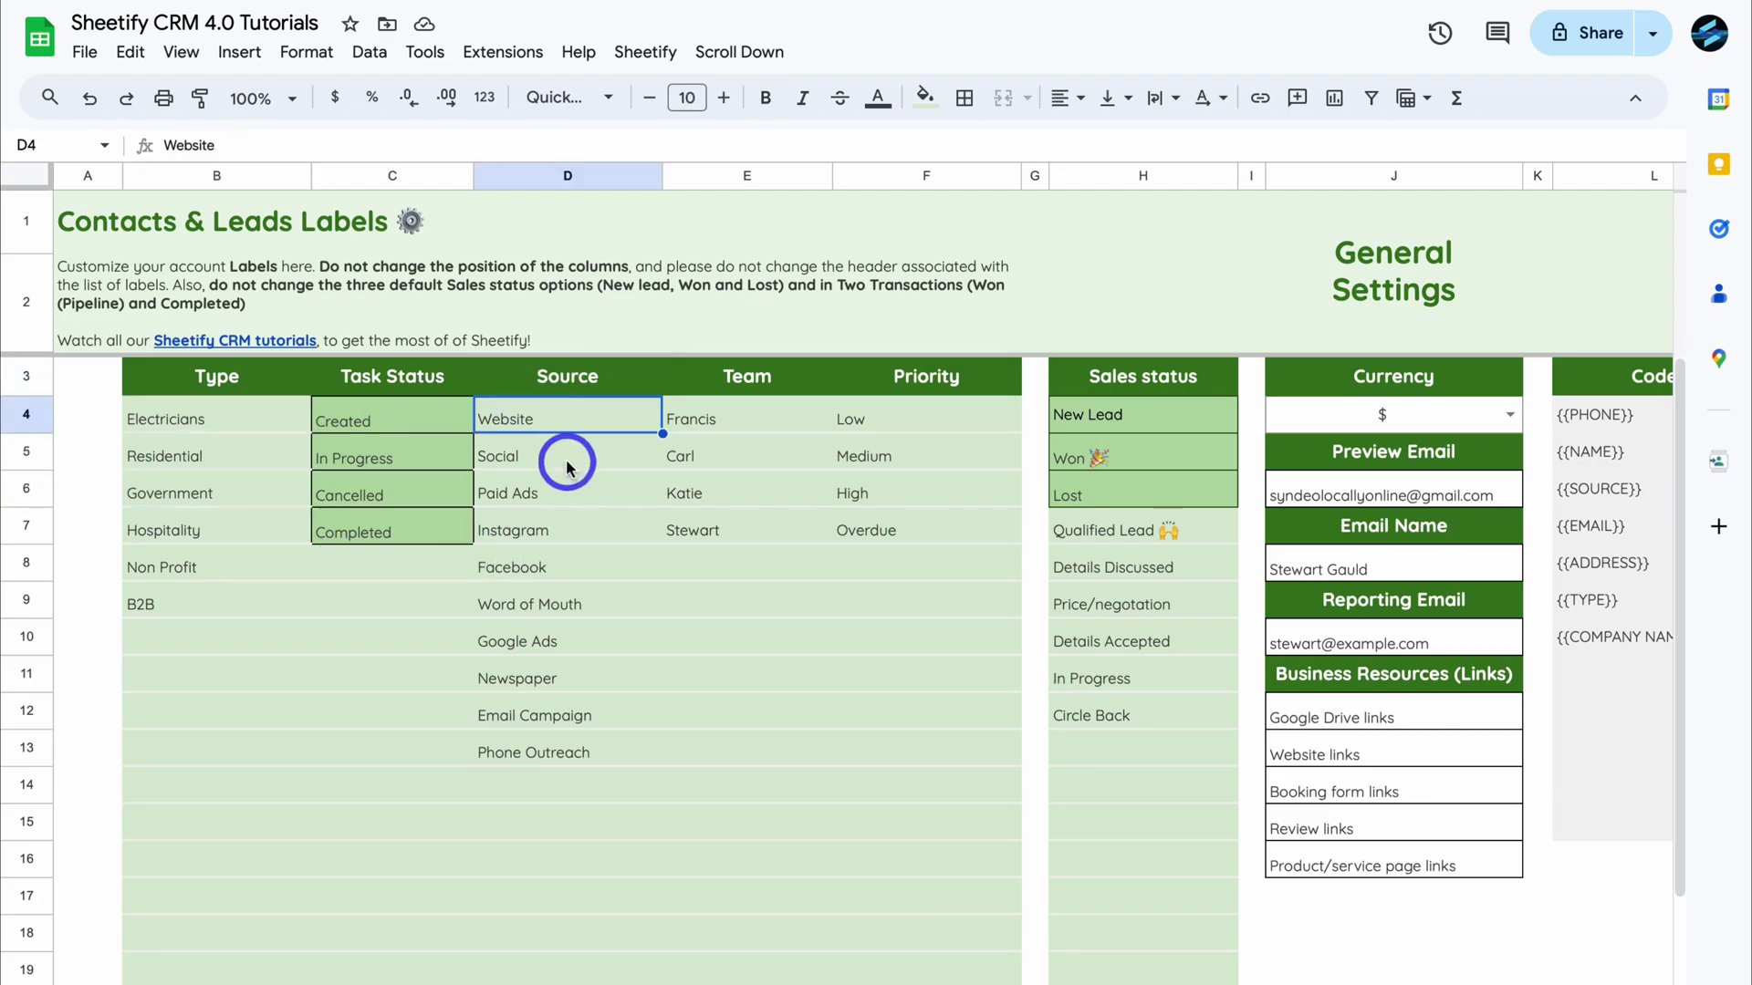
click(567, 456)
click(572, 501)
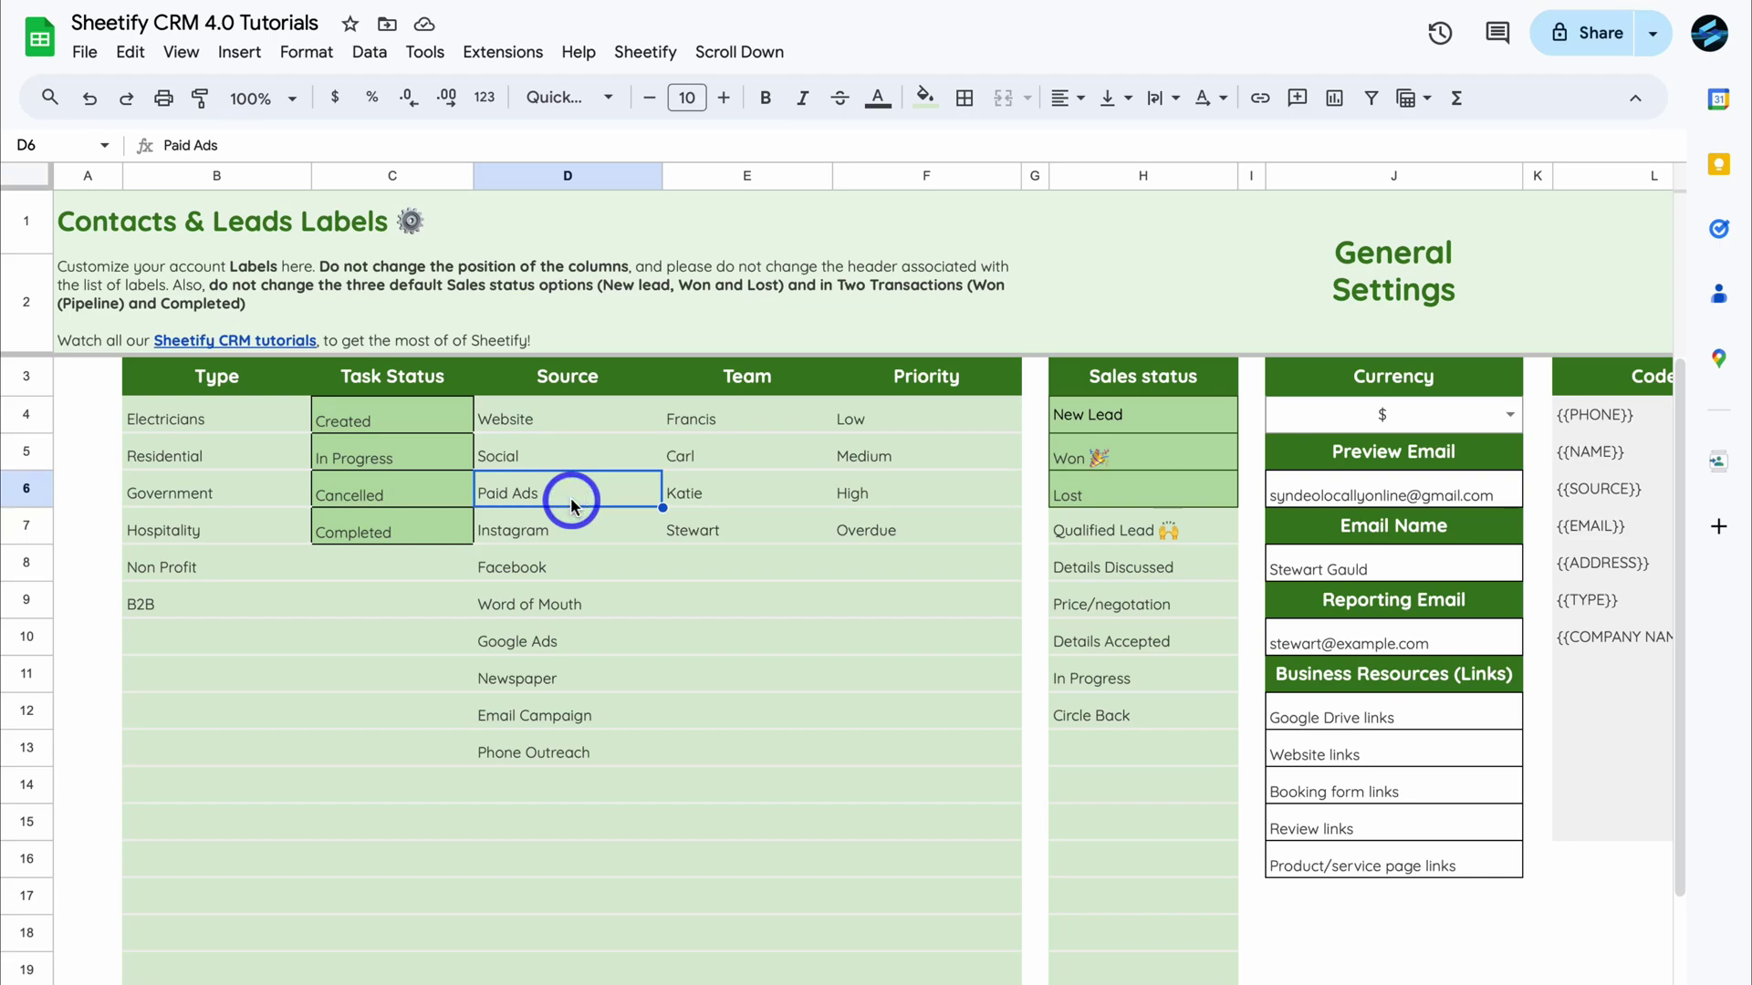
drag(574, 420, 552, 747)
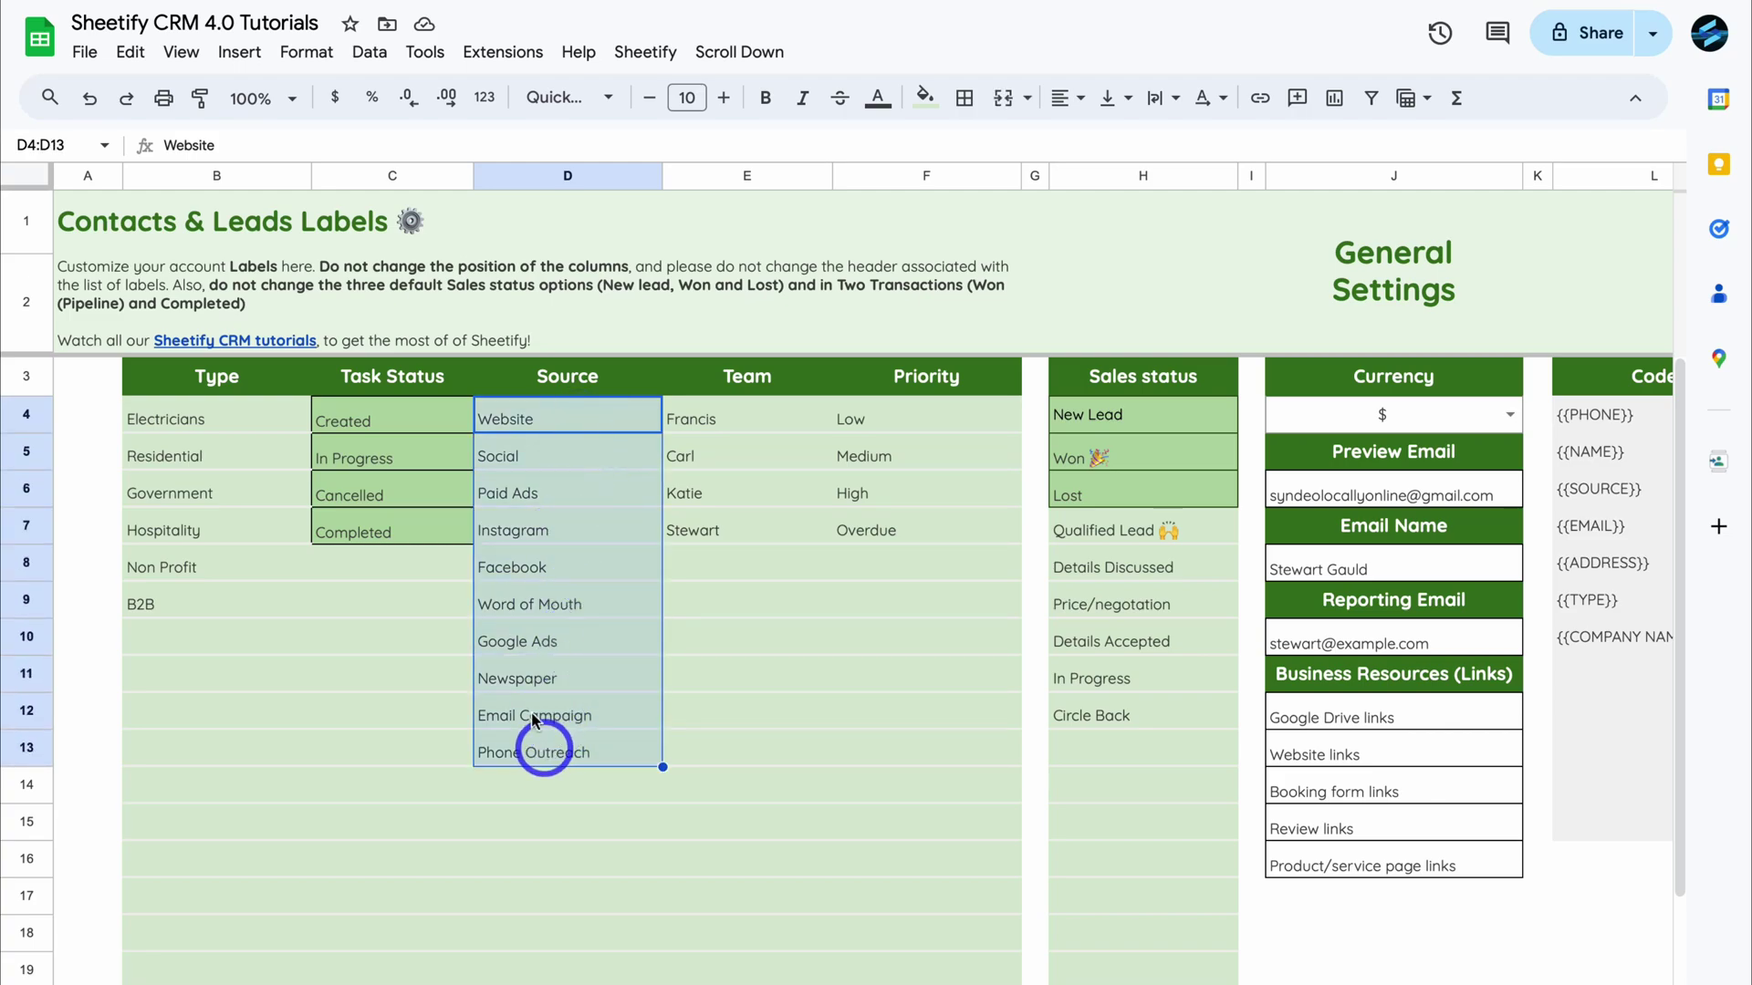
drag(219, 418, 202, 602)
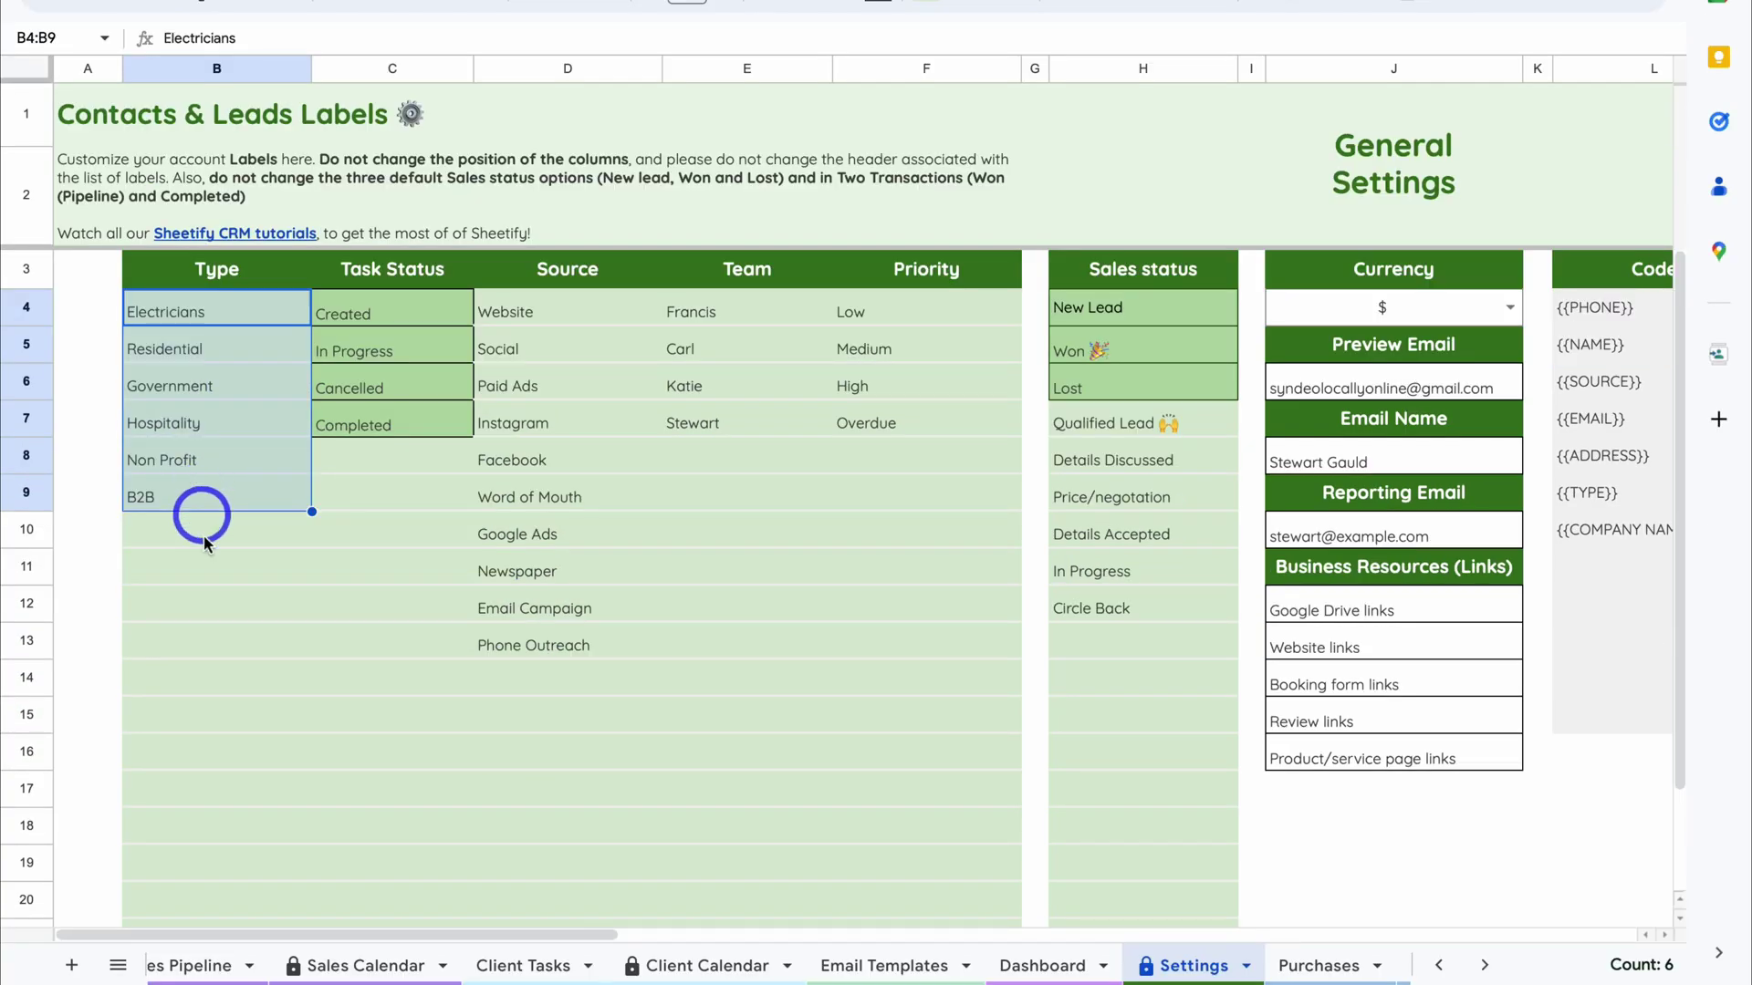
Check the Type and Source dropdowns in row 4 of Contacts & Leads
scroll(313, 950, up, 3)
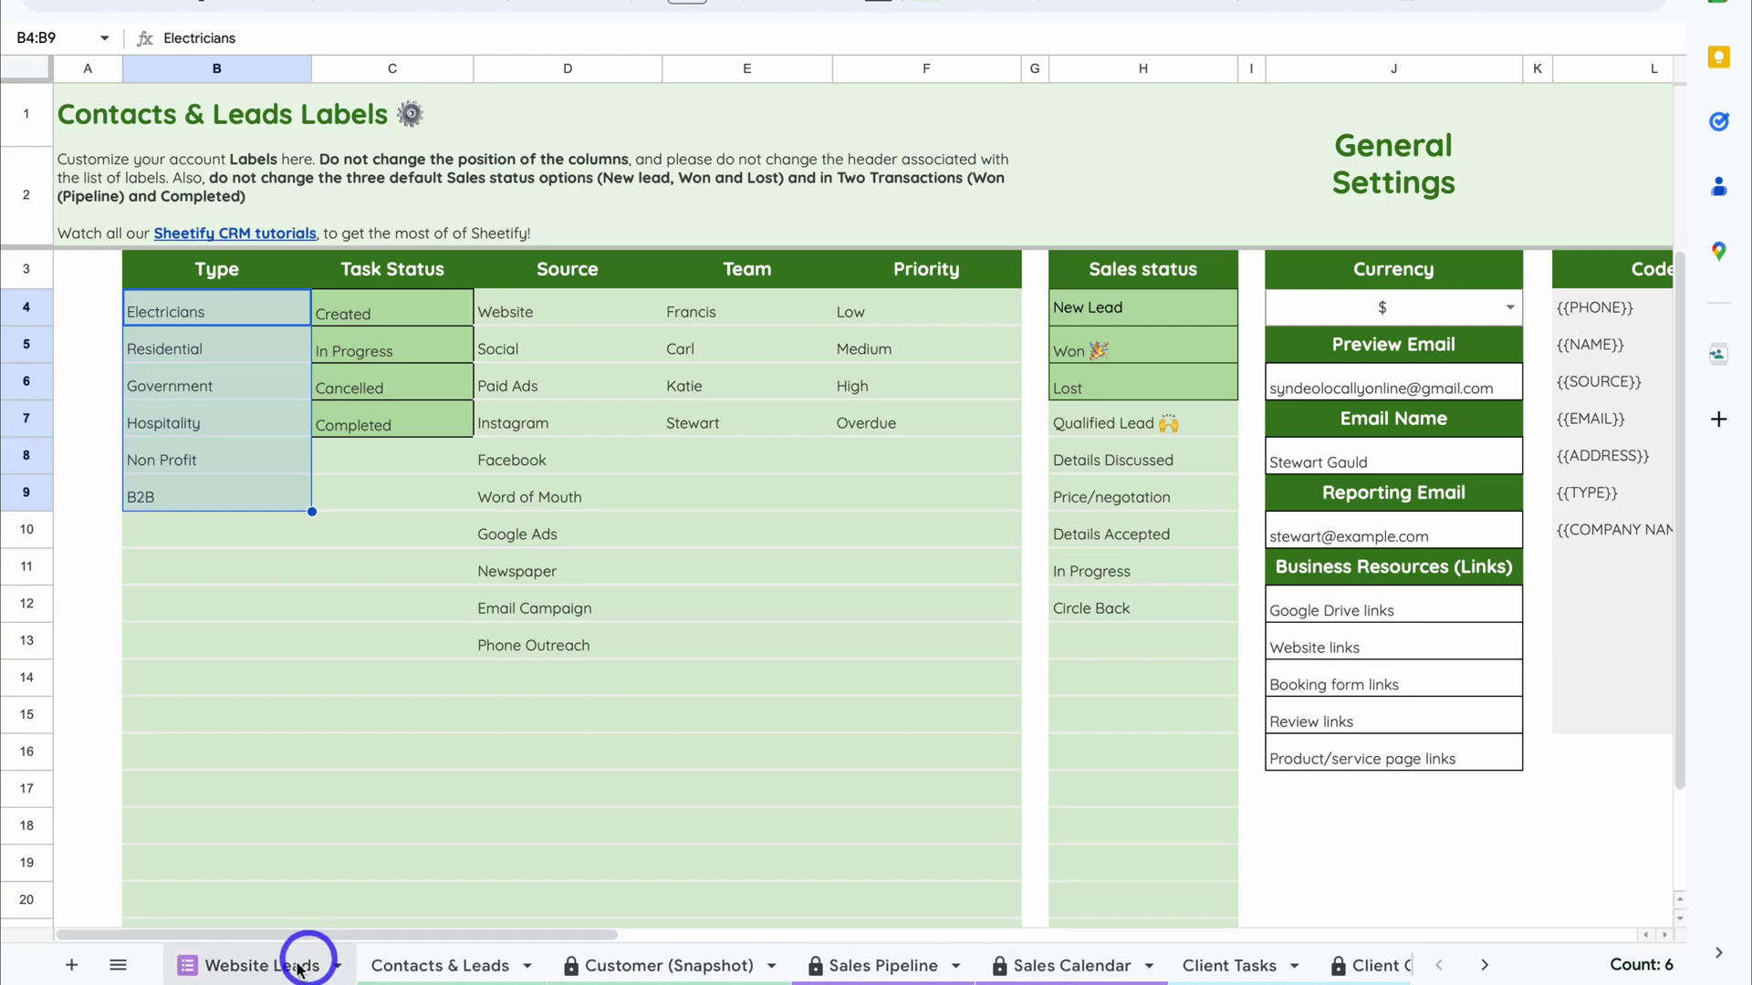
click(457, 969)
scroll(1157, 501, right, 8)
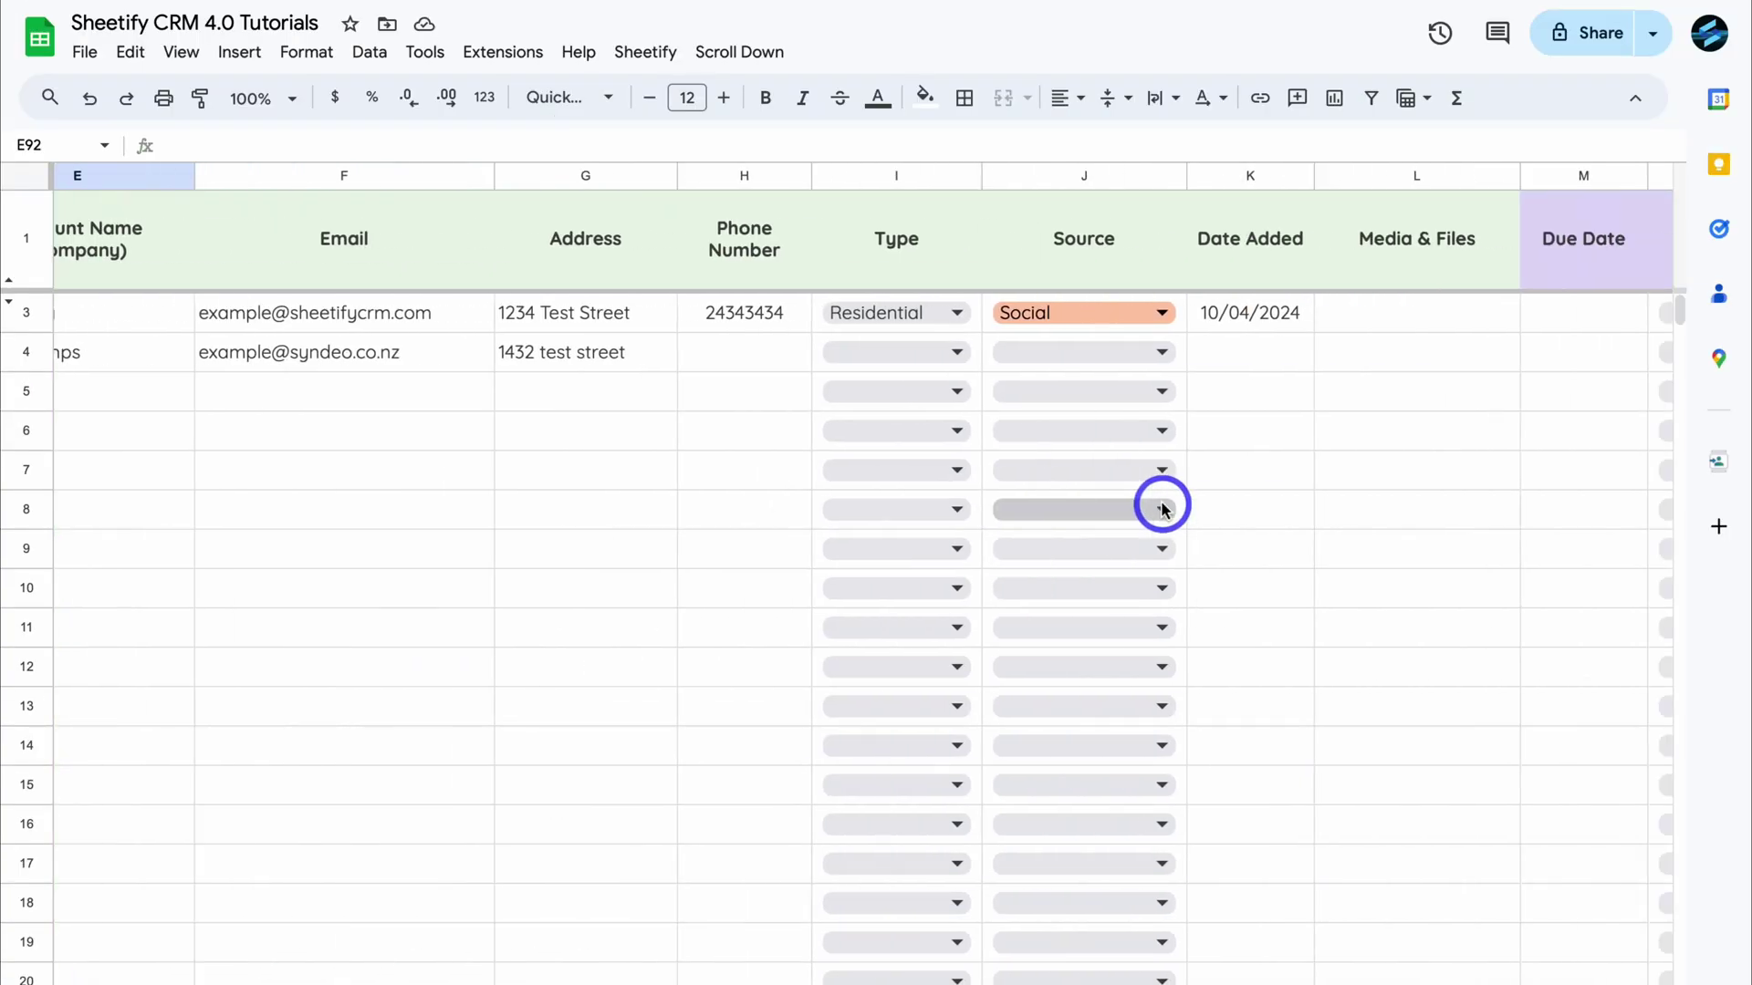
click(638, 341)
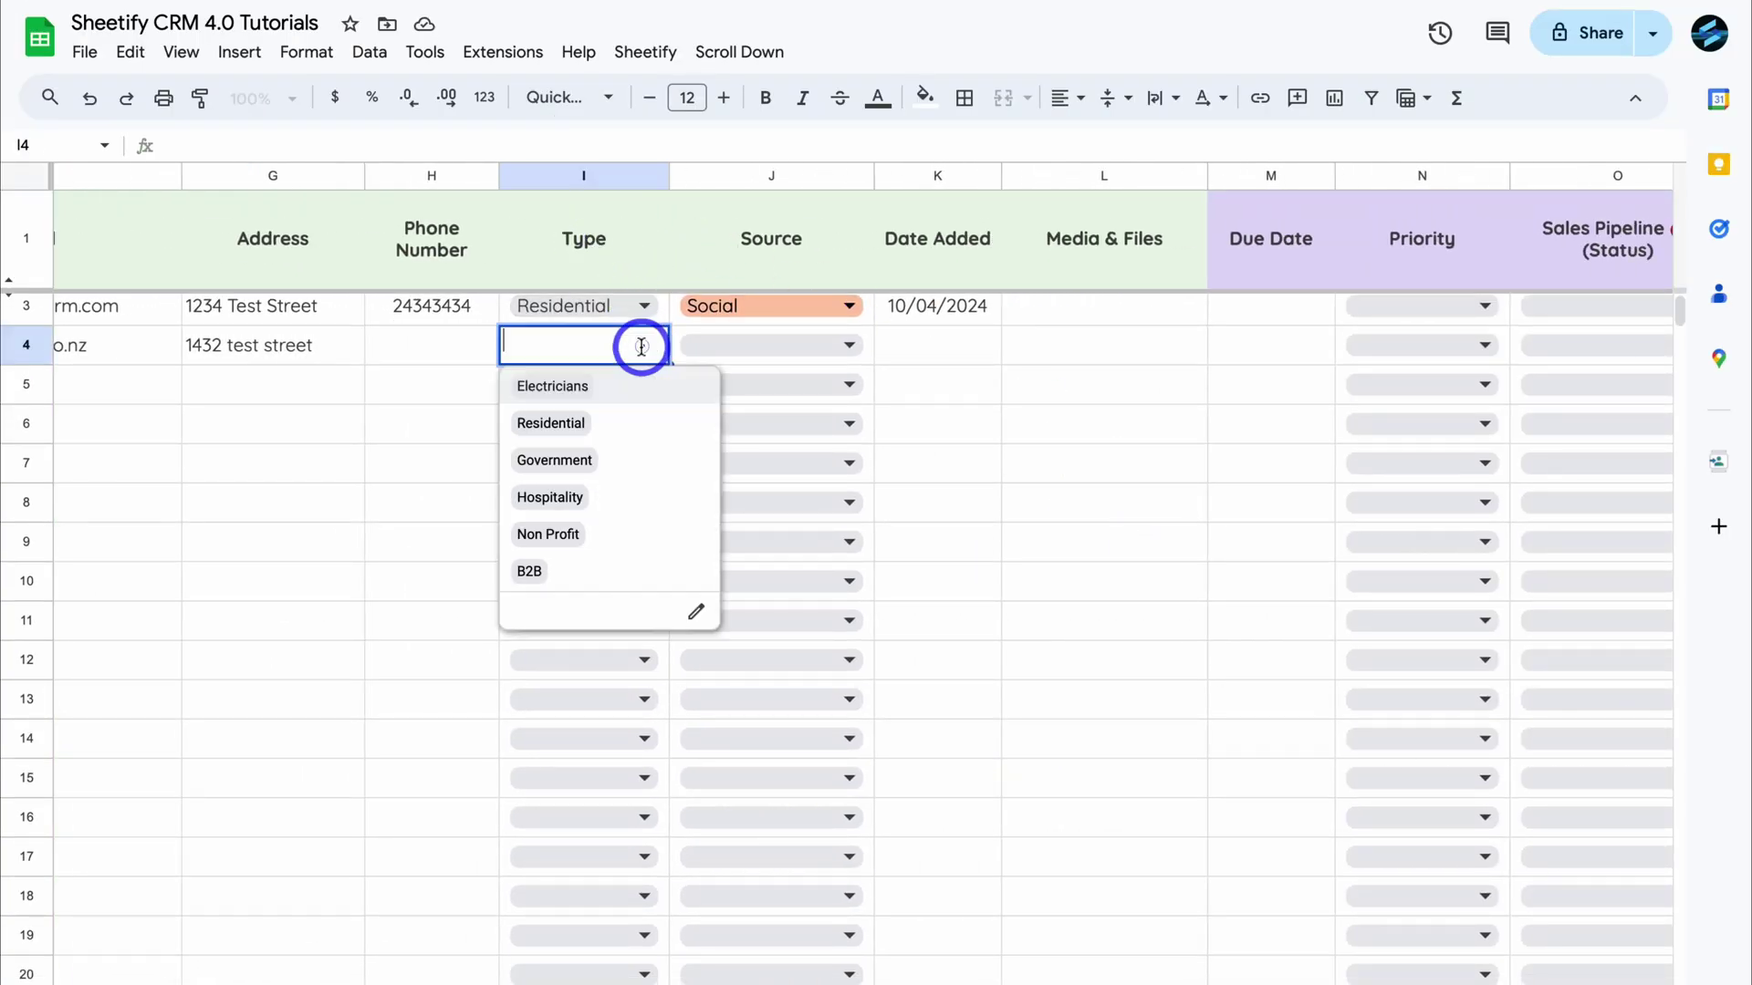
click(844, 345)
click(958, 392)
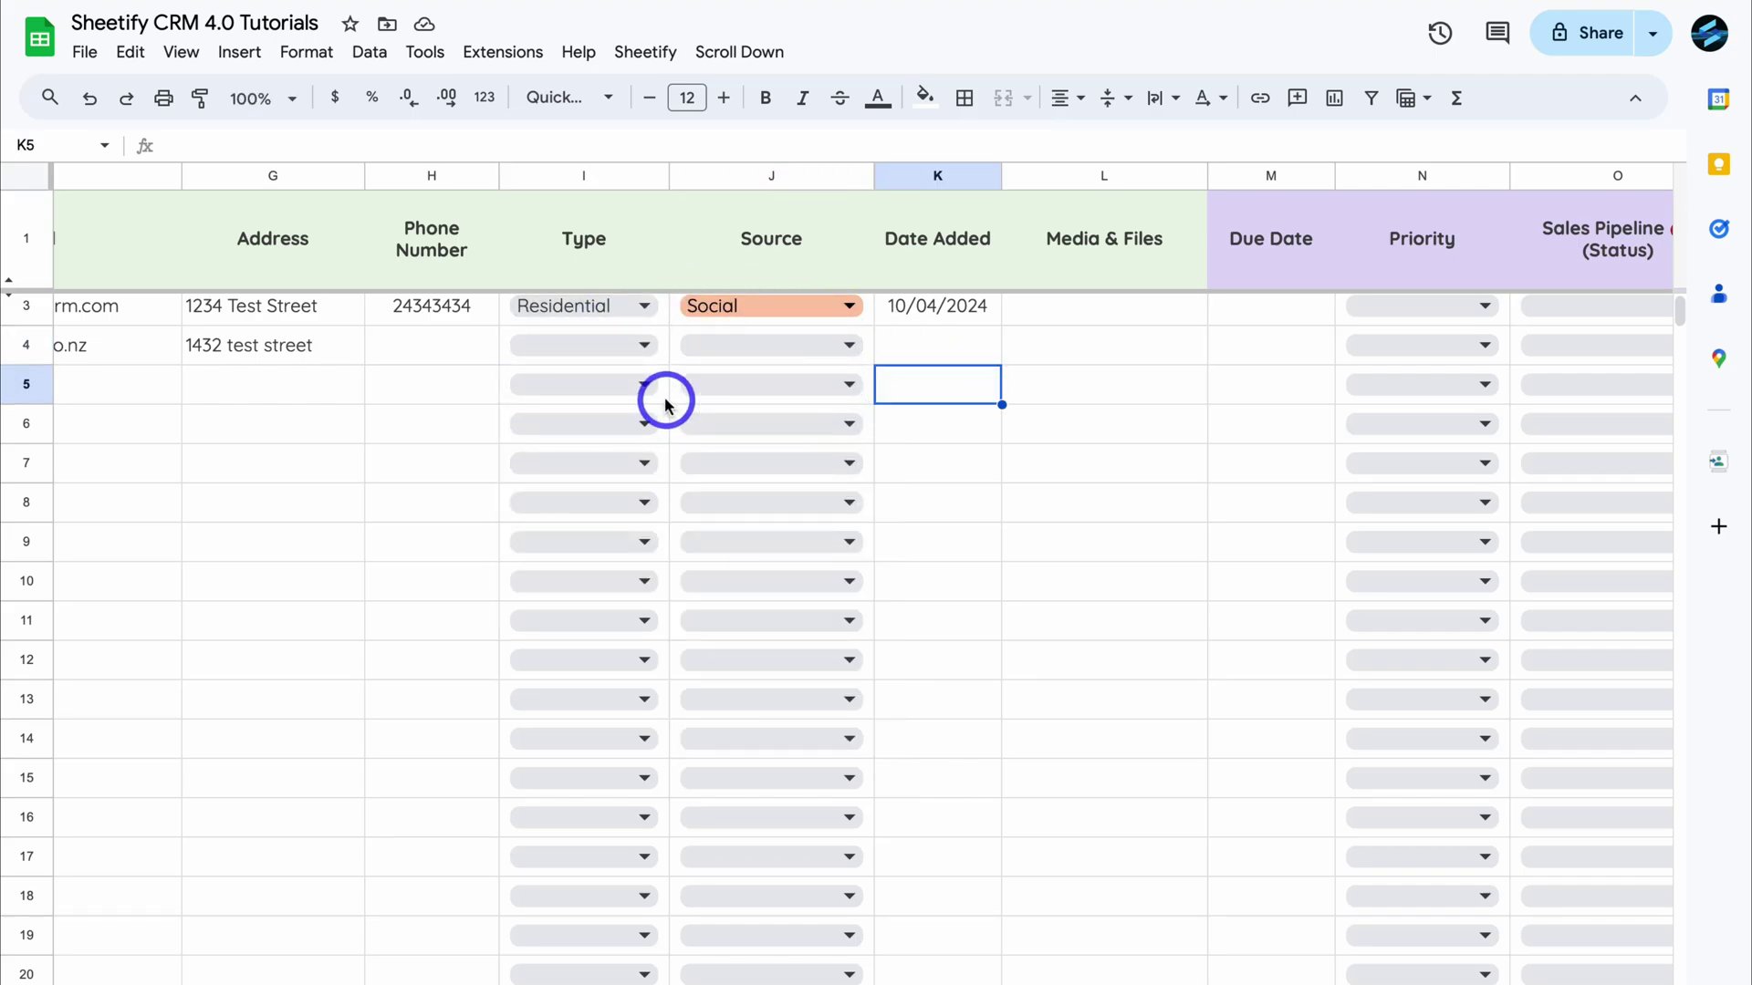
scroll(665, 405, left, 8)
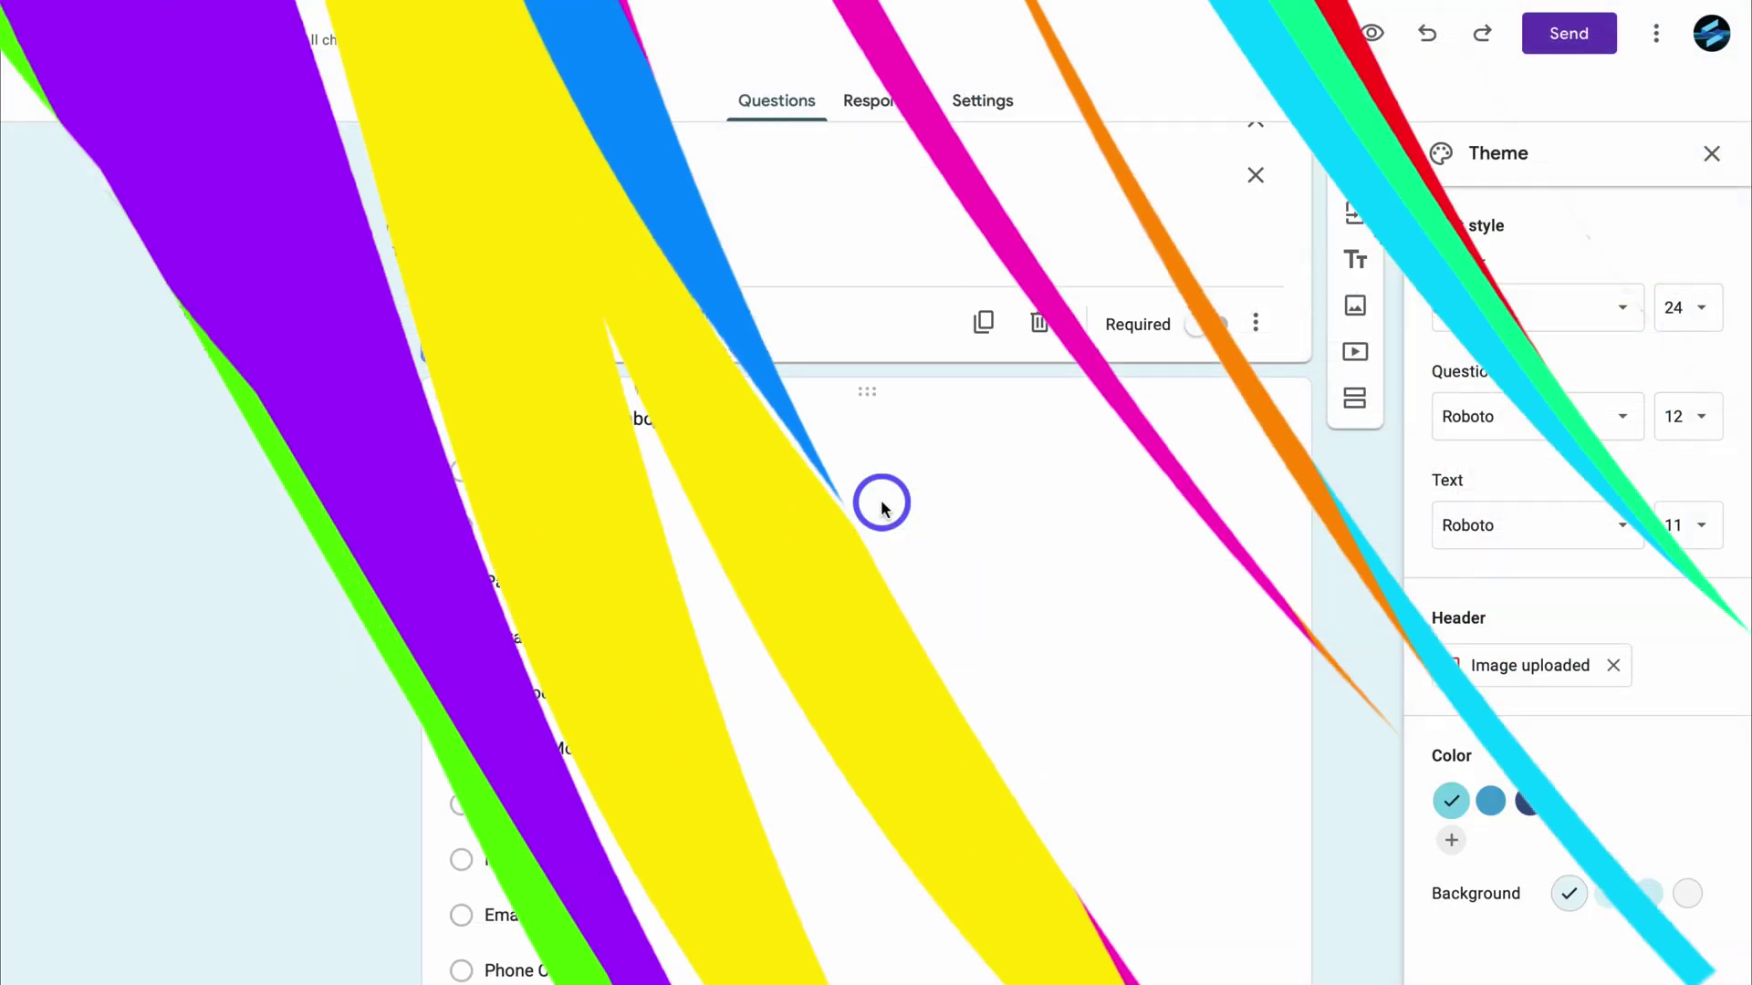
Check the Responses view shows 0 responses, then bring up the Send form dialog
scroll(879, 502, up, 15)
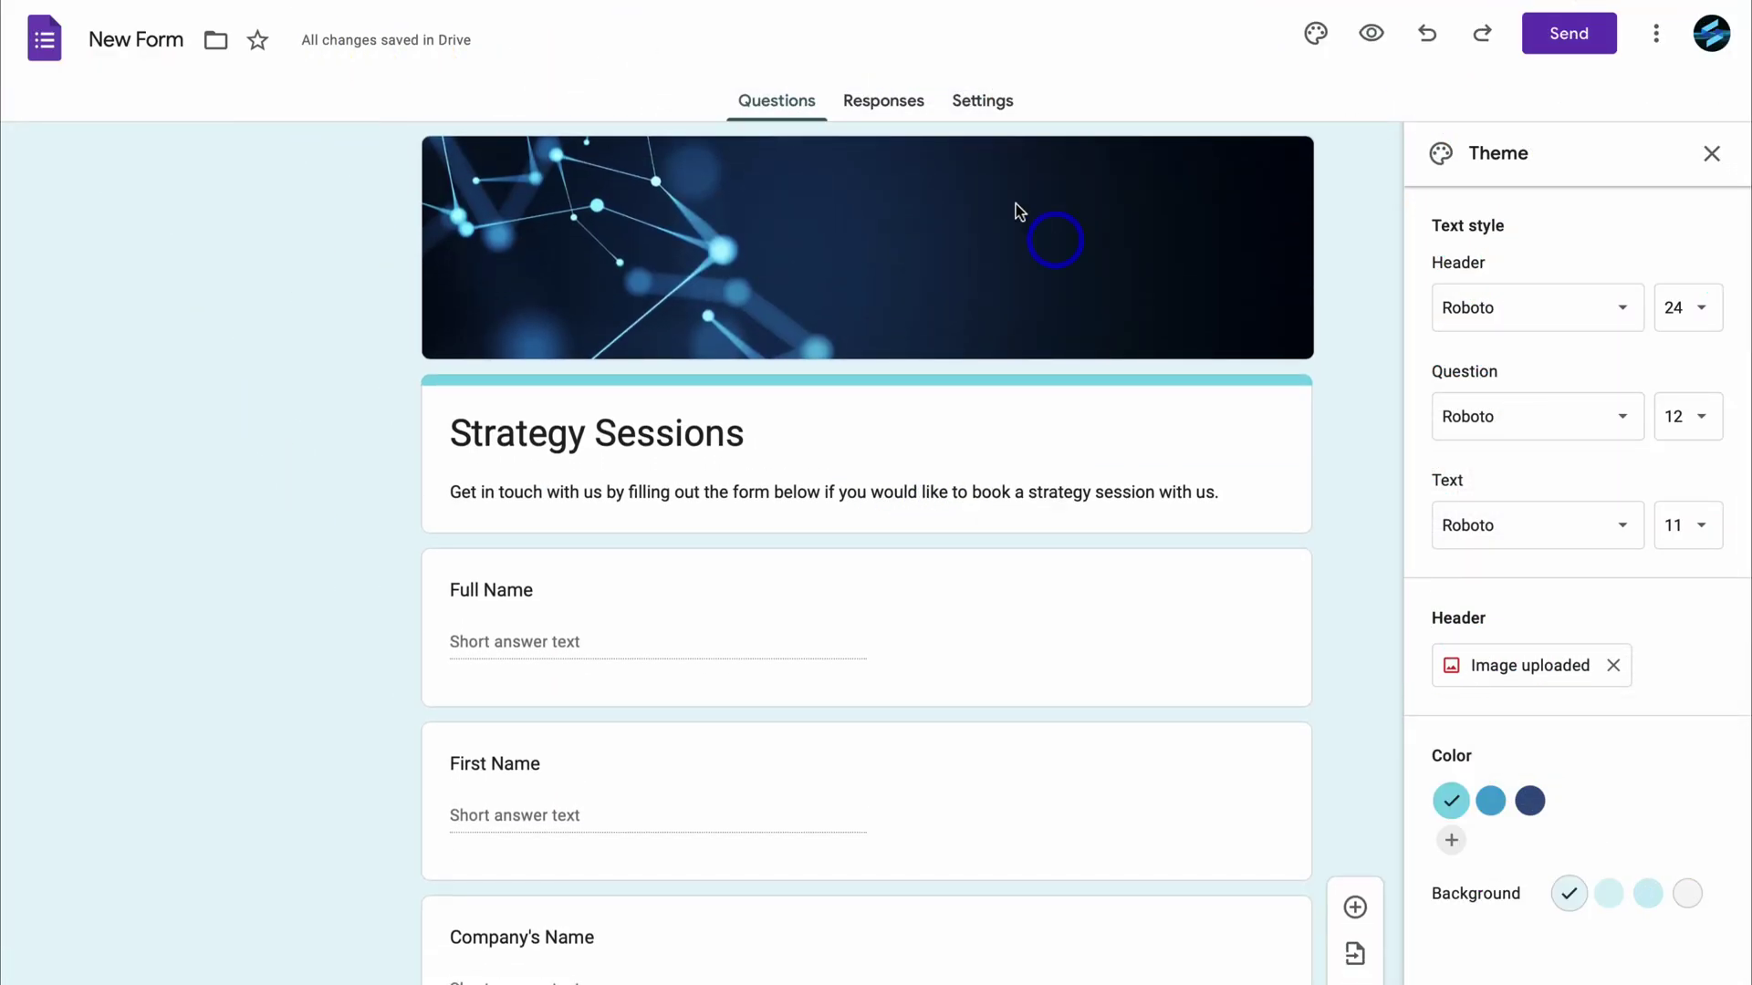
click(885, 105)
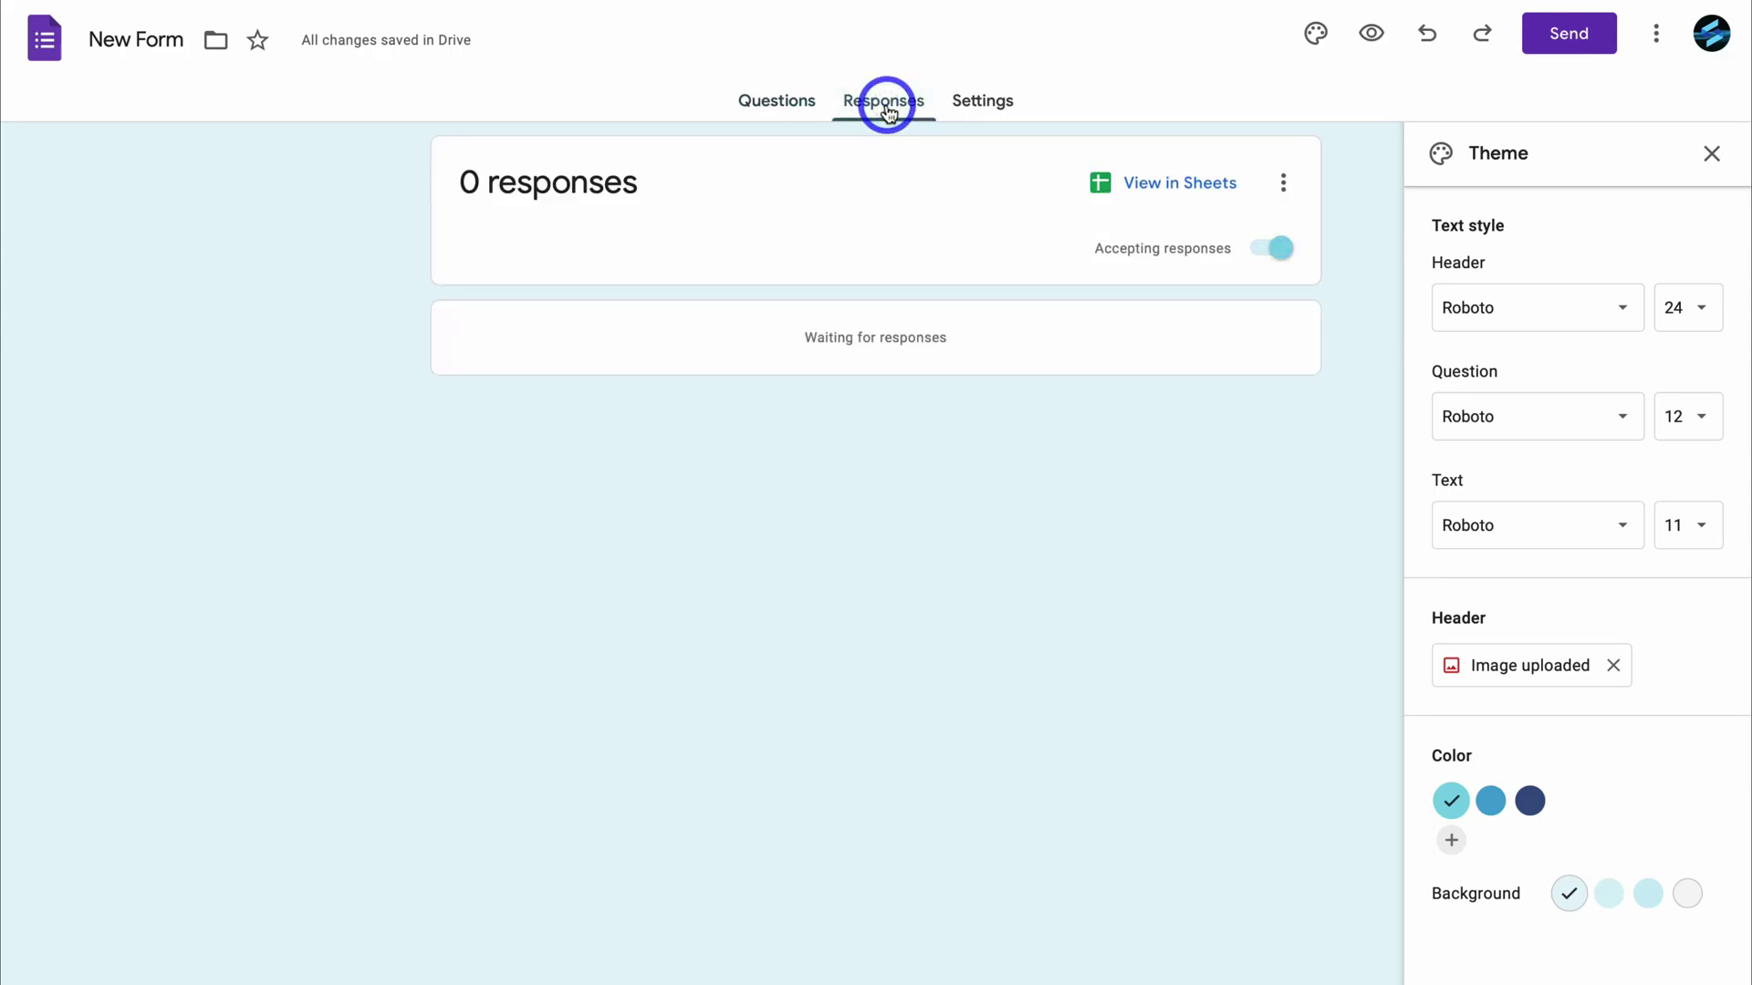
click(1283, 183)
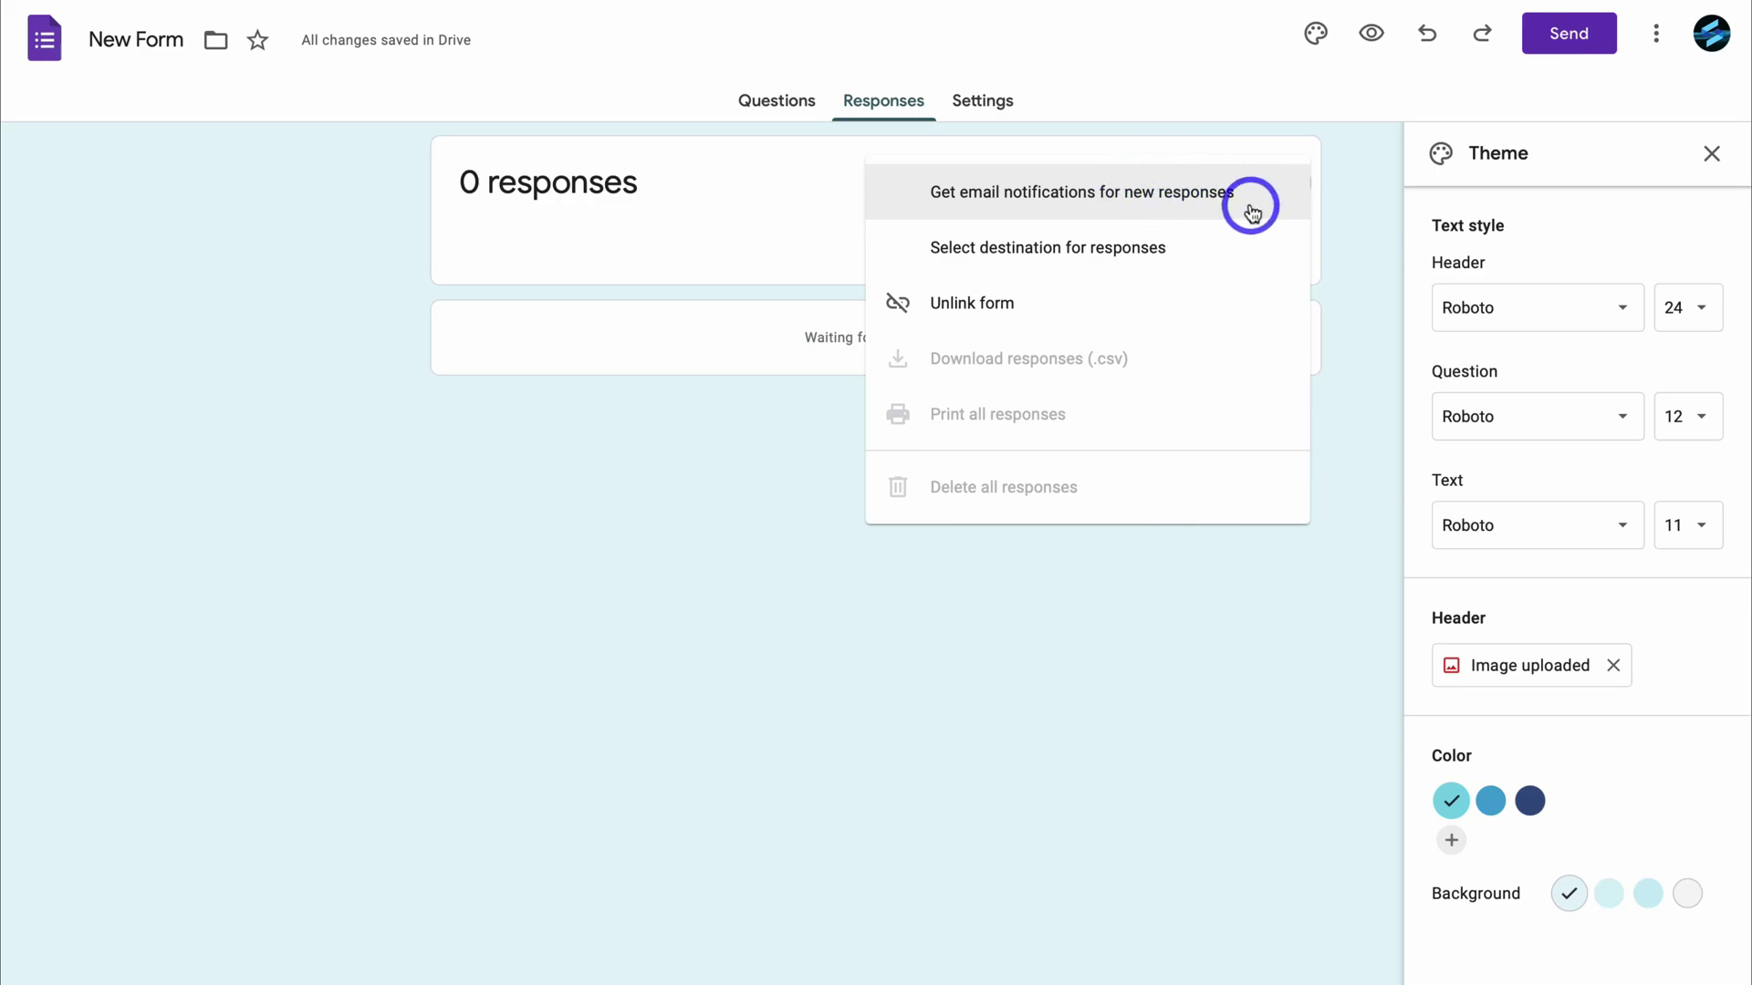
click(705, 239)
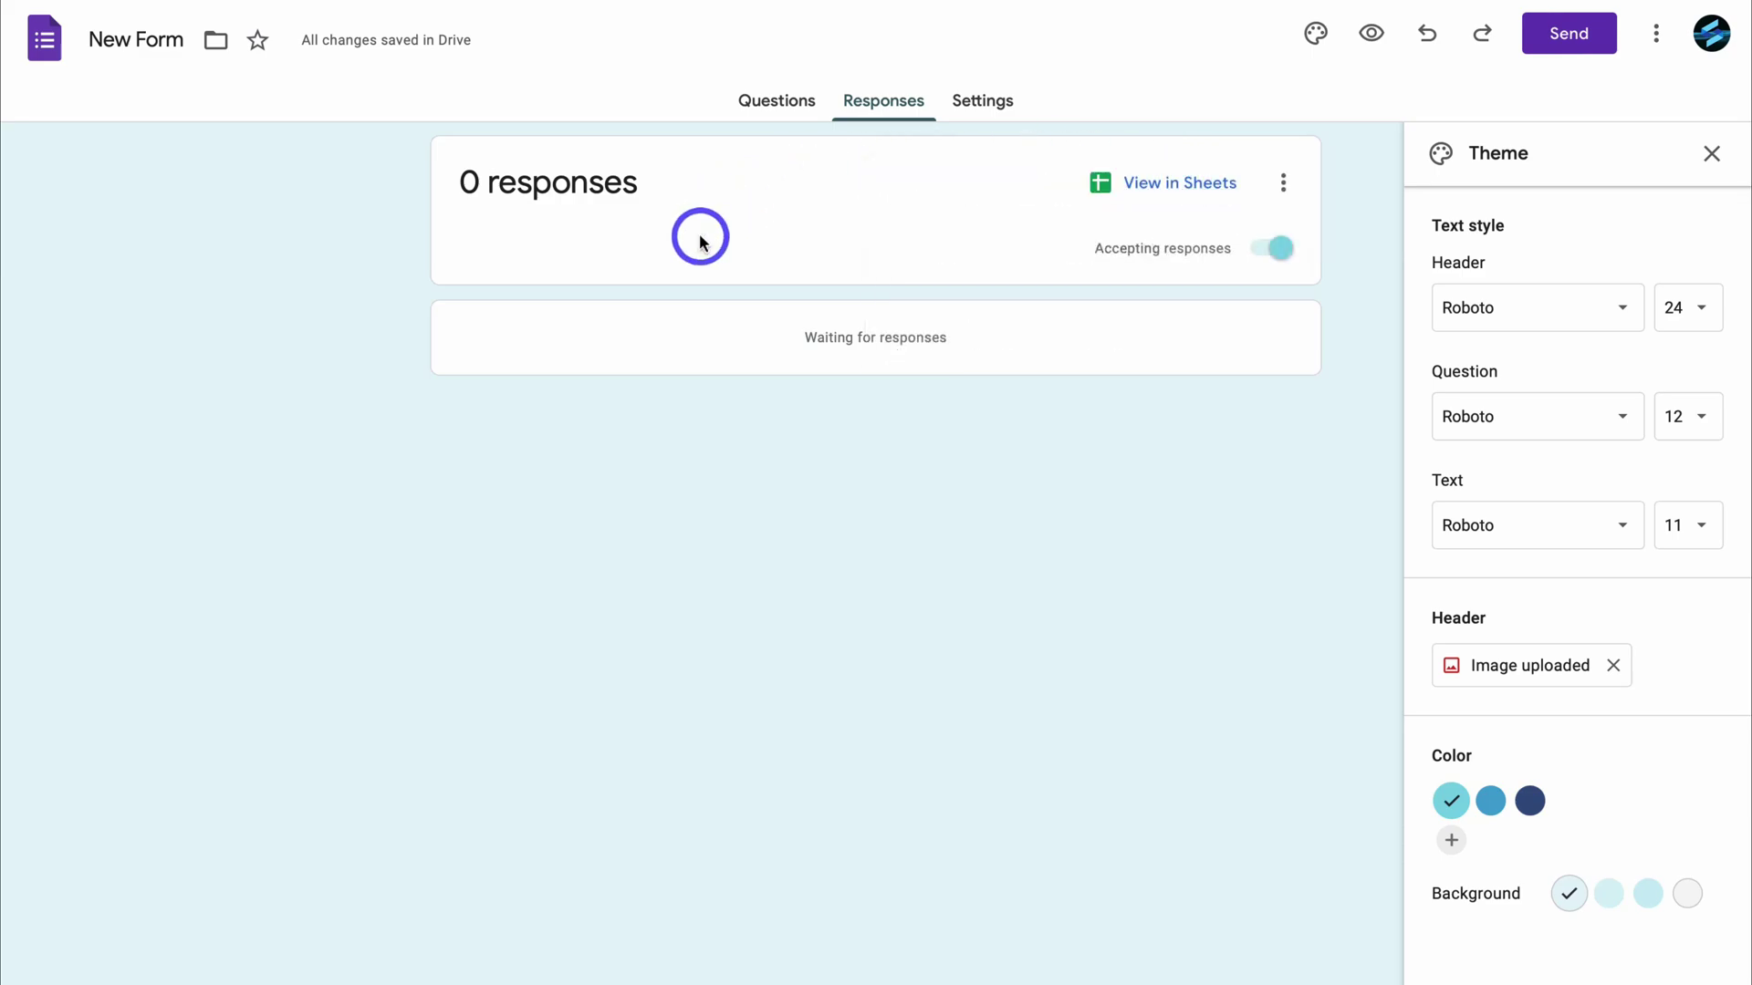
click(1558, 46)
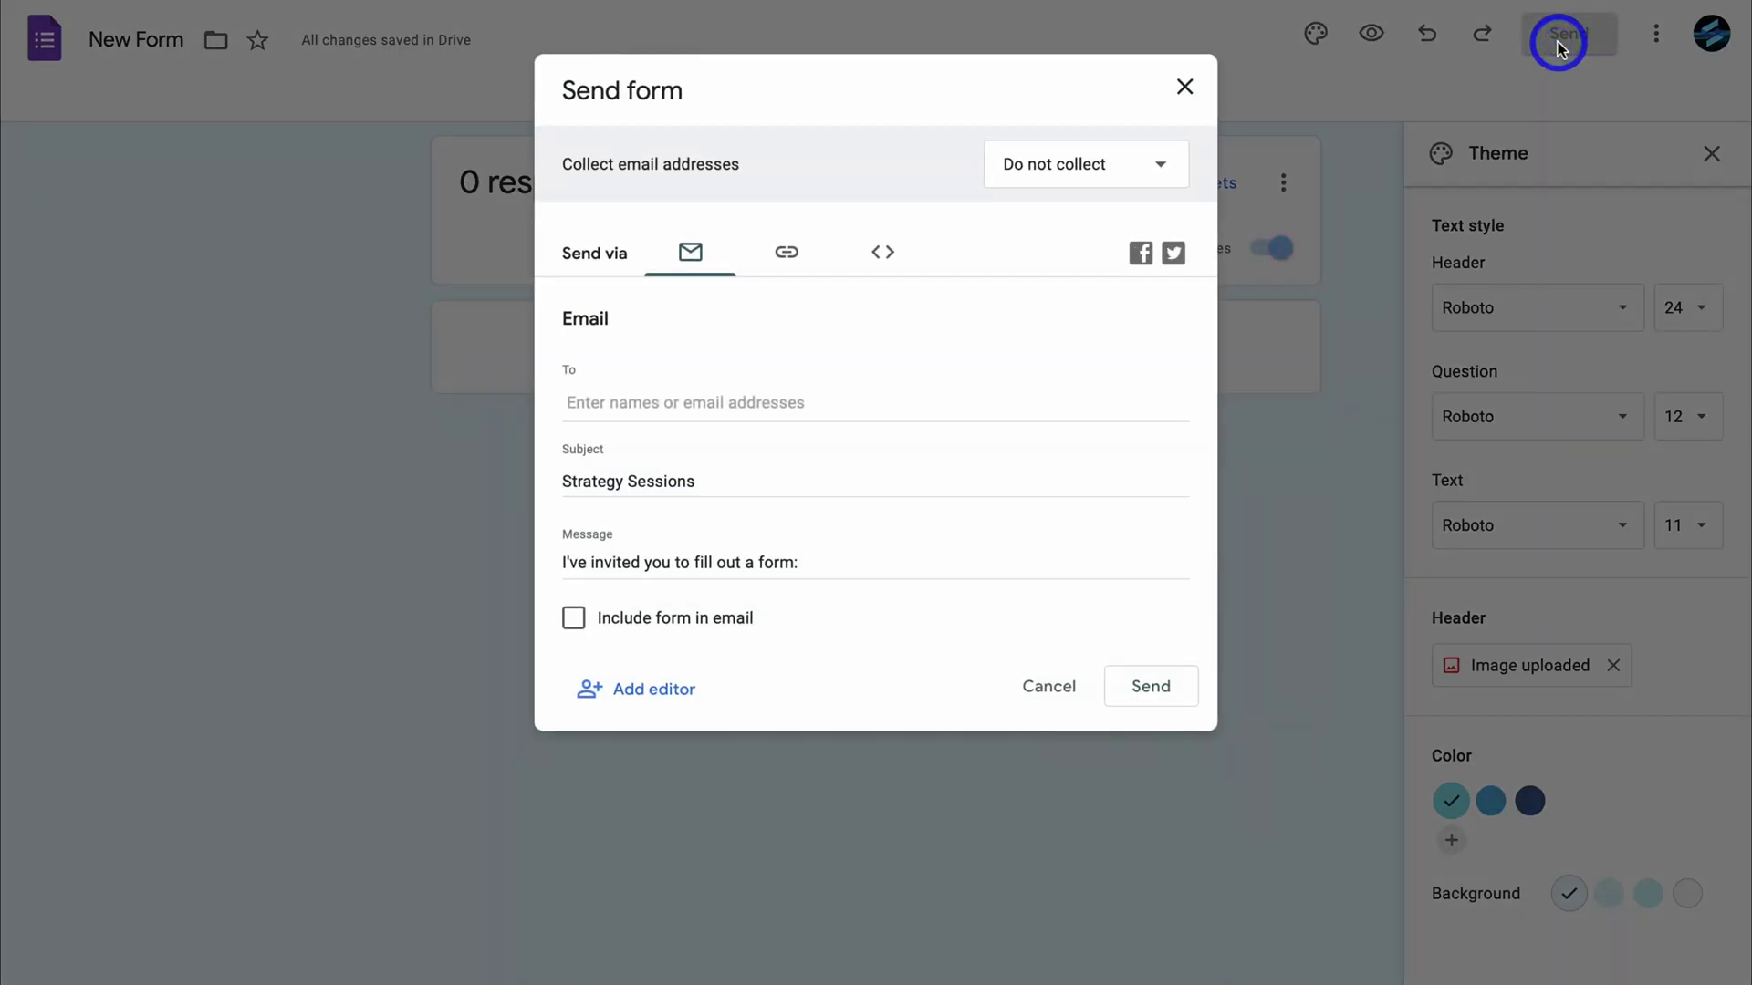
View the form's iframe embed code, then cancel the Send form dialog
click(882, 252)
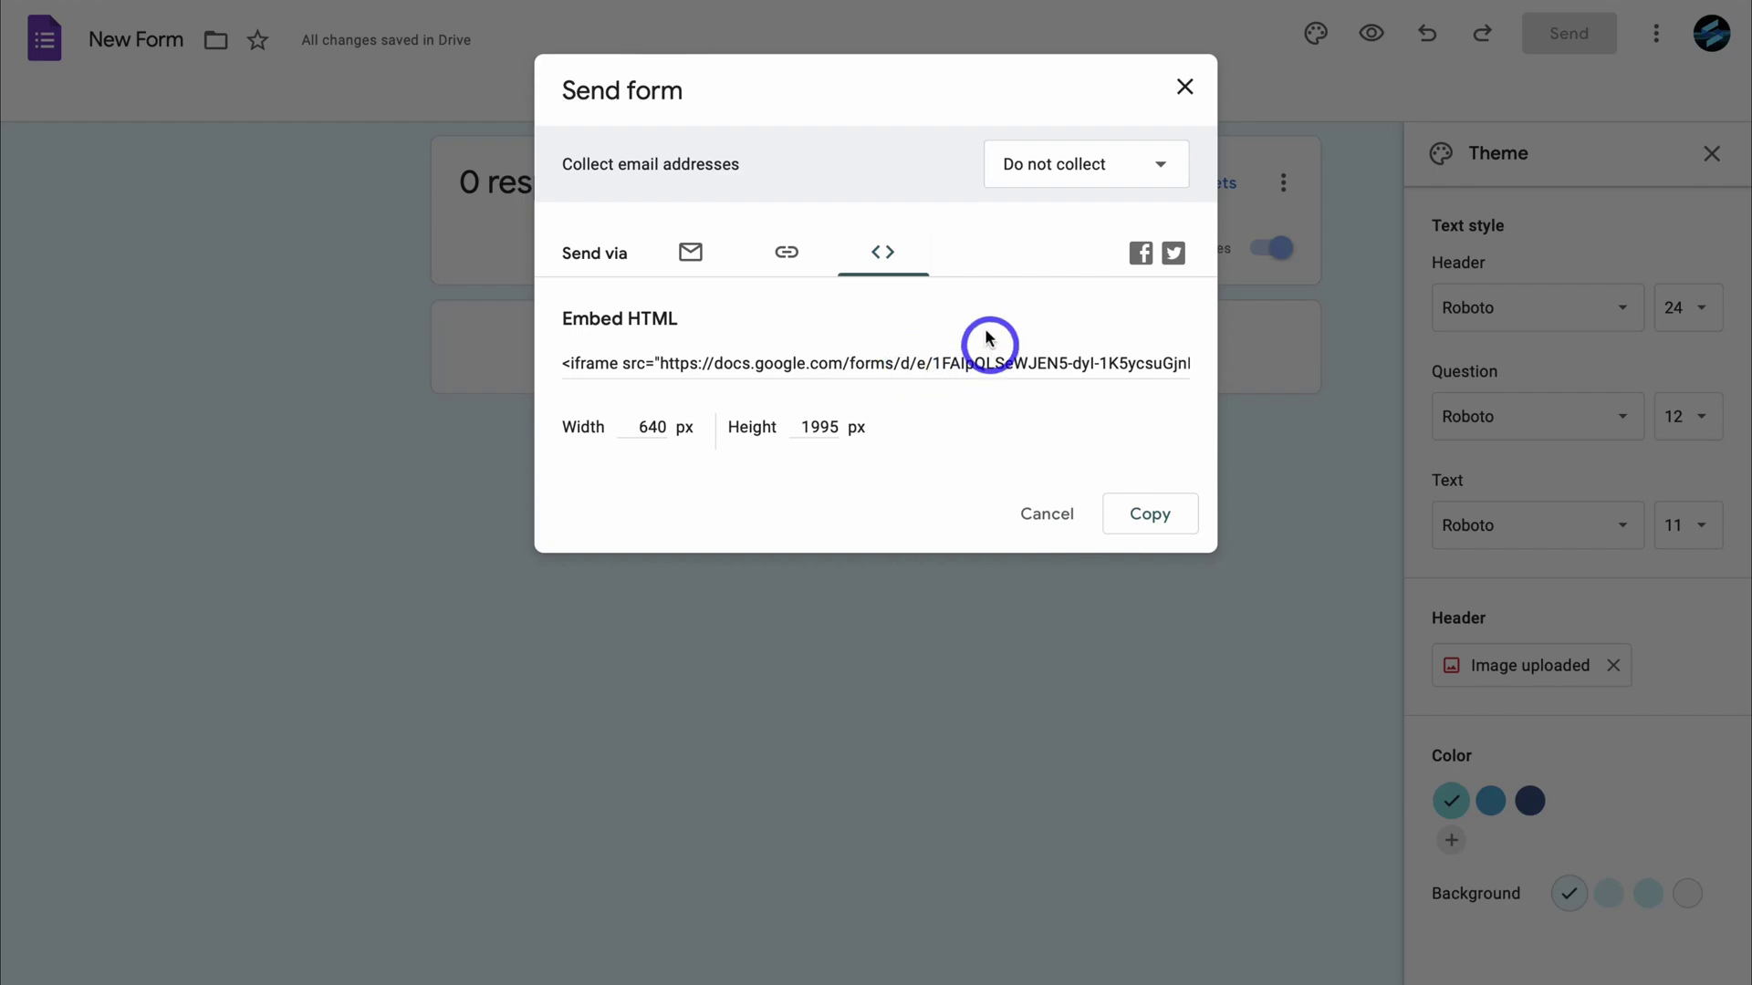
click(1031, 515)
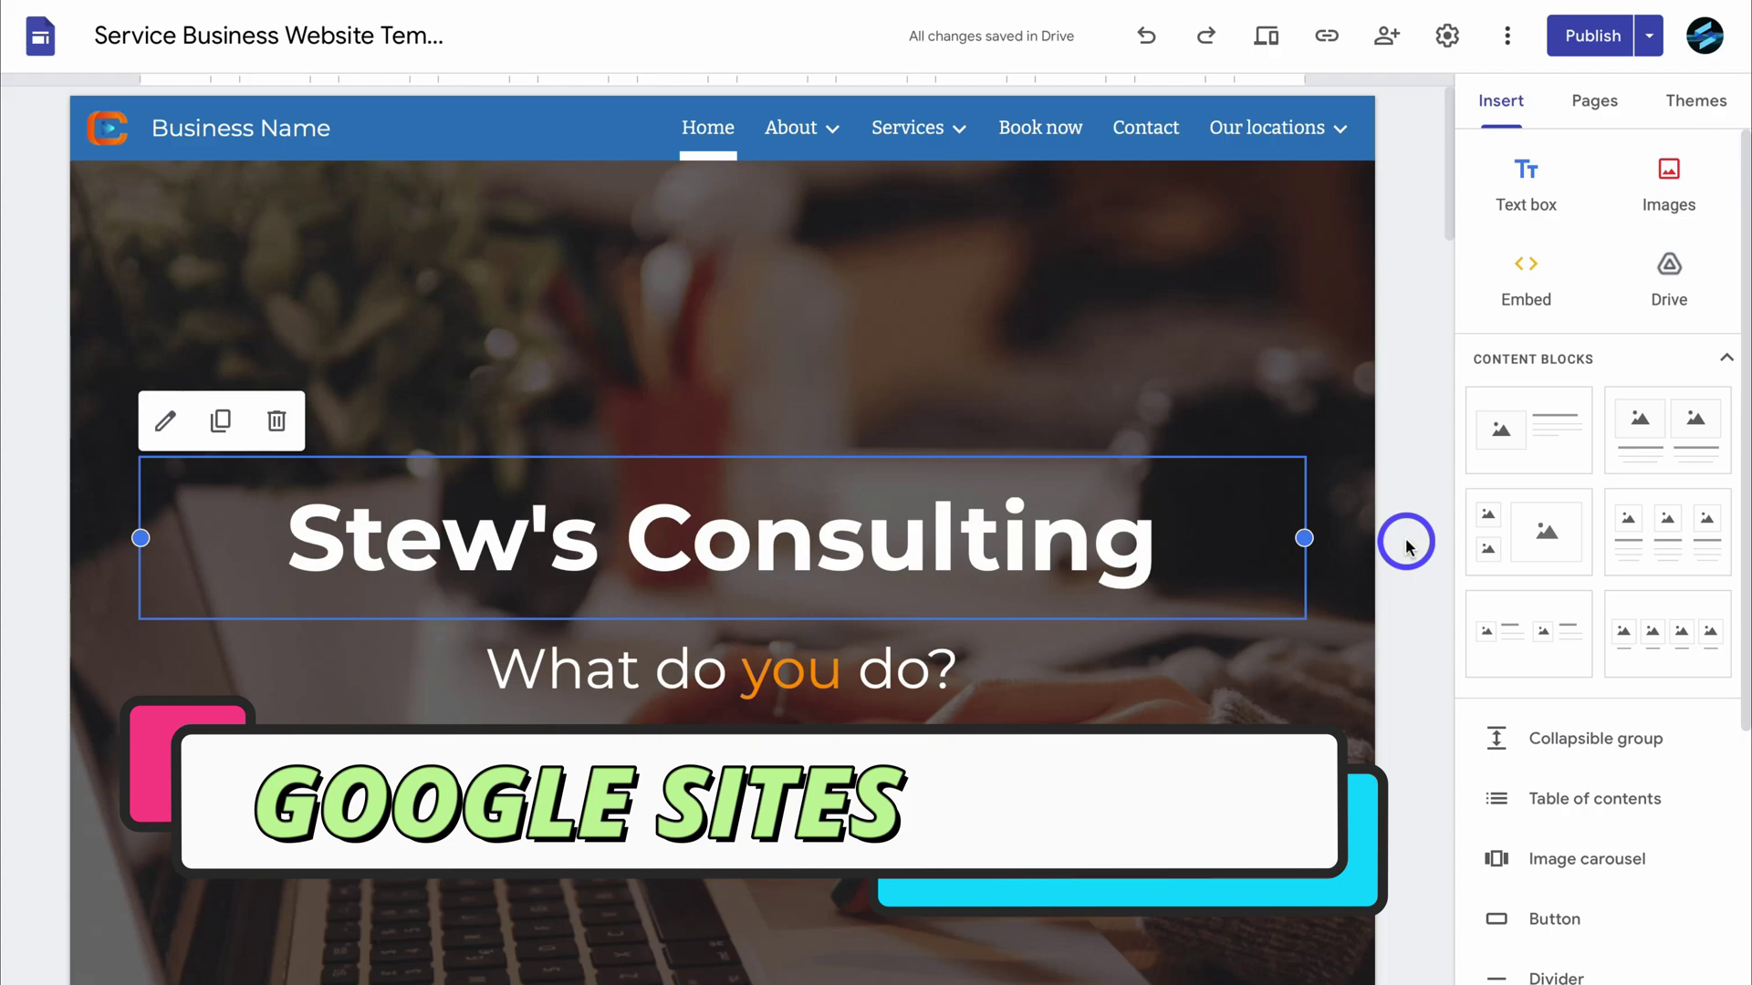
Embed the Strategy Sessions form from recent Forms beneath the Book now page's consultation text
click(1049, 137)
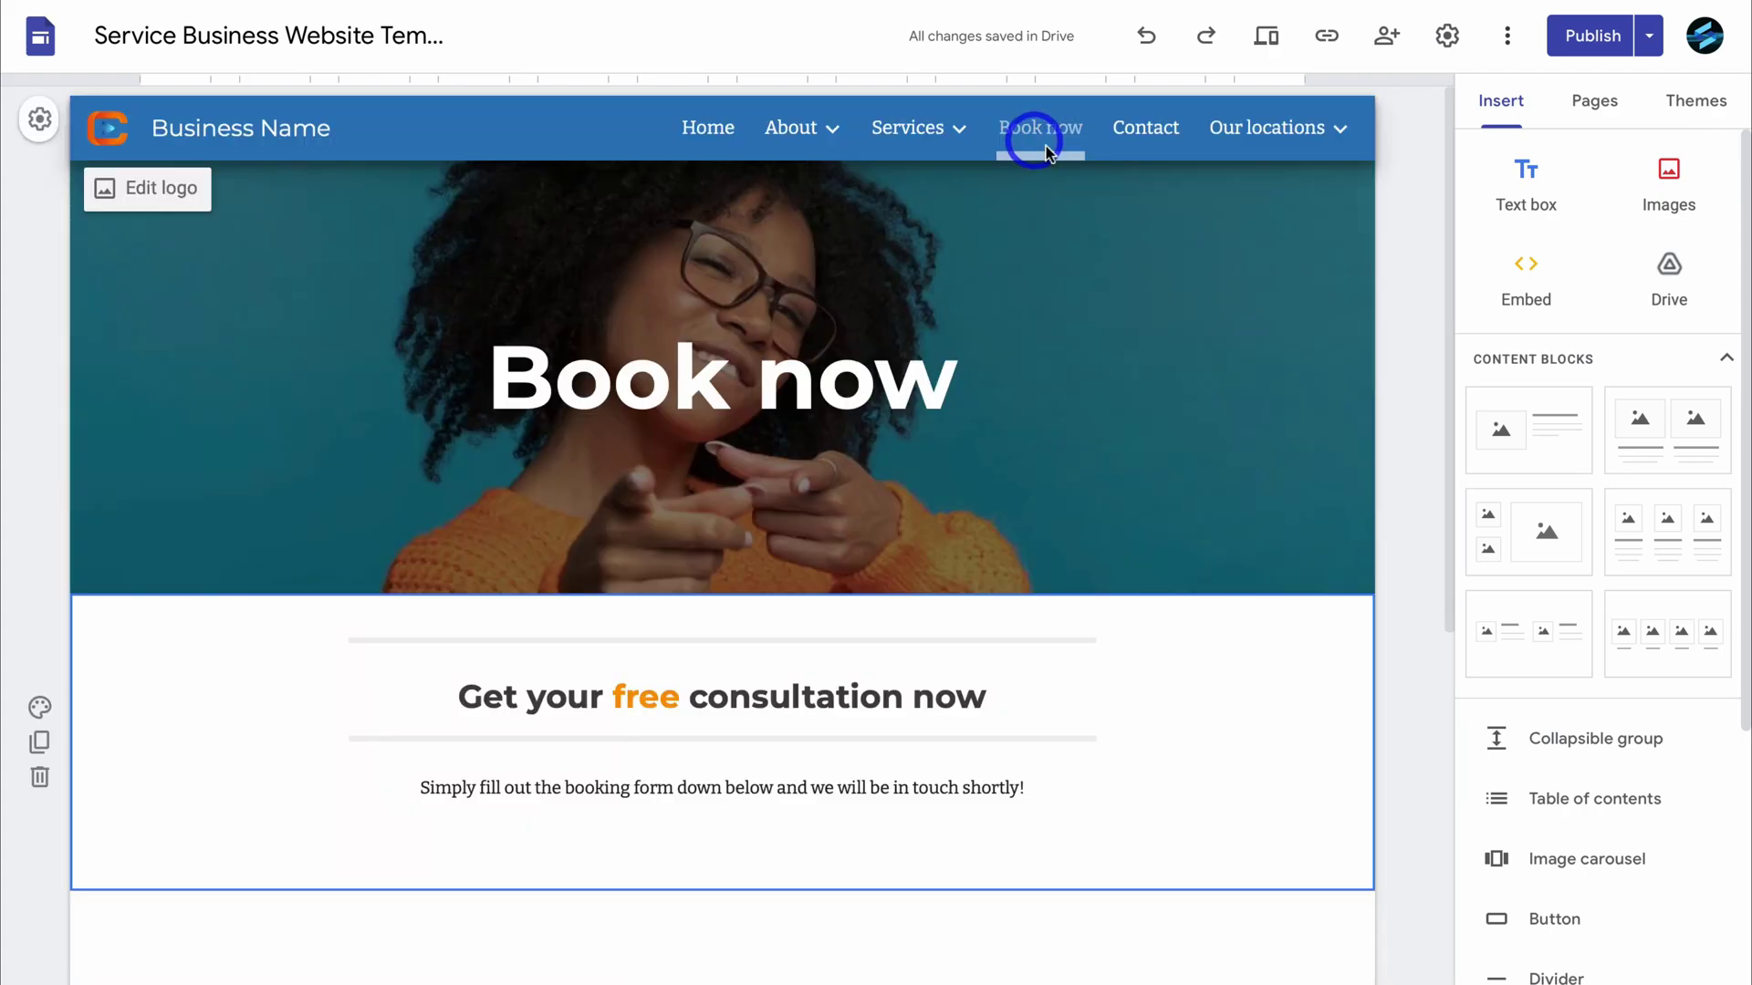
click(689, 337)
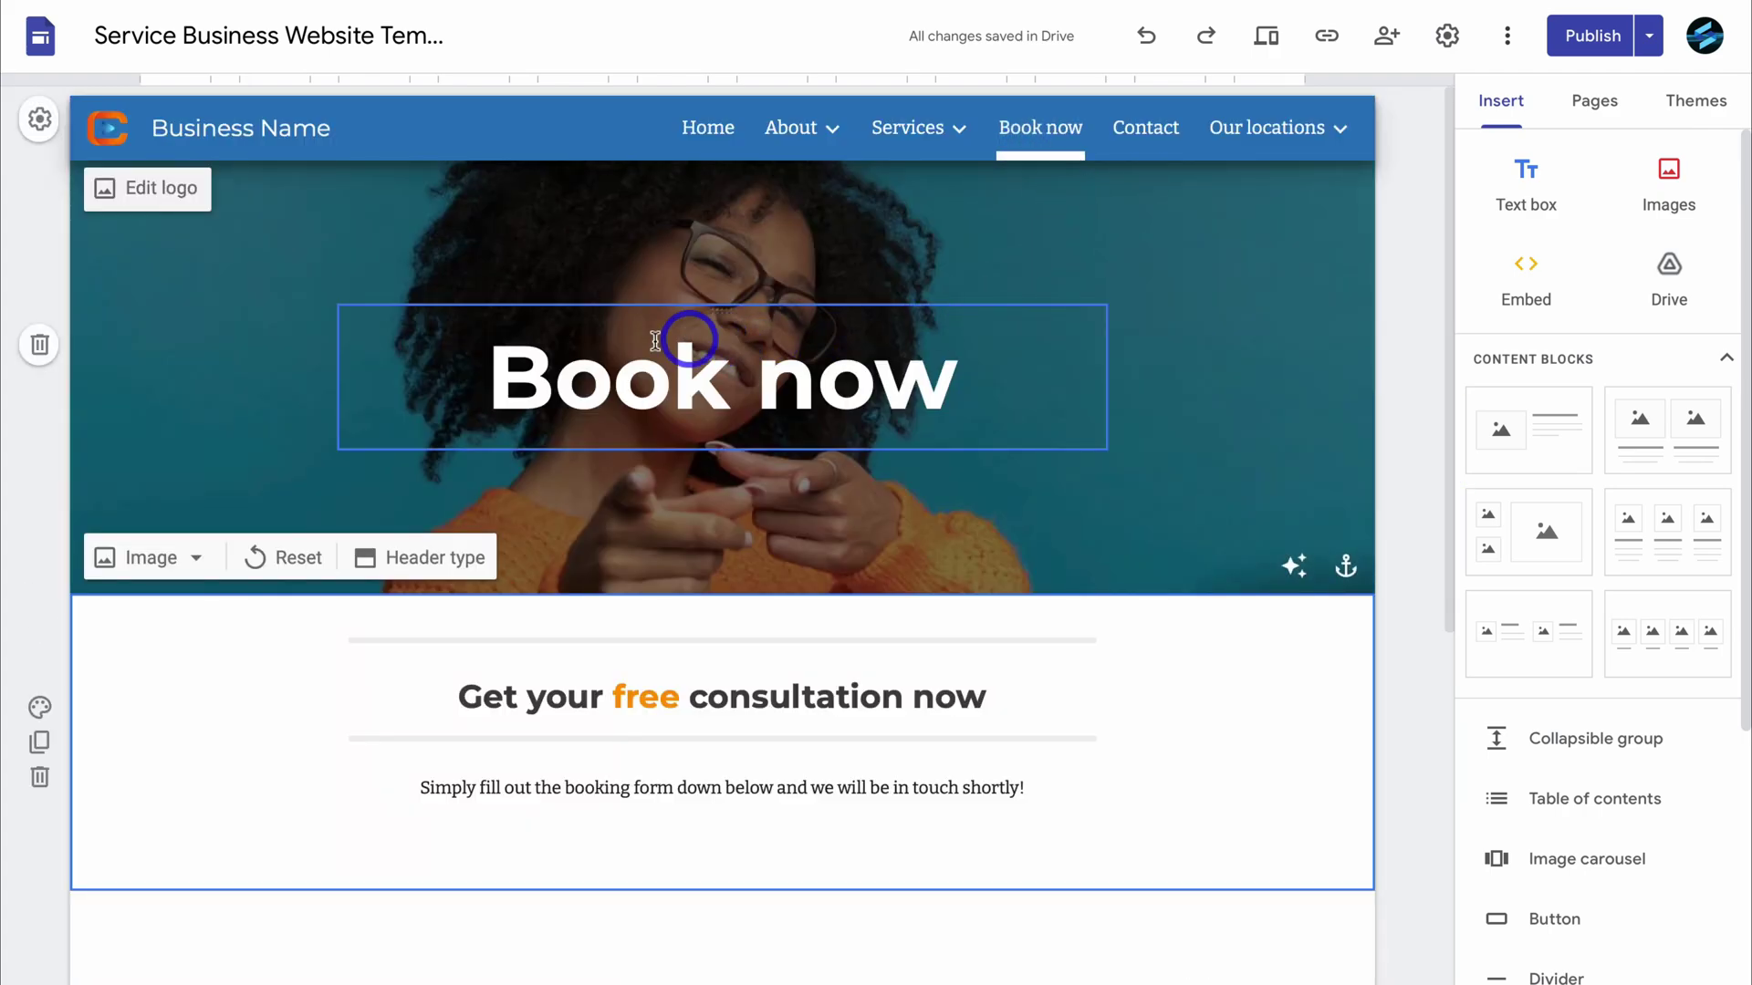
scroll(826, 415, down, 3)
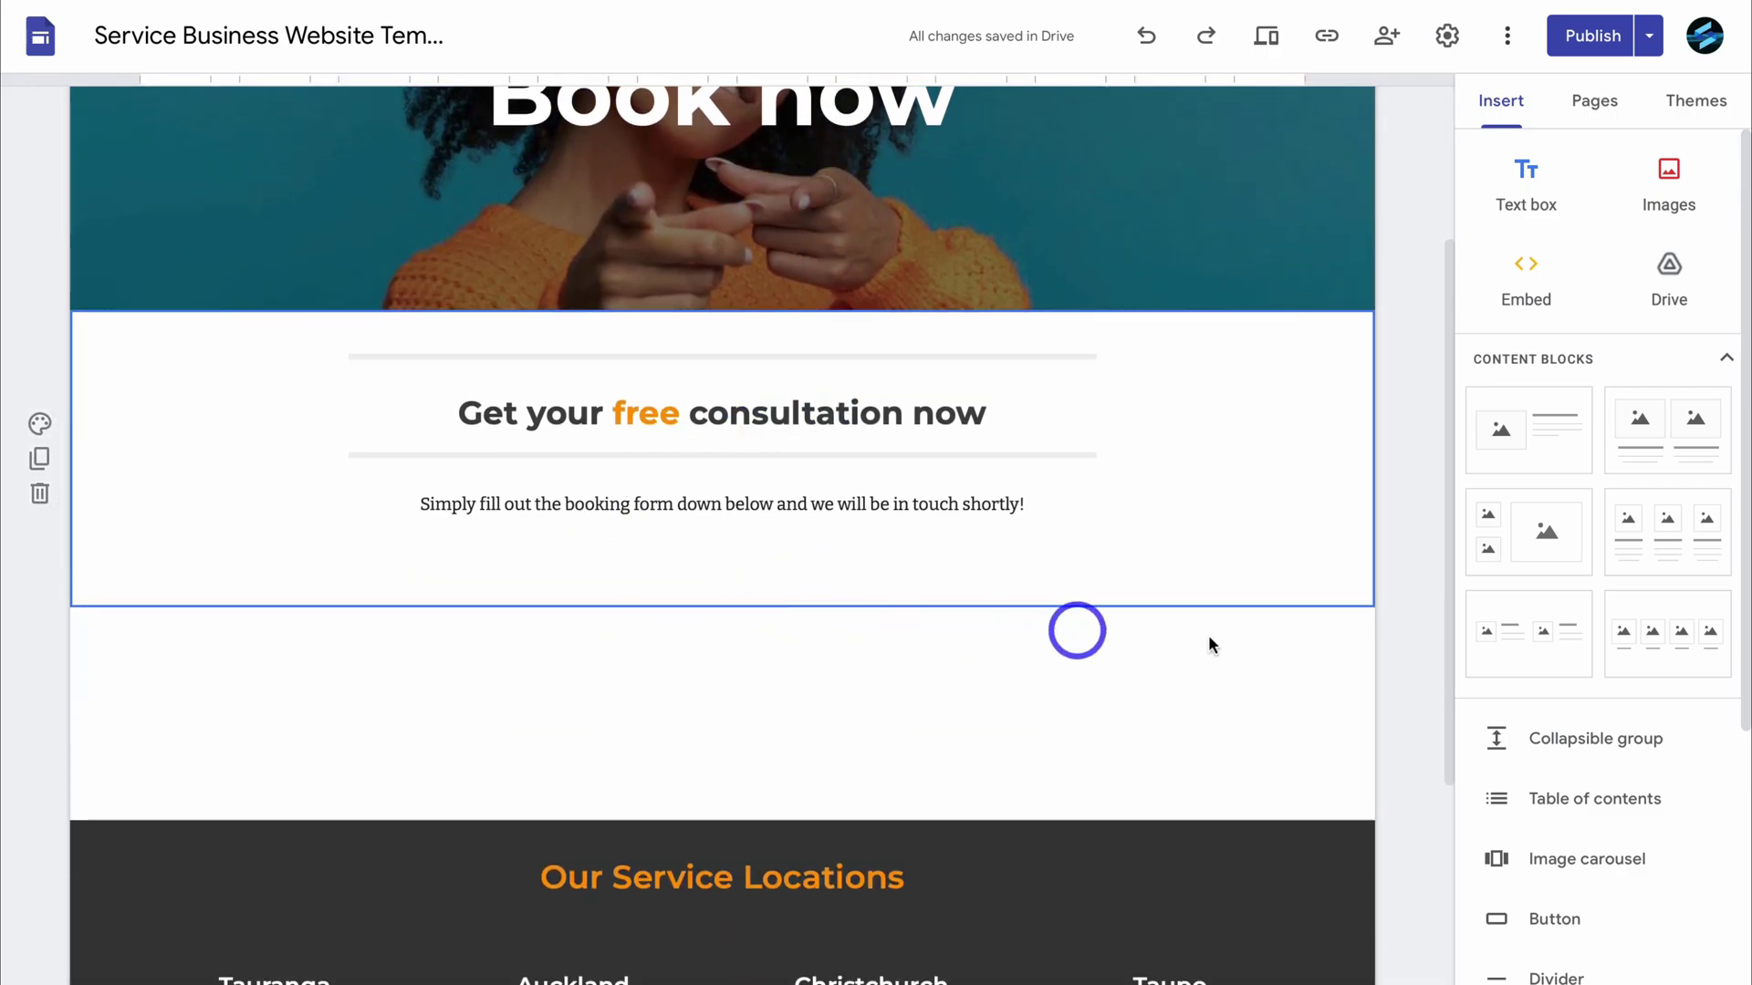
scroll(1591, 669, down, 5)
scroll(1595, 666, down, 2)
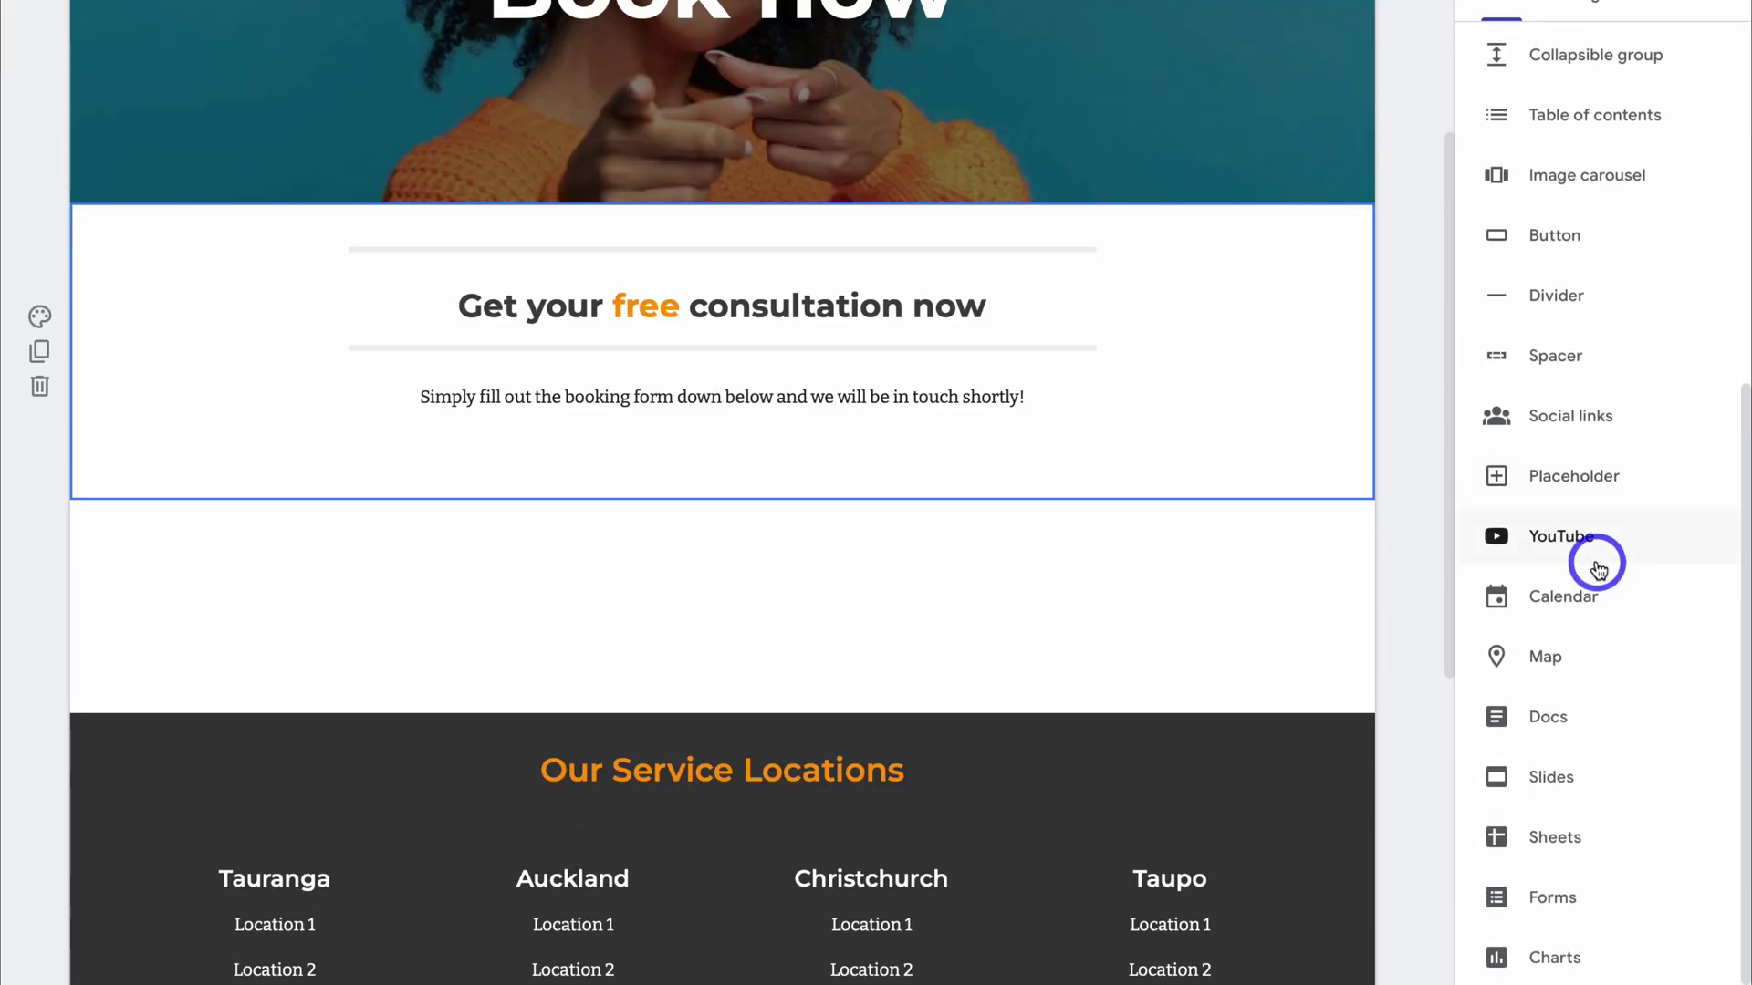
click(1569, 898)
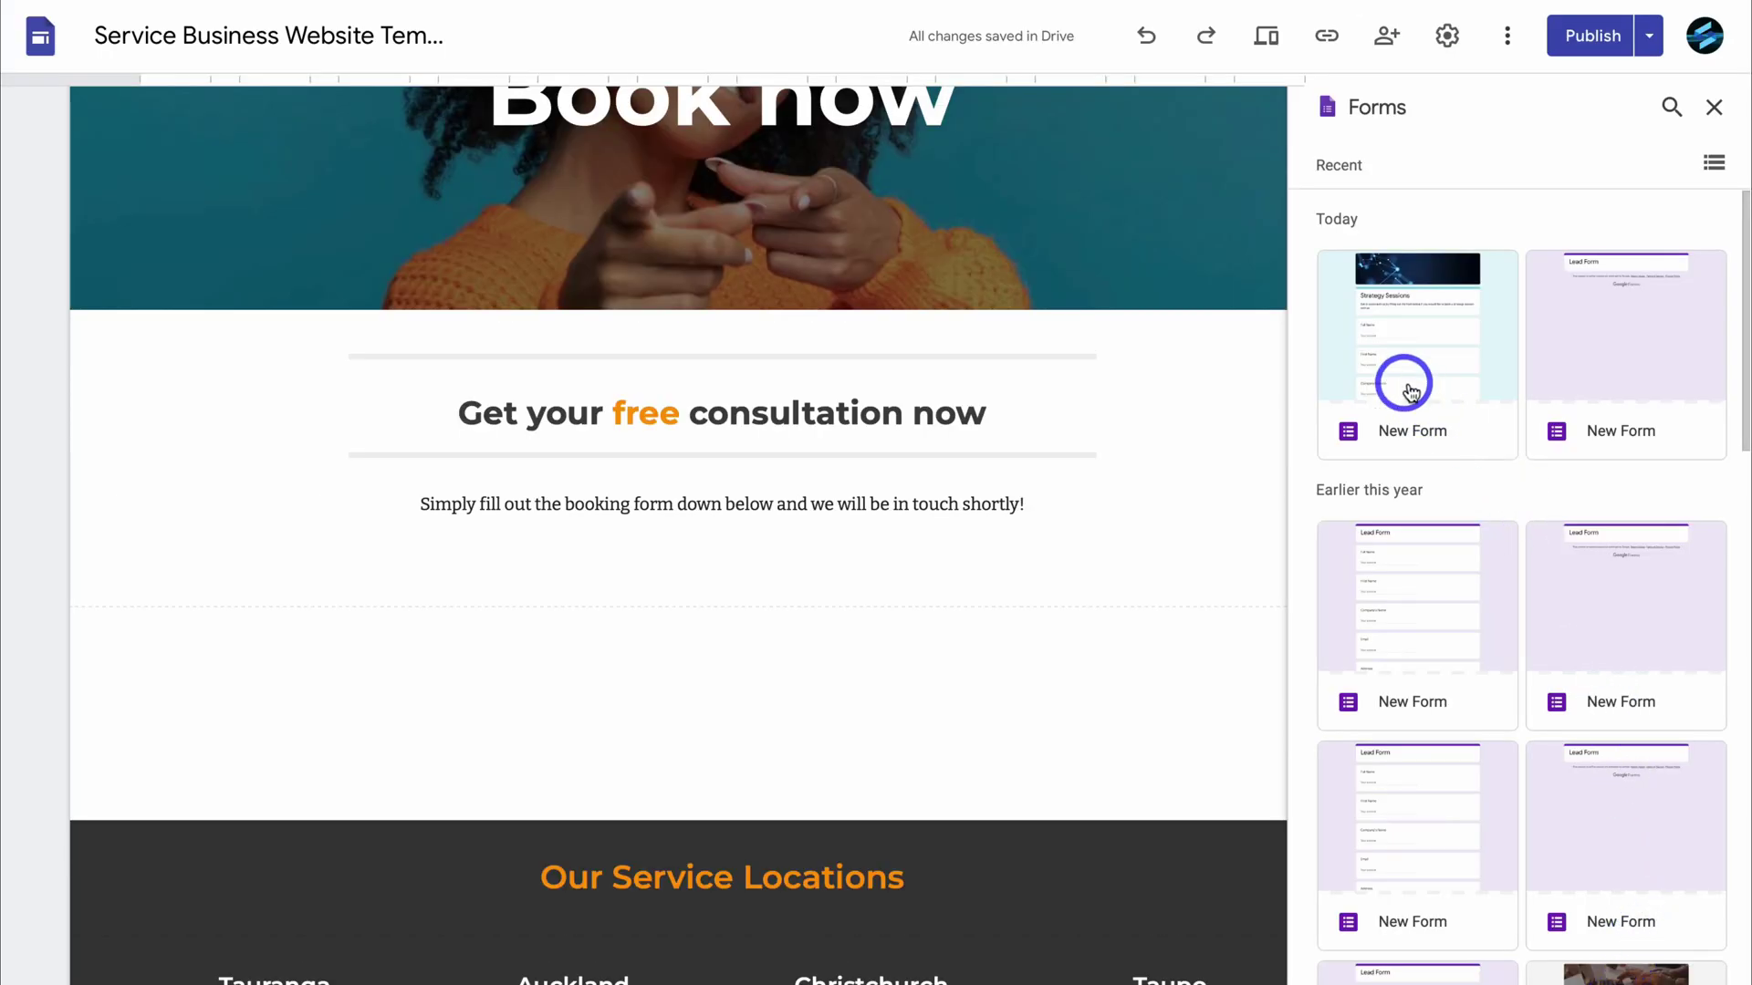
click(1443, 361)
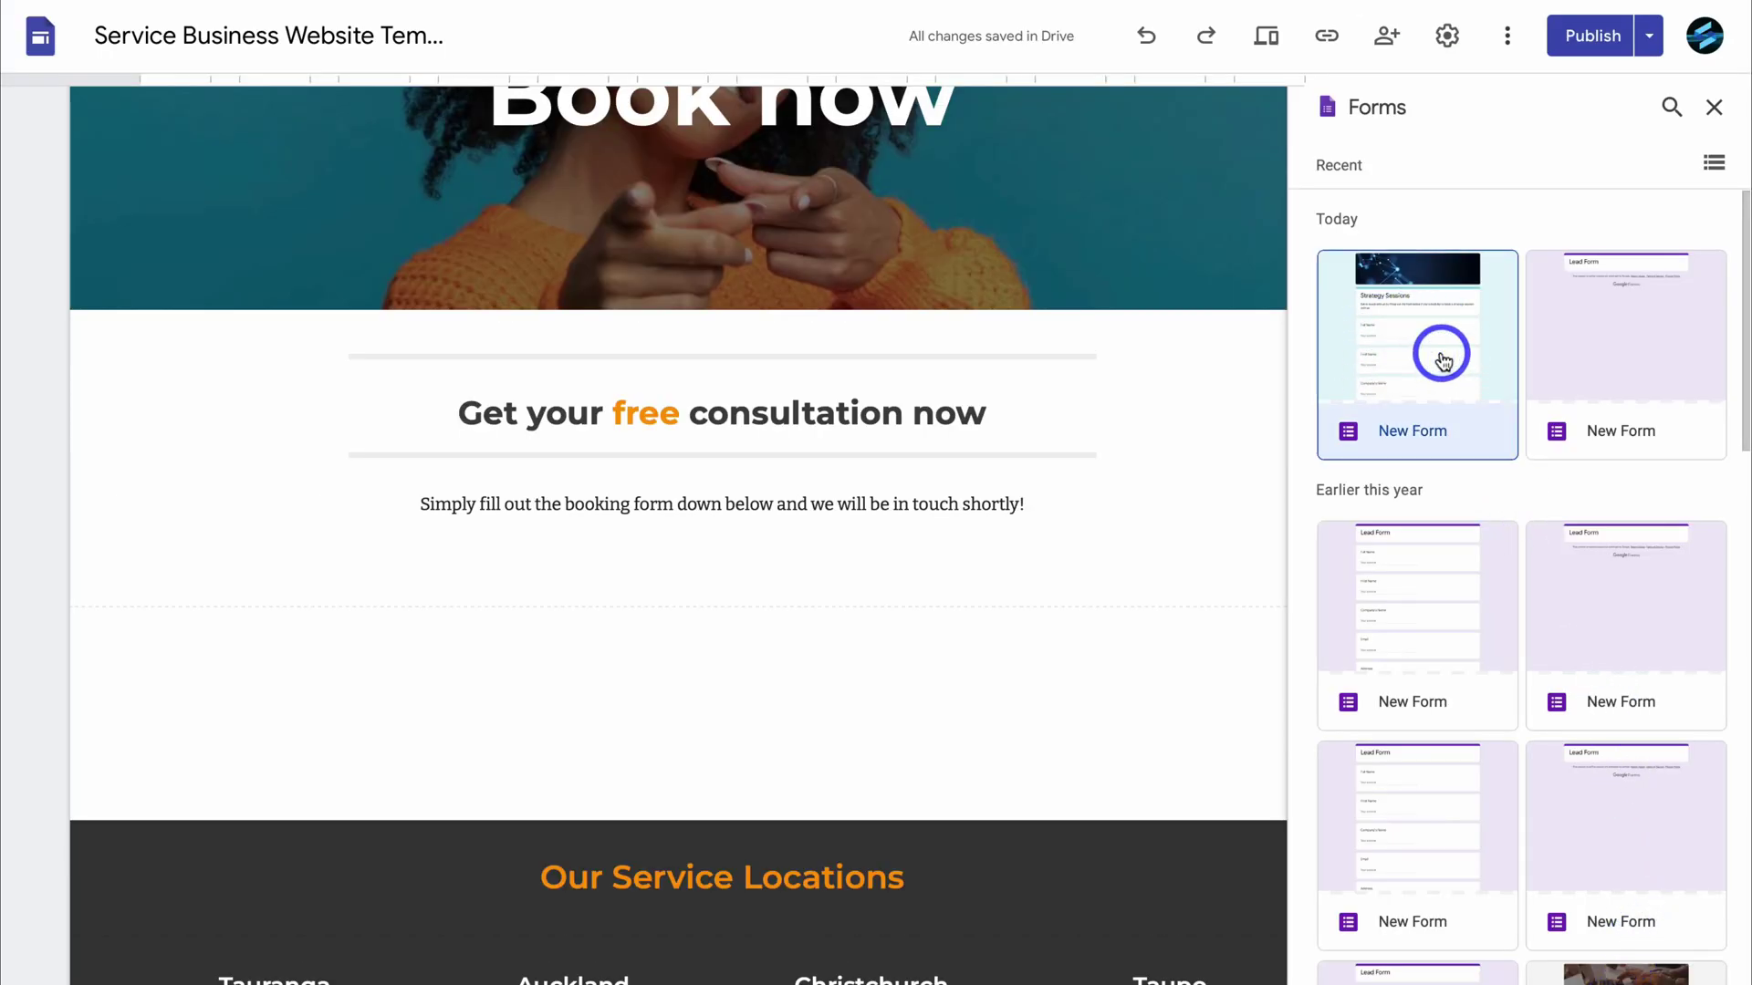
click(1443, 361)
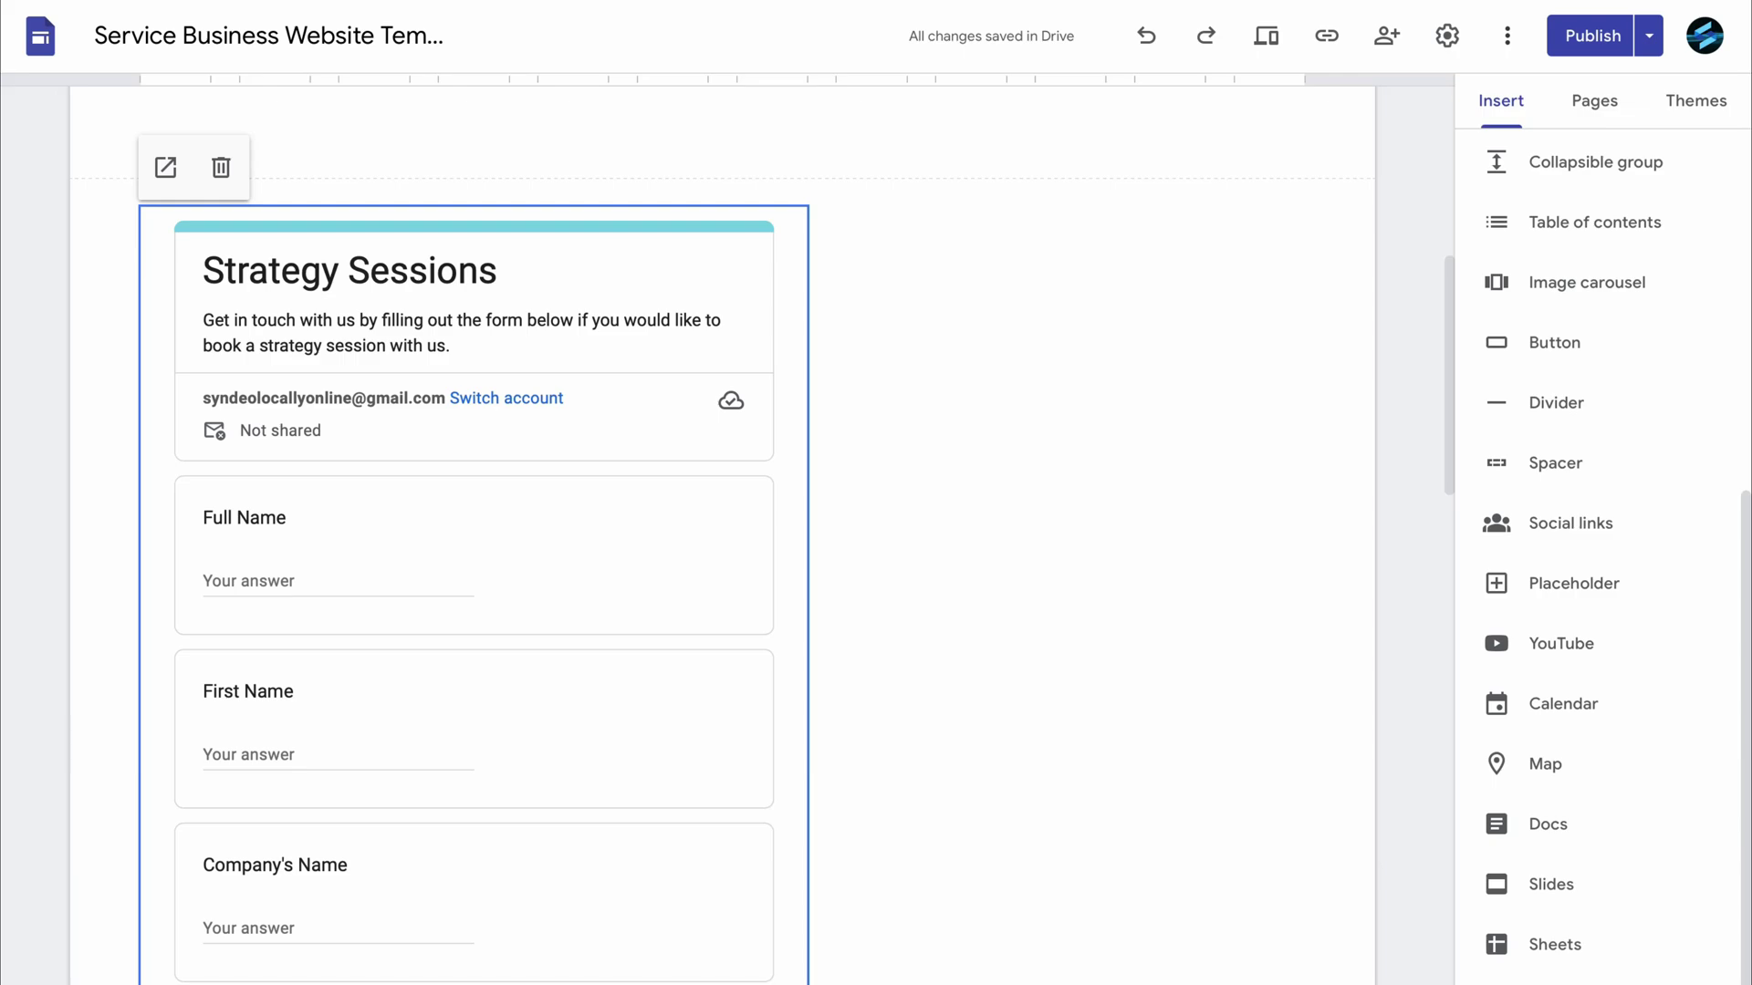
Drag the embed's right edge to widen the Strategy Sessions form across the page
scroll(806, 773, down, 8)
drag(806, 620, 1263, 638)
scroll(1181, 649, up, 10)
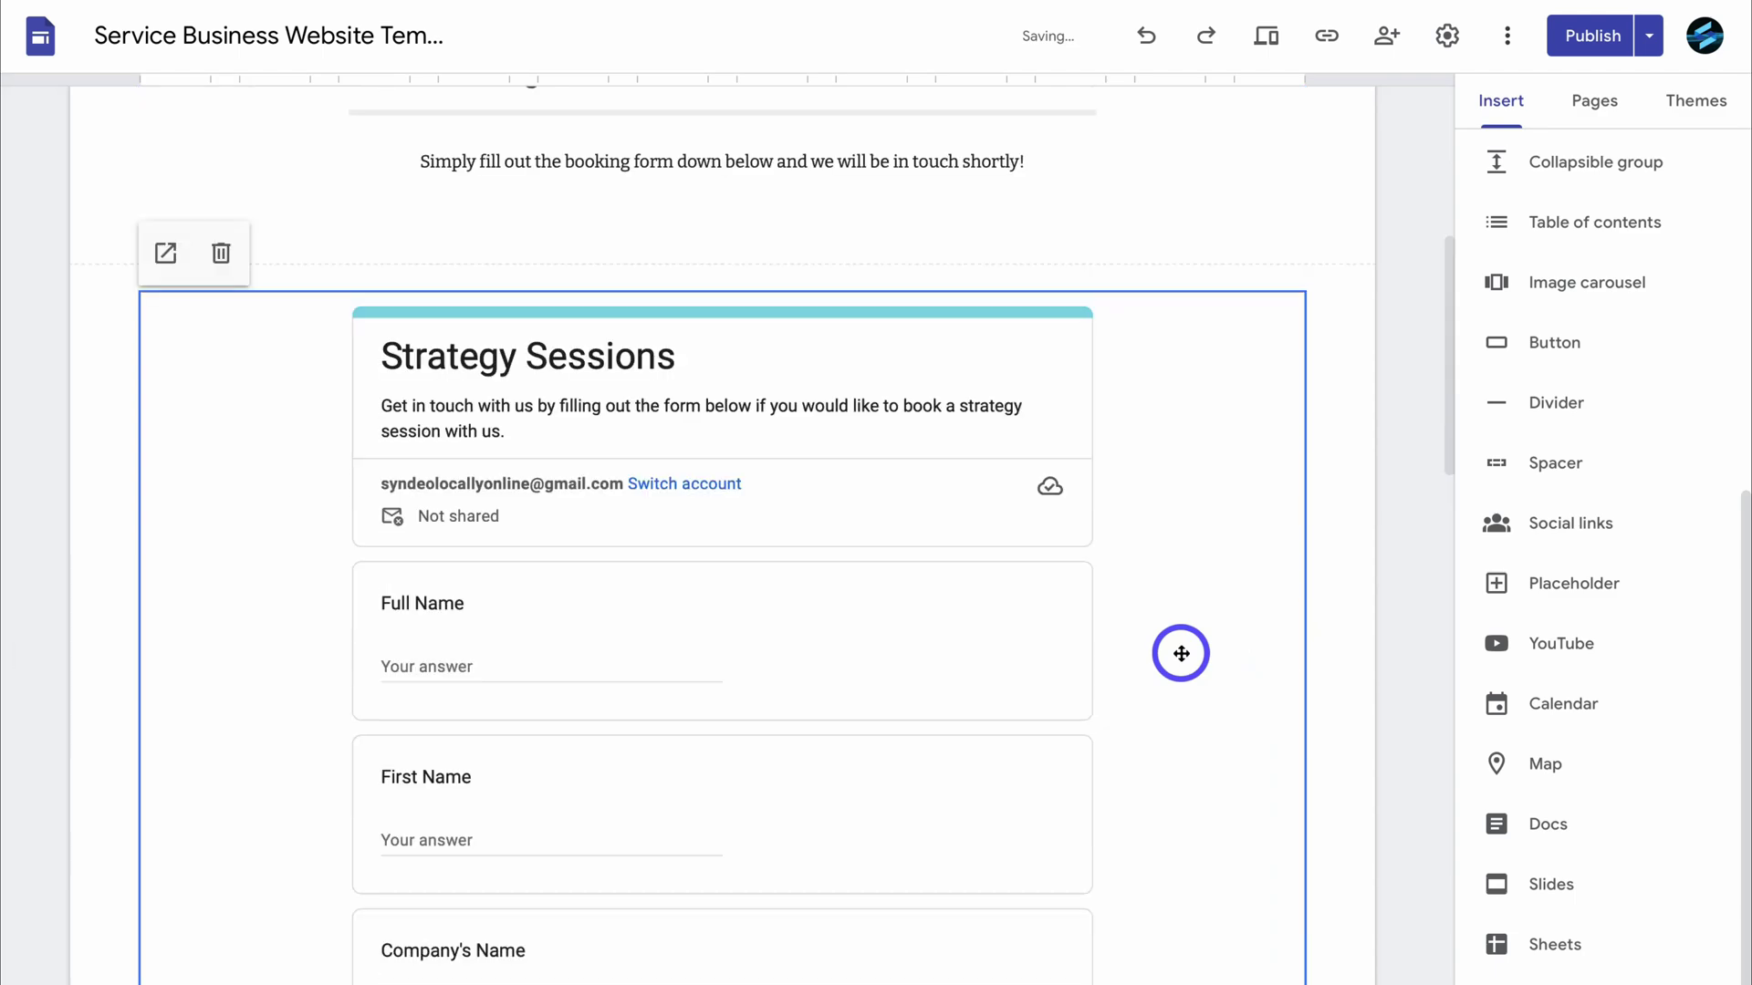
scroll(1181, 654, down, 4)
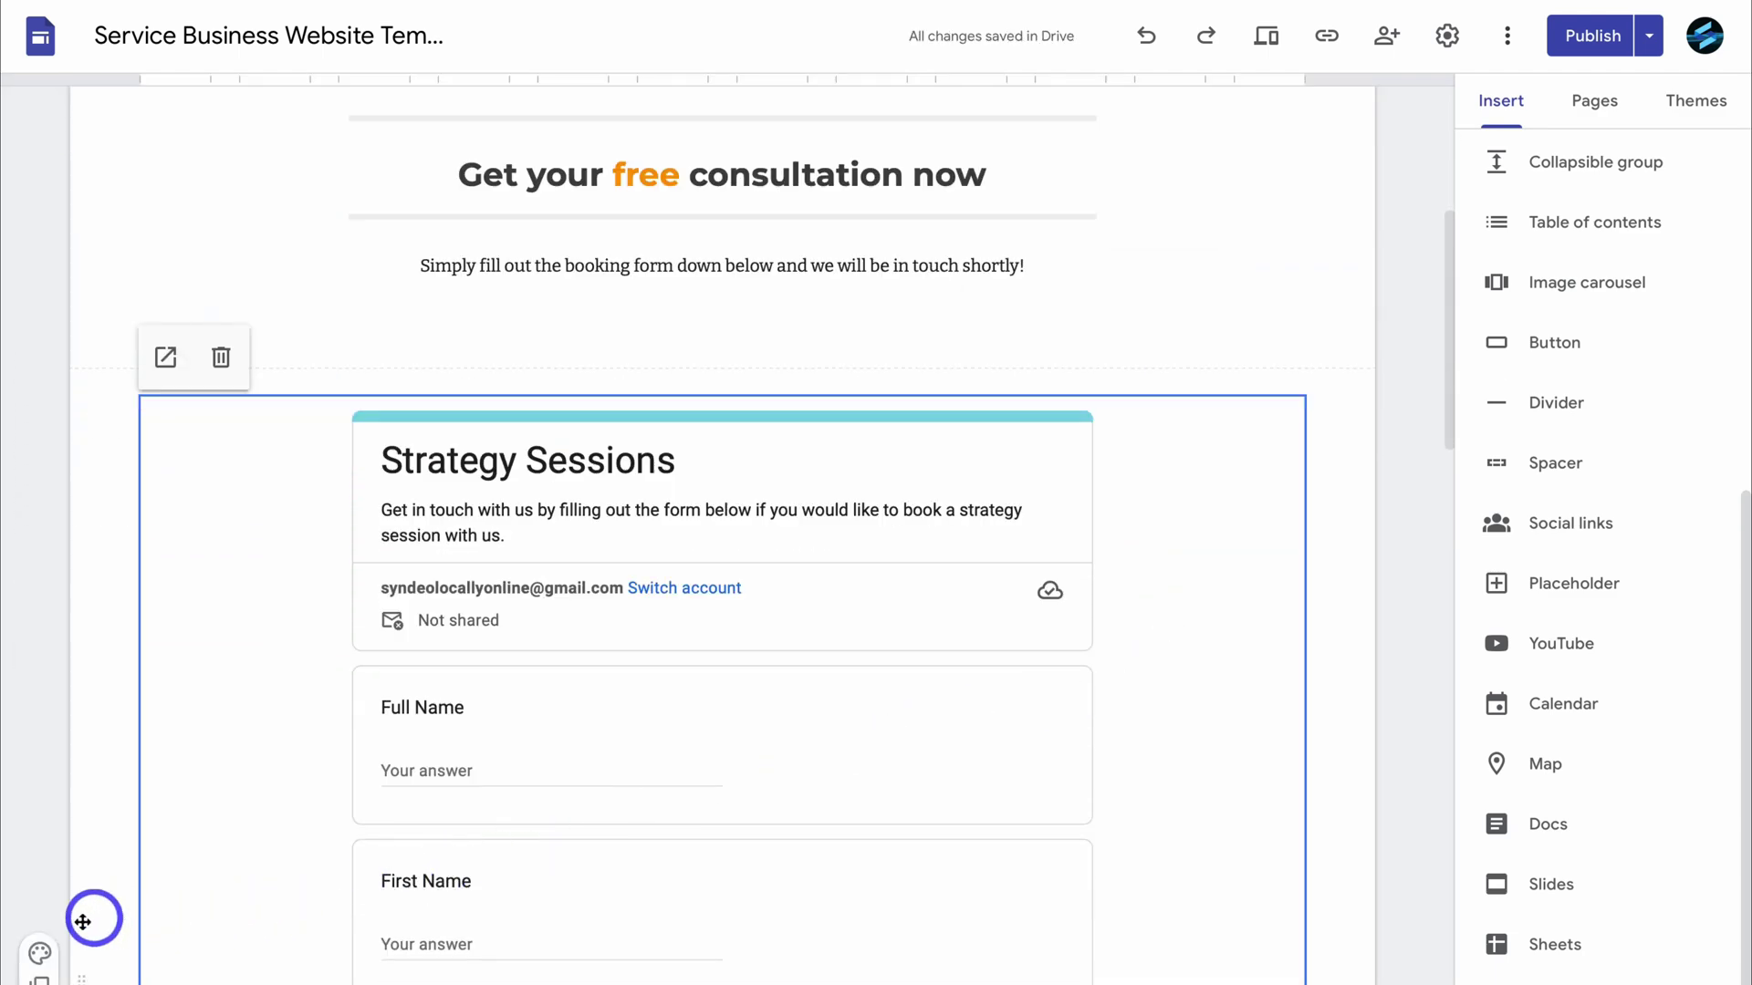
Try grey and dark section backgrounds, then settle on white Style 1
click(40, 958)
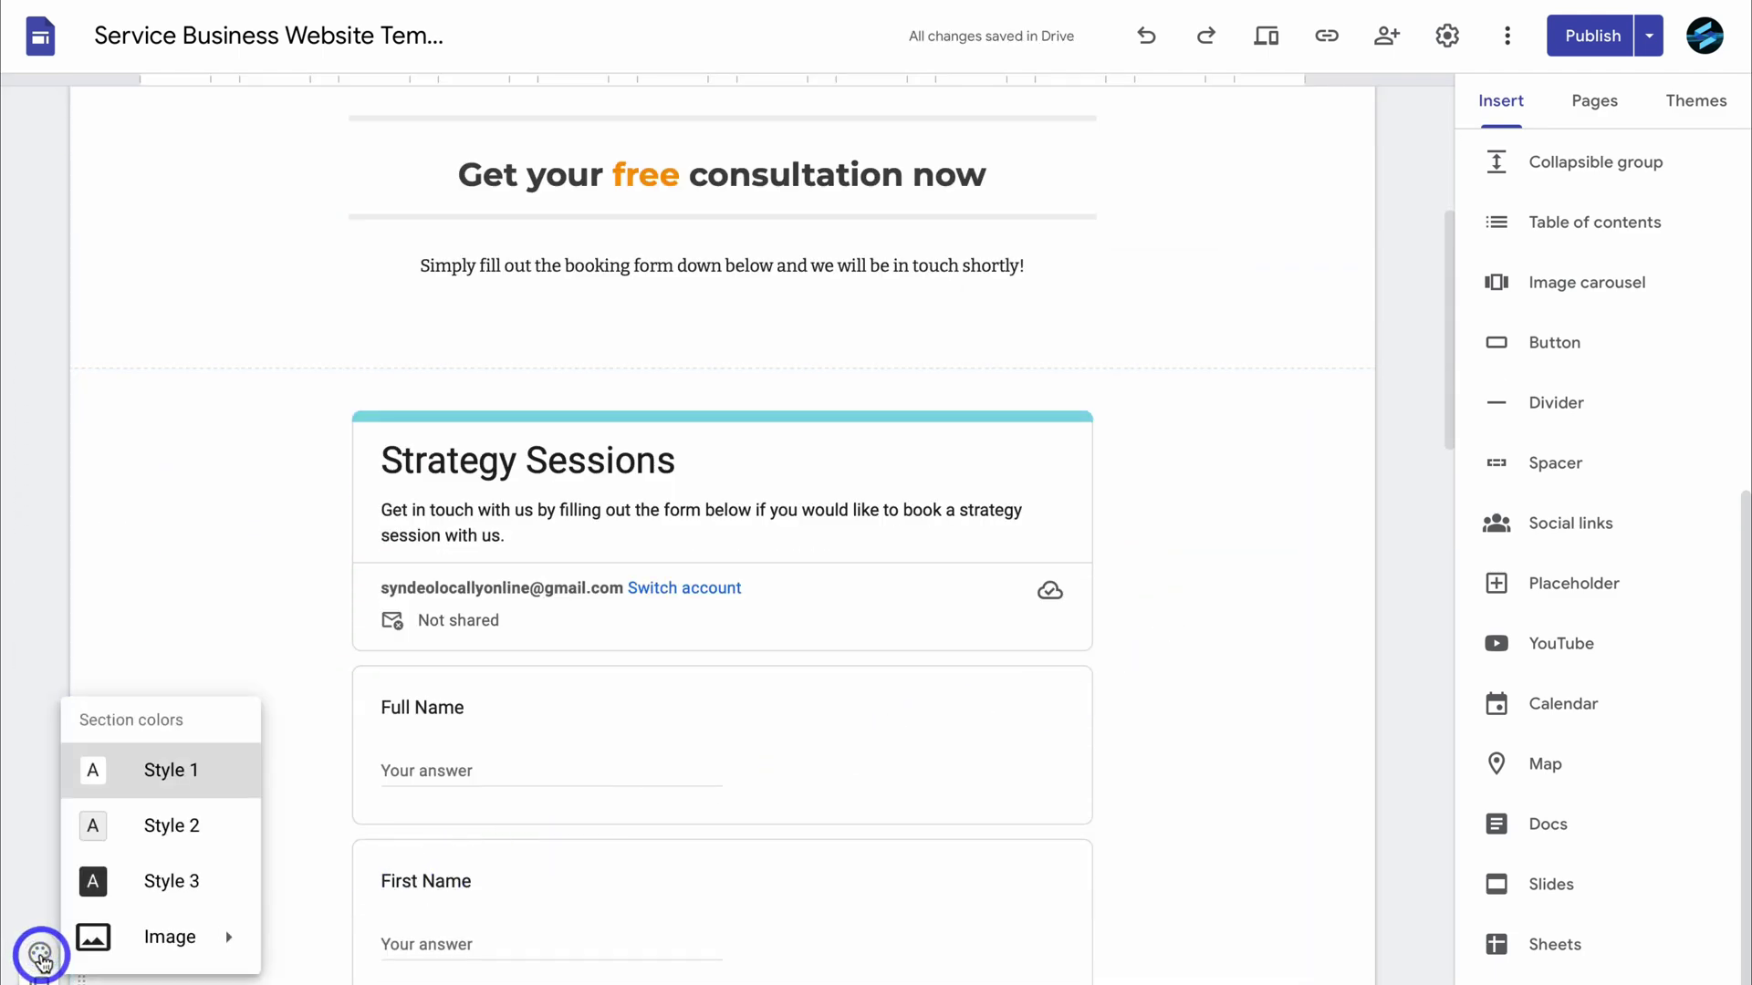
click(204, 835)
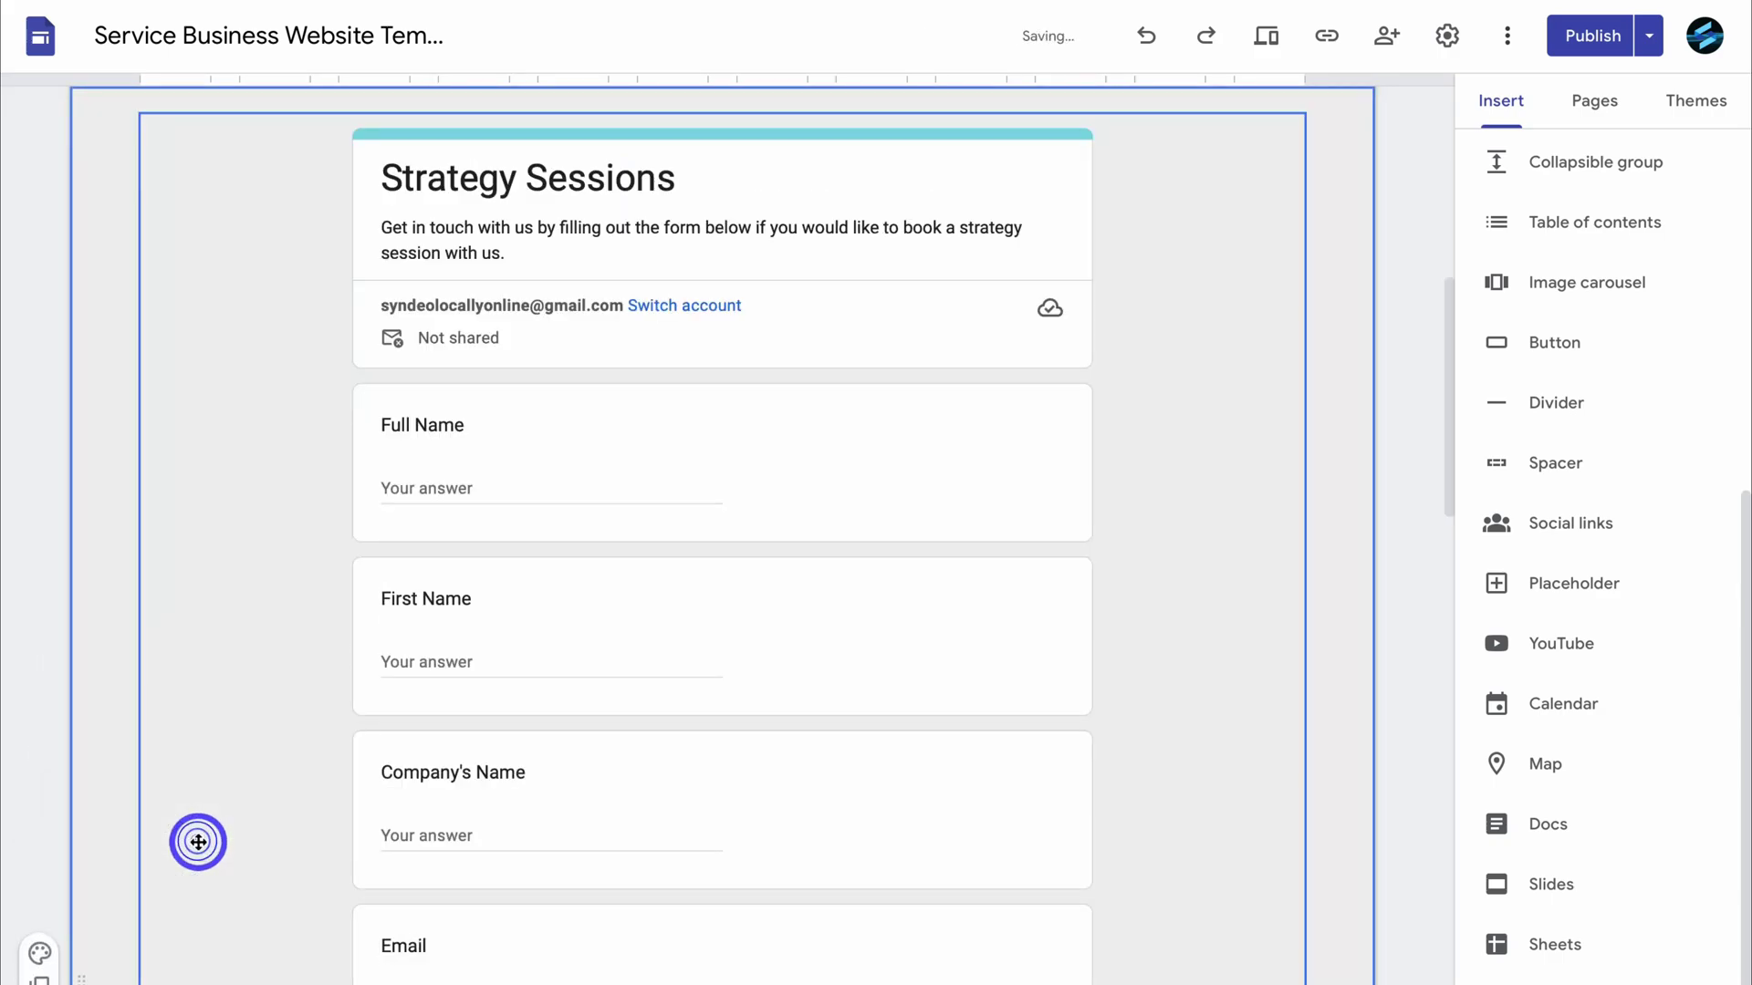
click(40, 954)
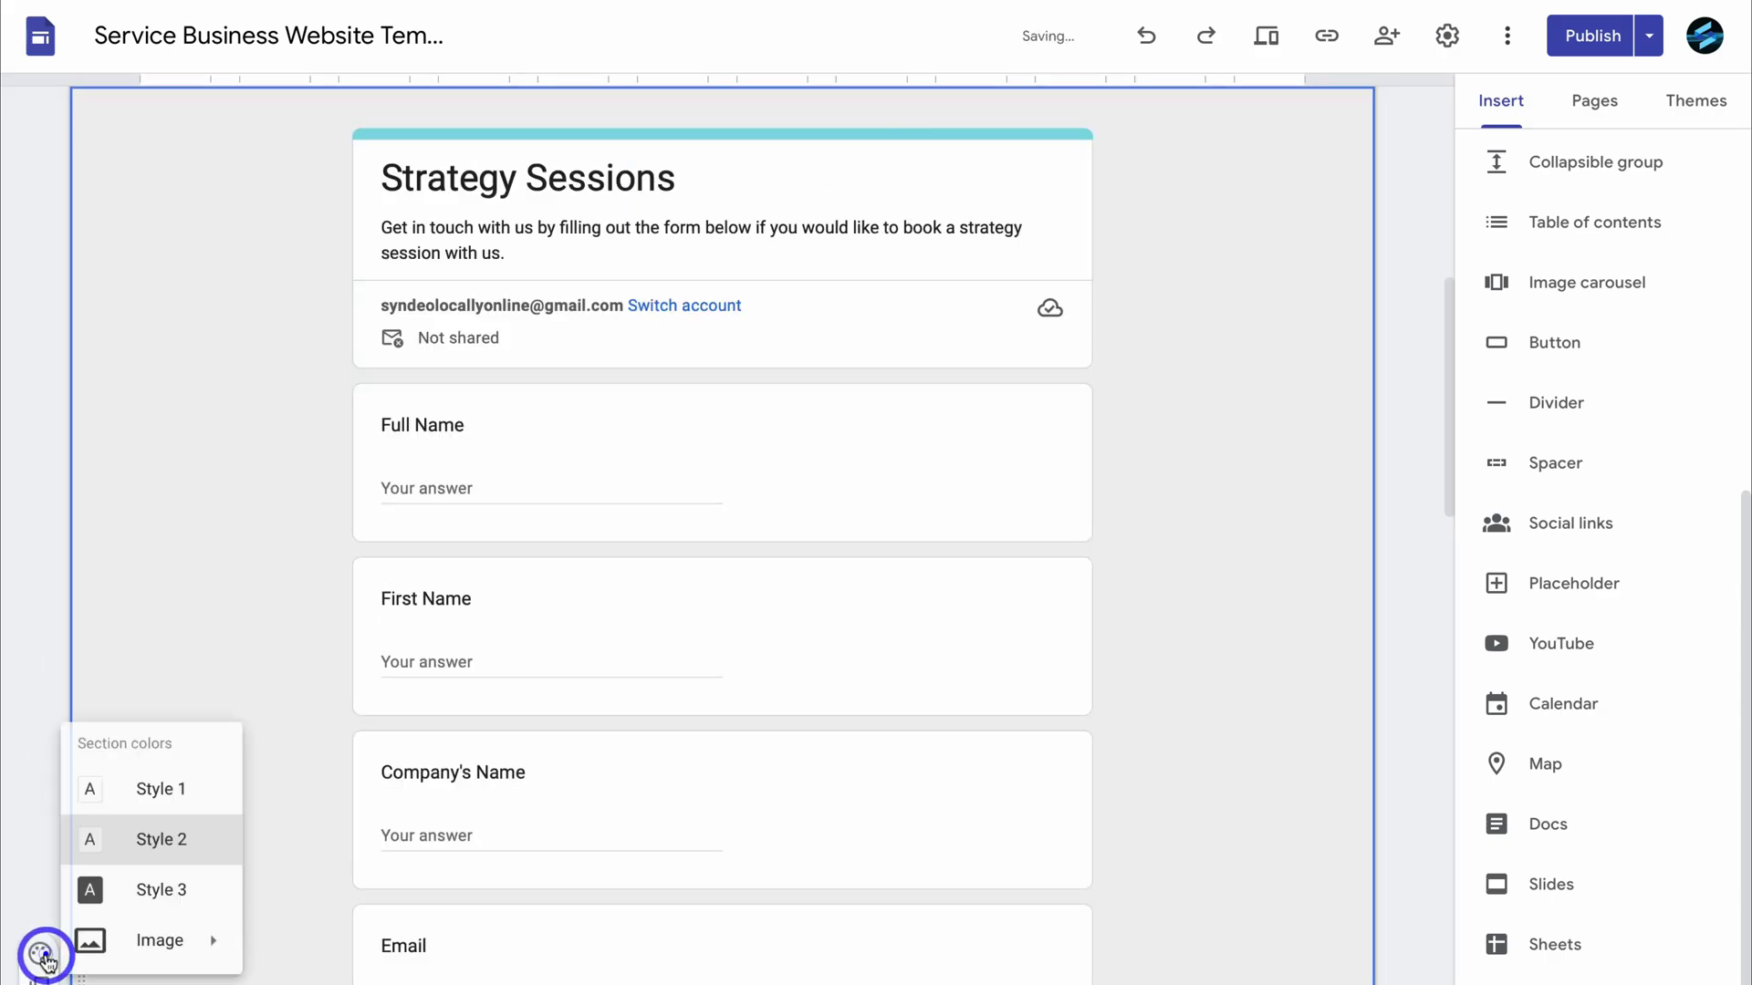
click(185, 883)
click(41, 954)
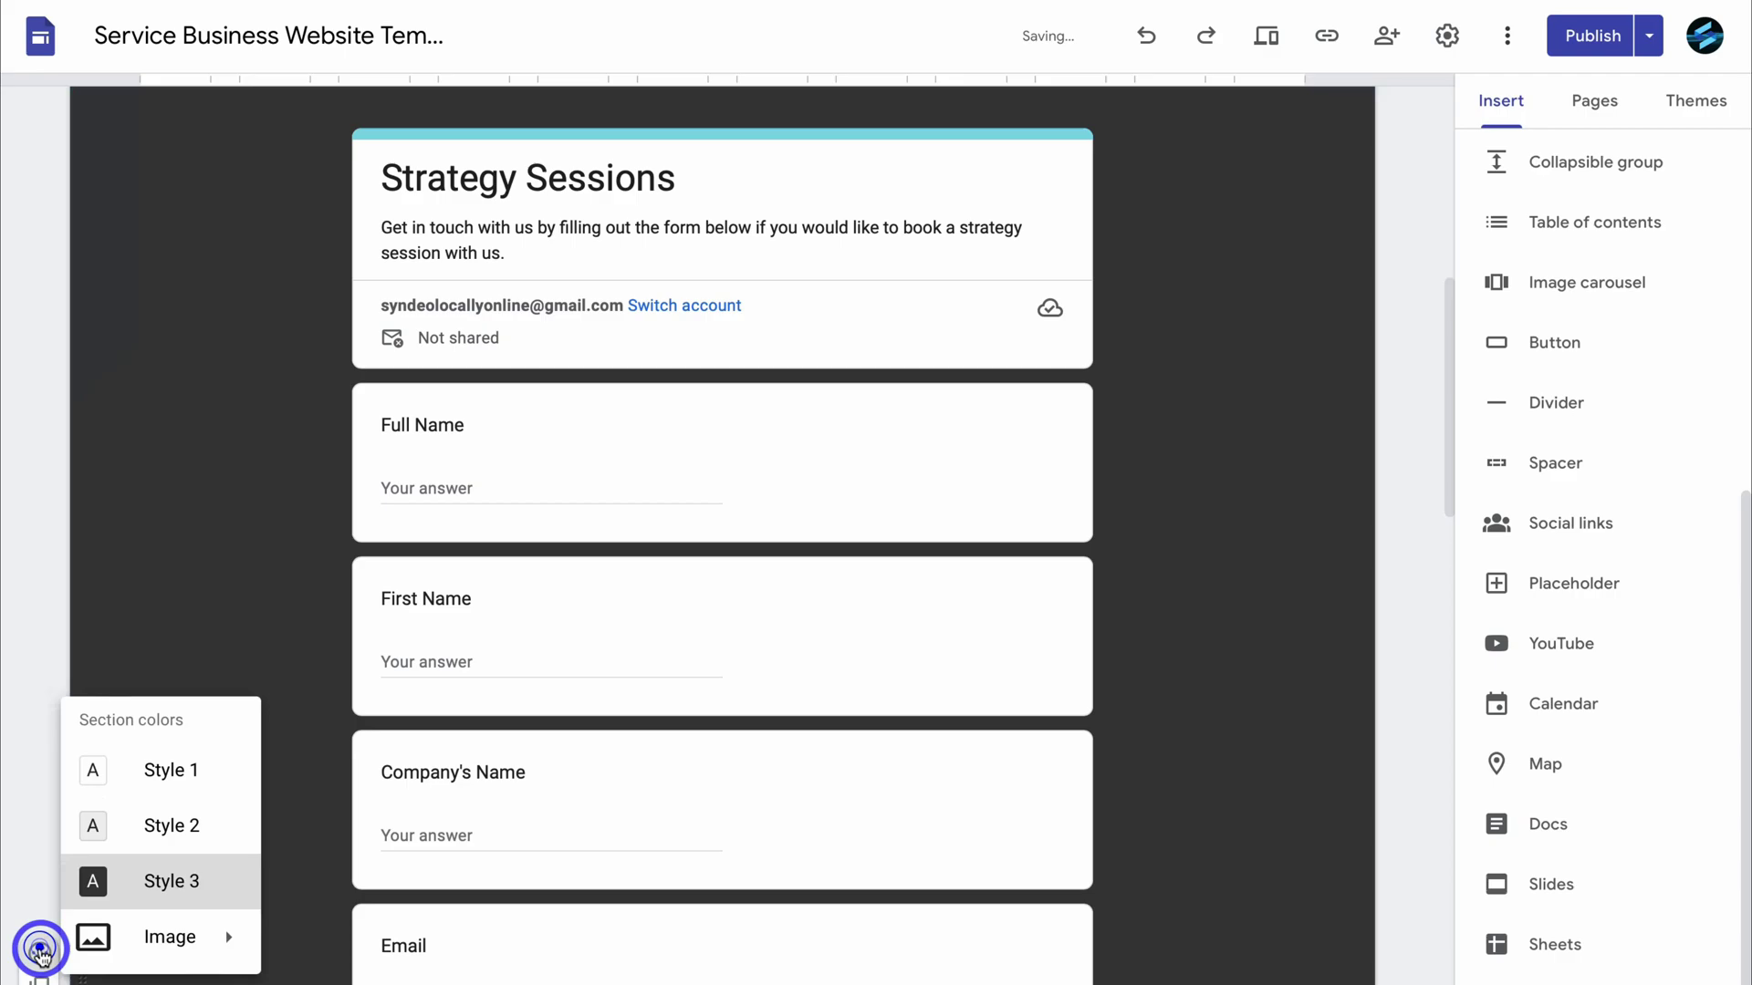
click(206, 770)
scroll(1162, 759, up, 5)
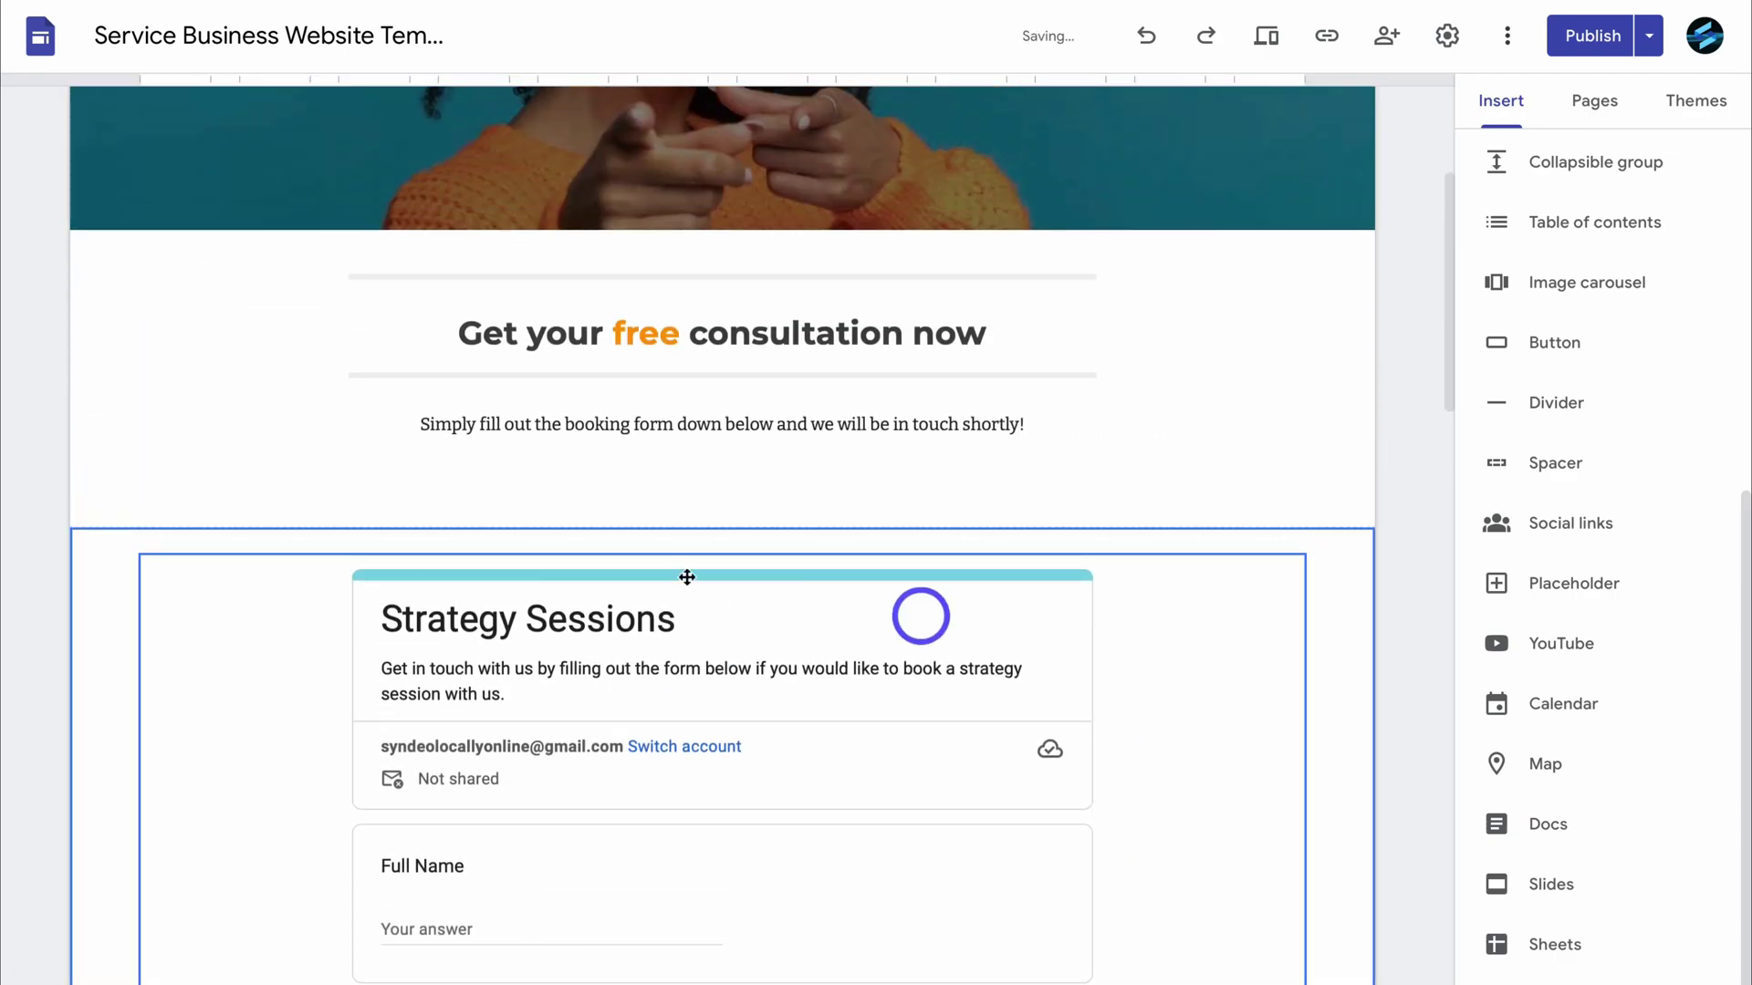
scroll(1299, 783, down, 12)
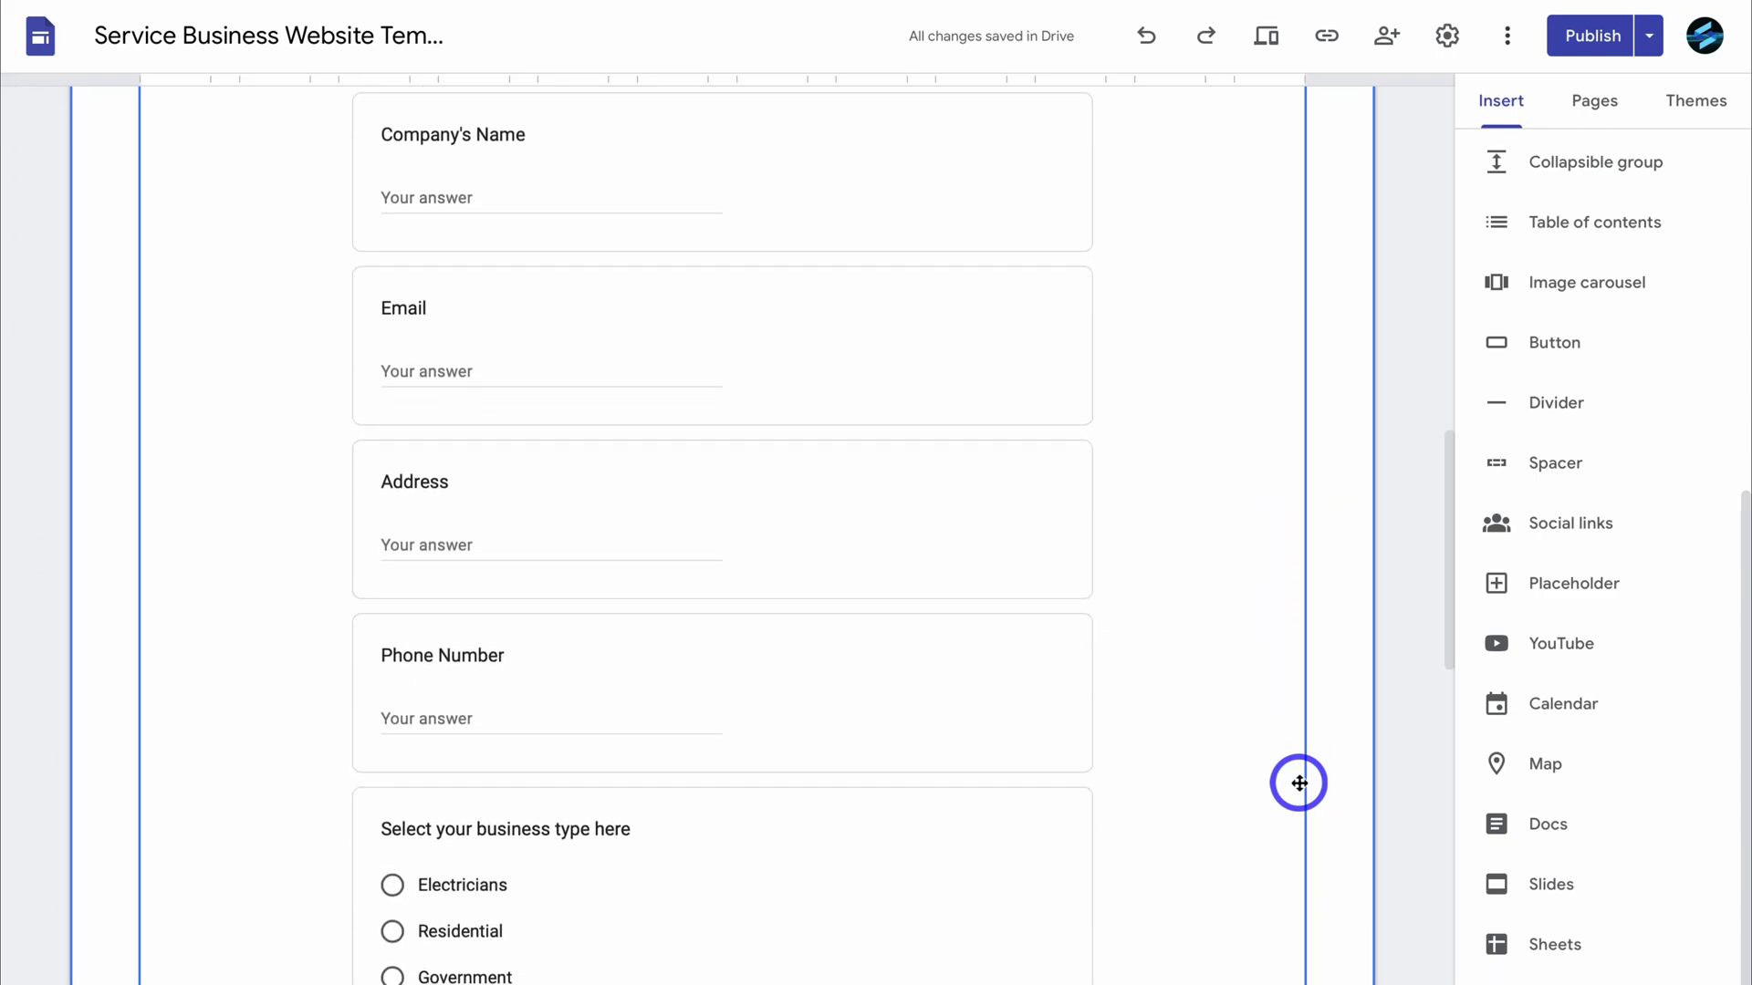
scroll(1299, 783, up, 10)
scroll(1299, 783, up, 4)
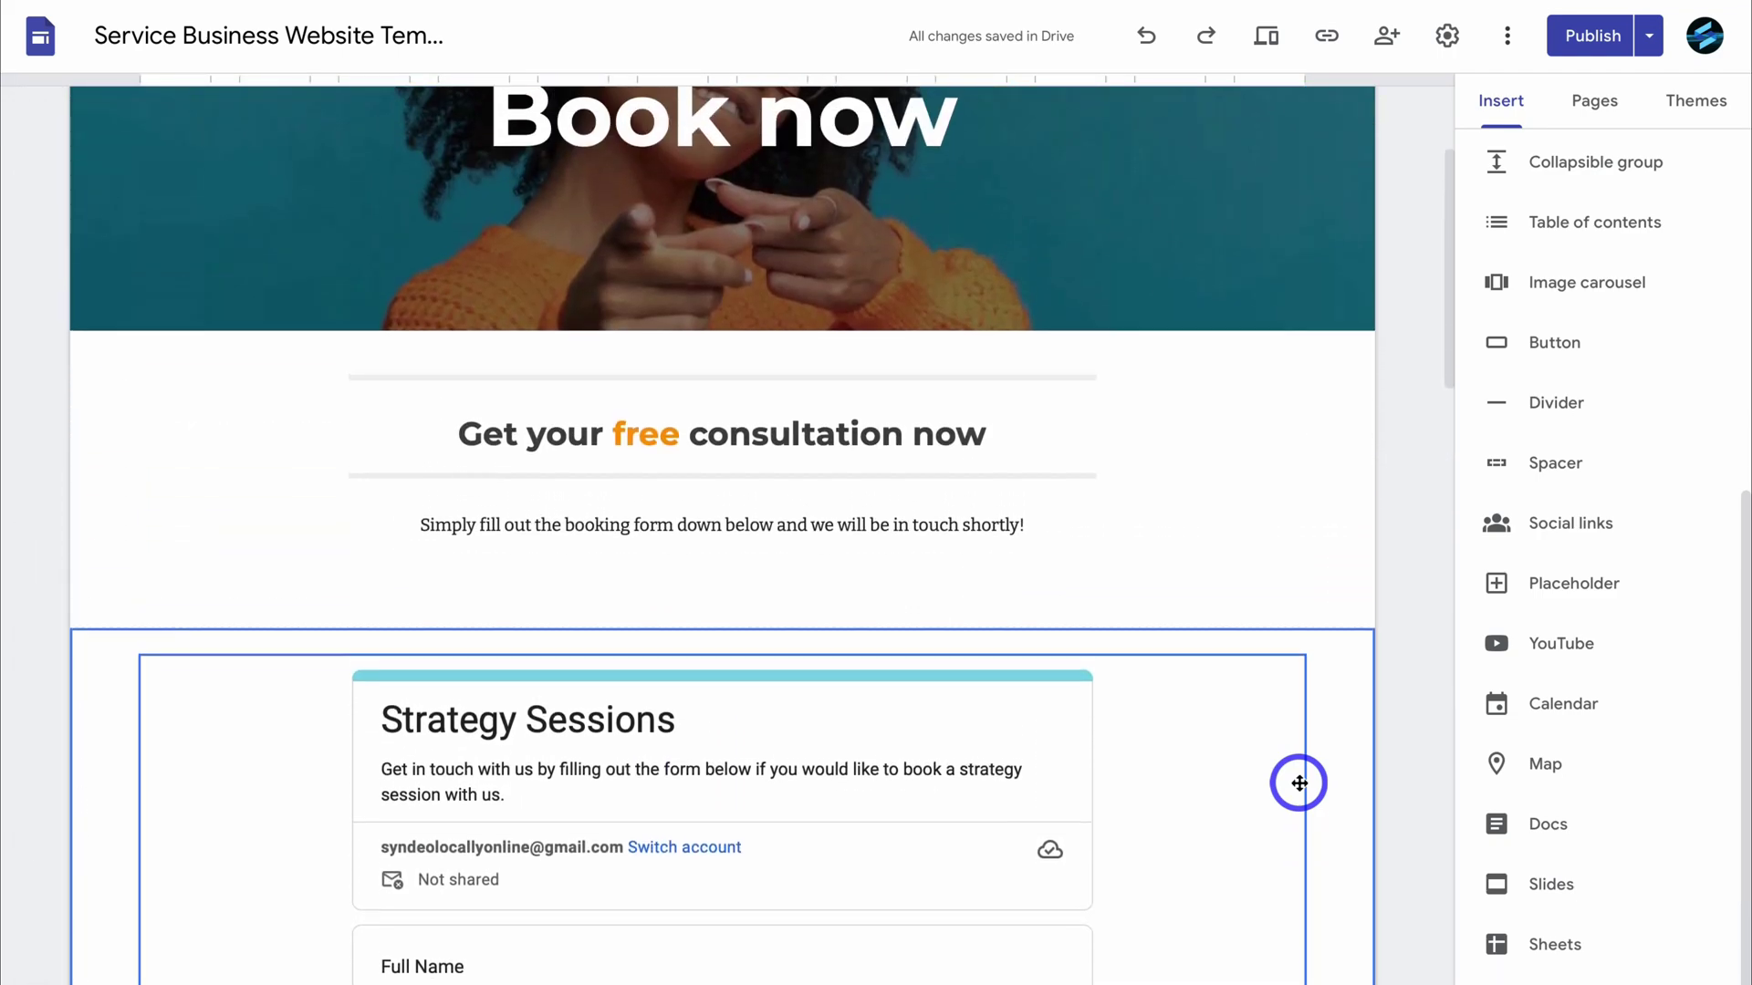
scroll(1299, 783, down, 4)
scroll(1299, 783, down, 2)
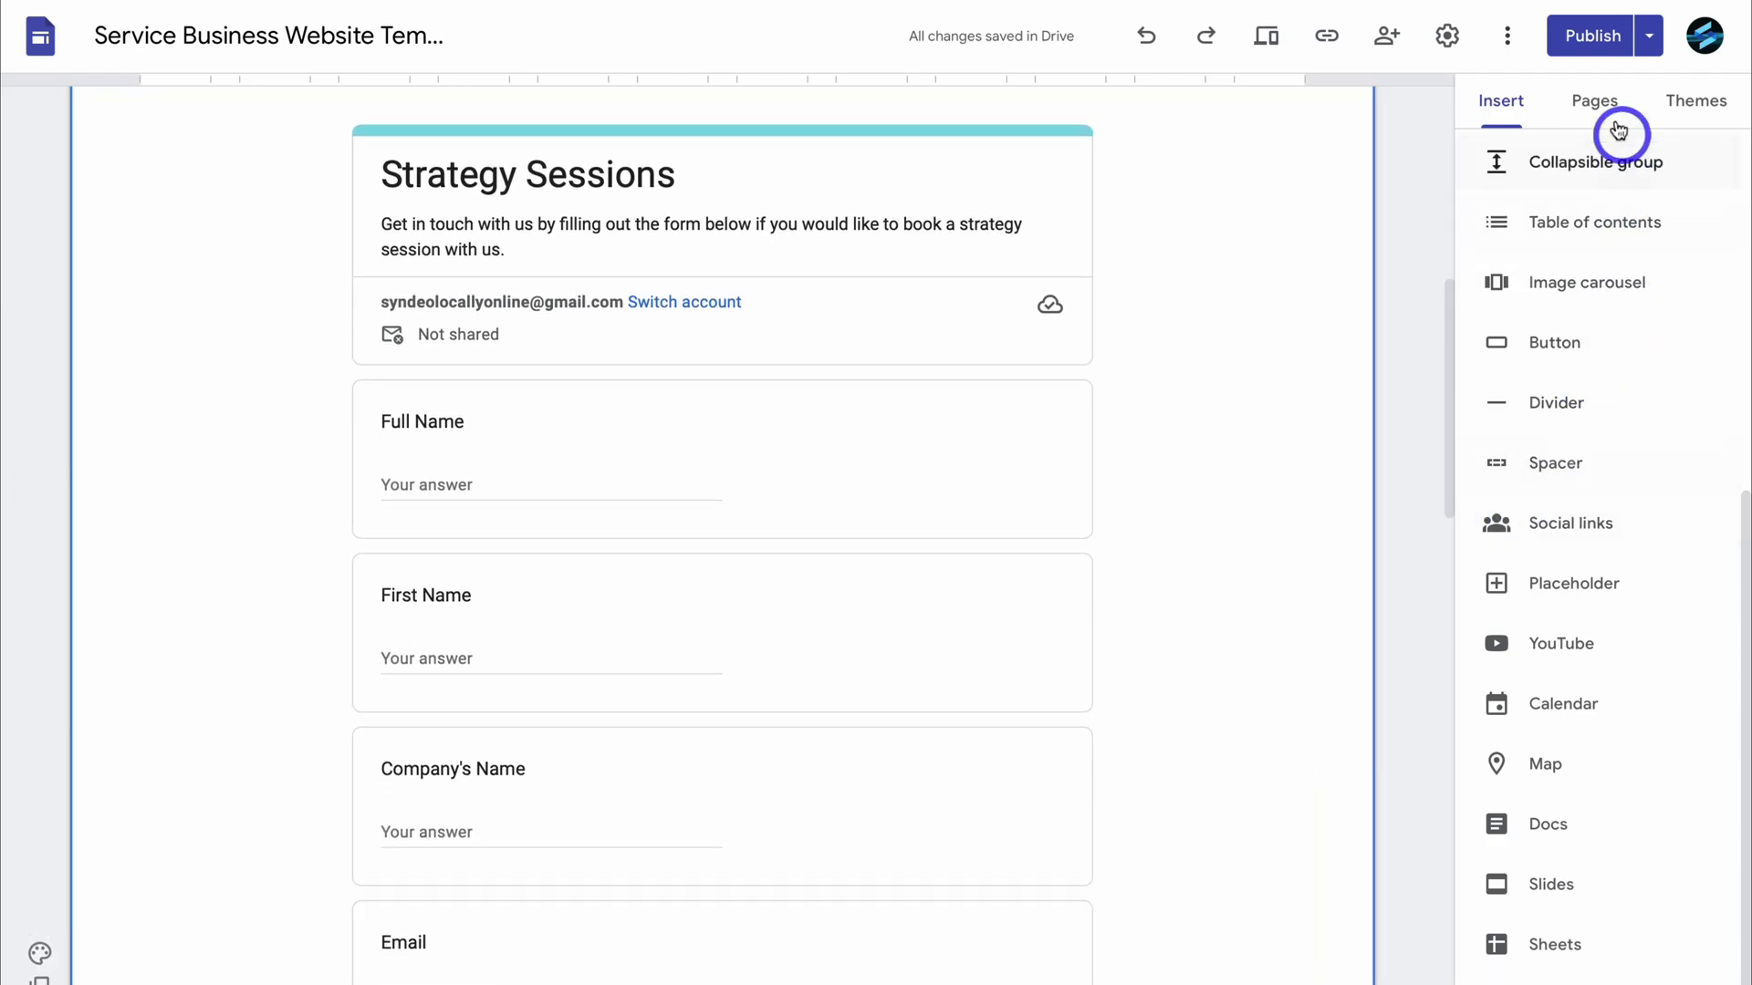
Publish the site, then submit a test booking through the live Strategy Sessions form
click(1582, 38)
click(1669, 41)
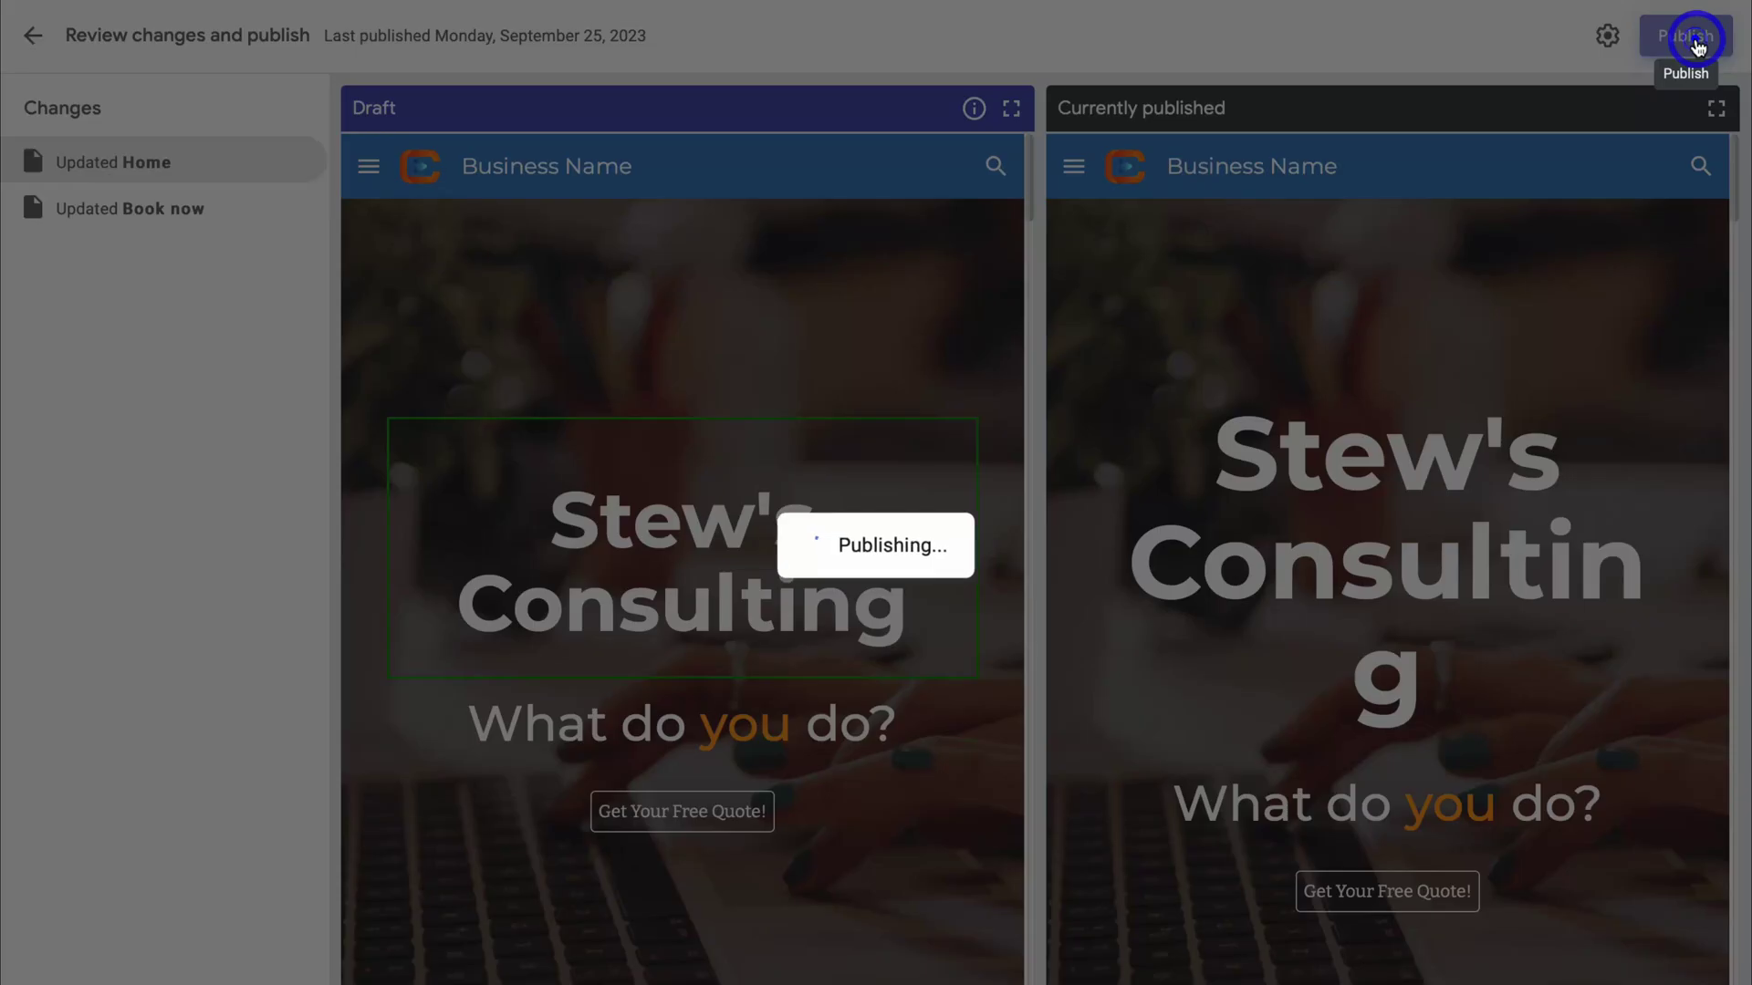
click(1263, 41)
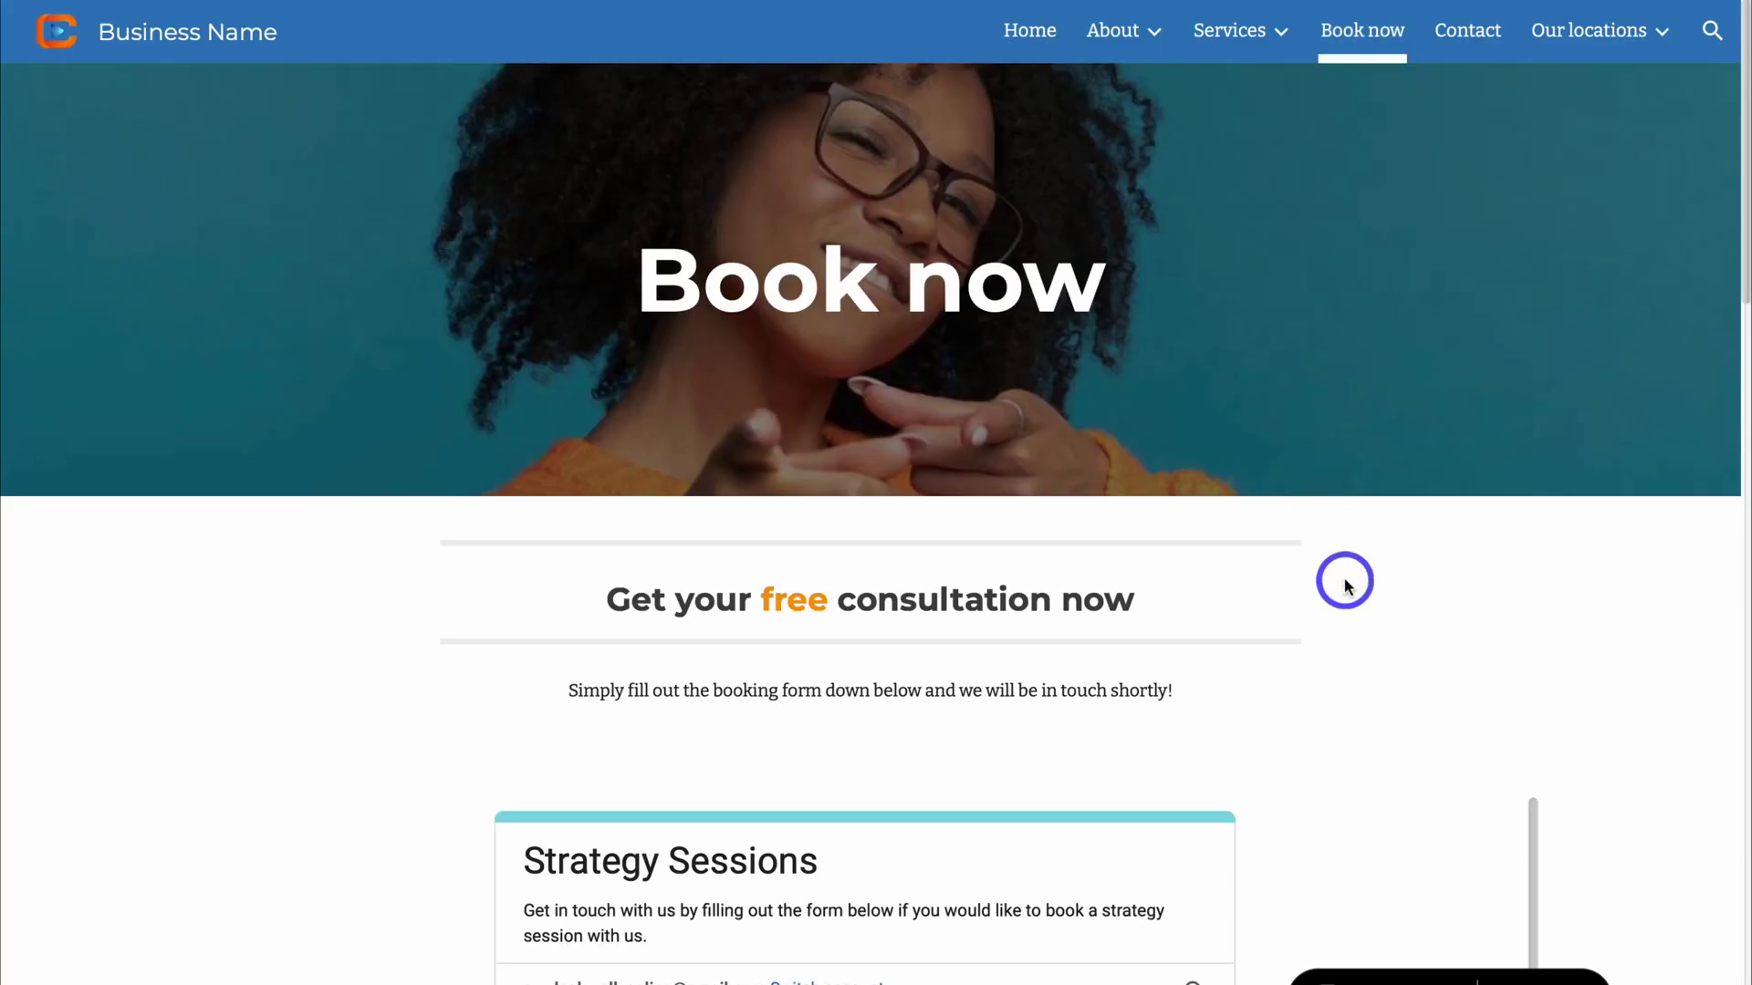
scroll(1344, 580, down, 5)
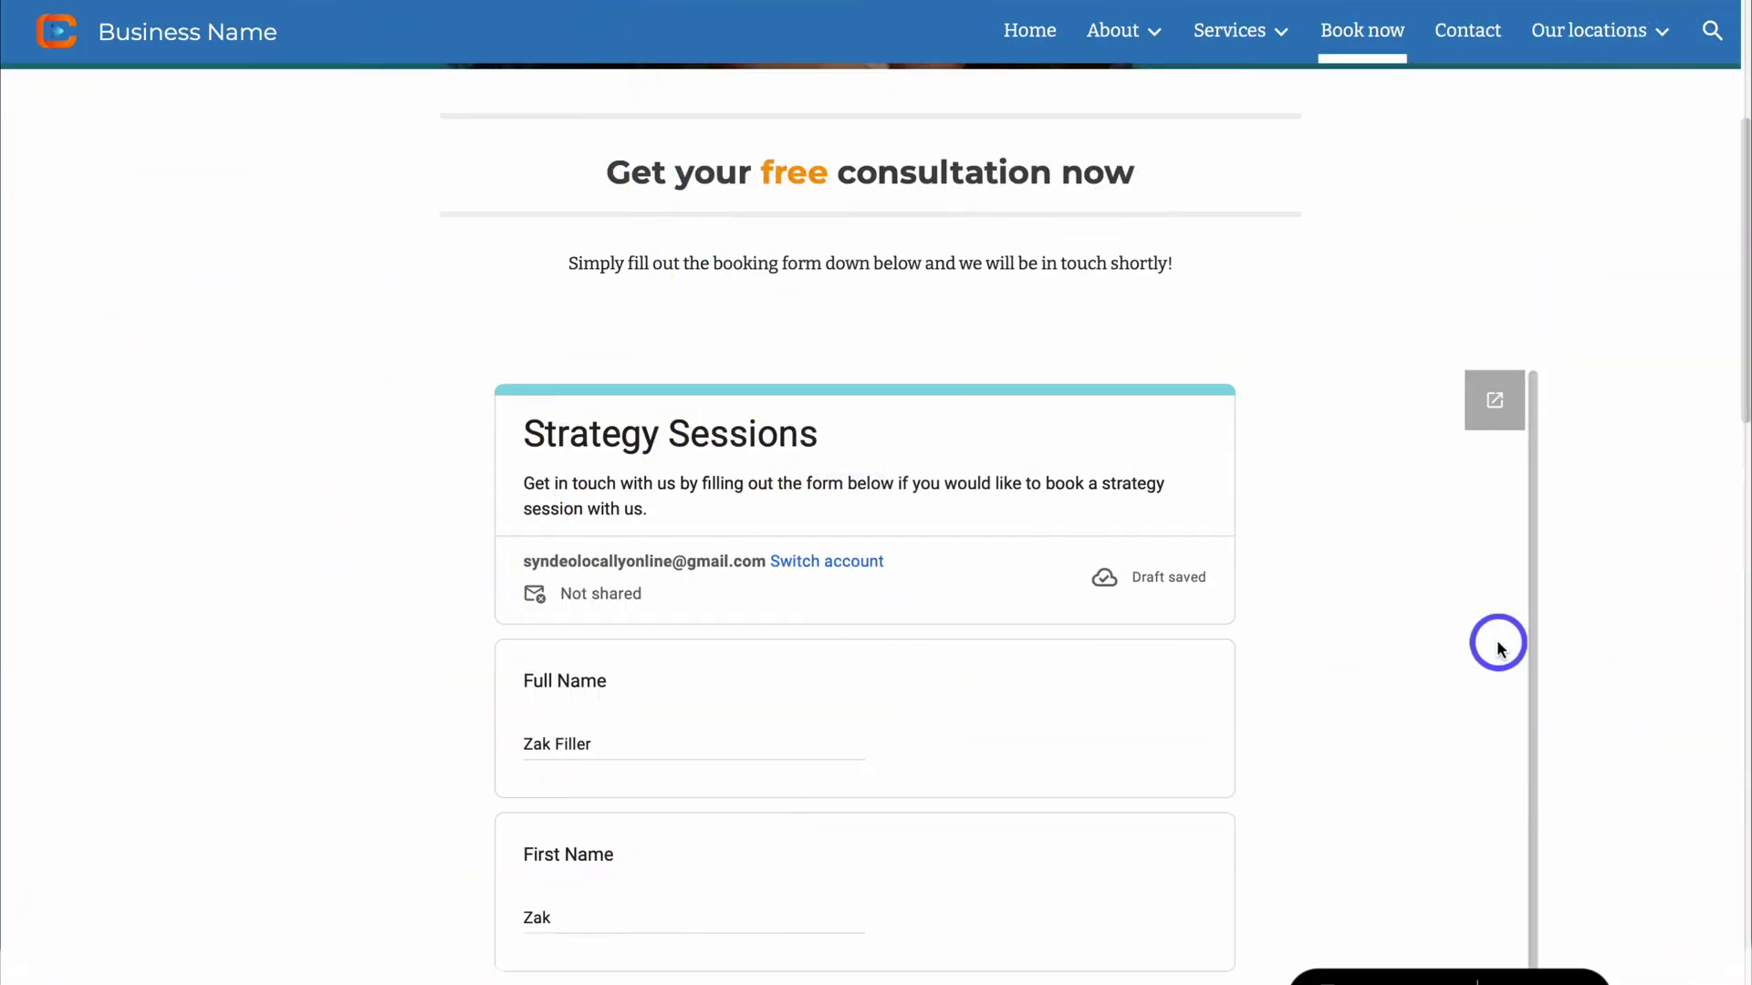
scroll(1497, 641, down, 3)
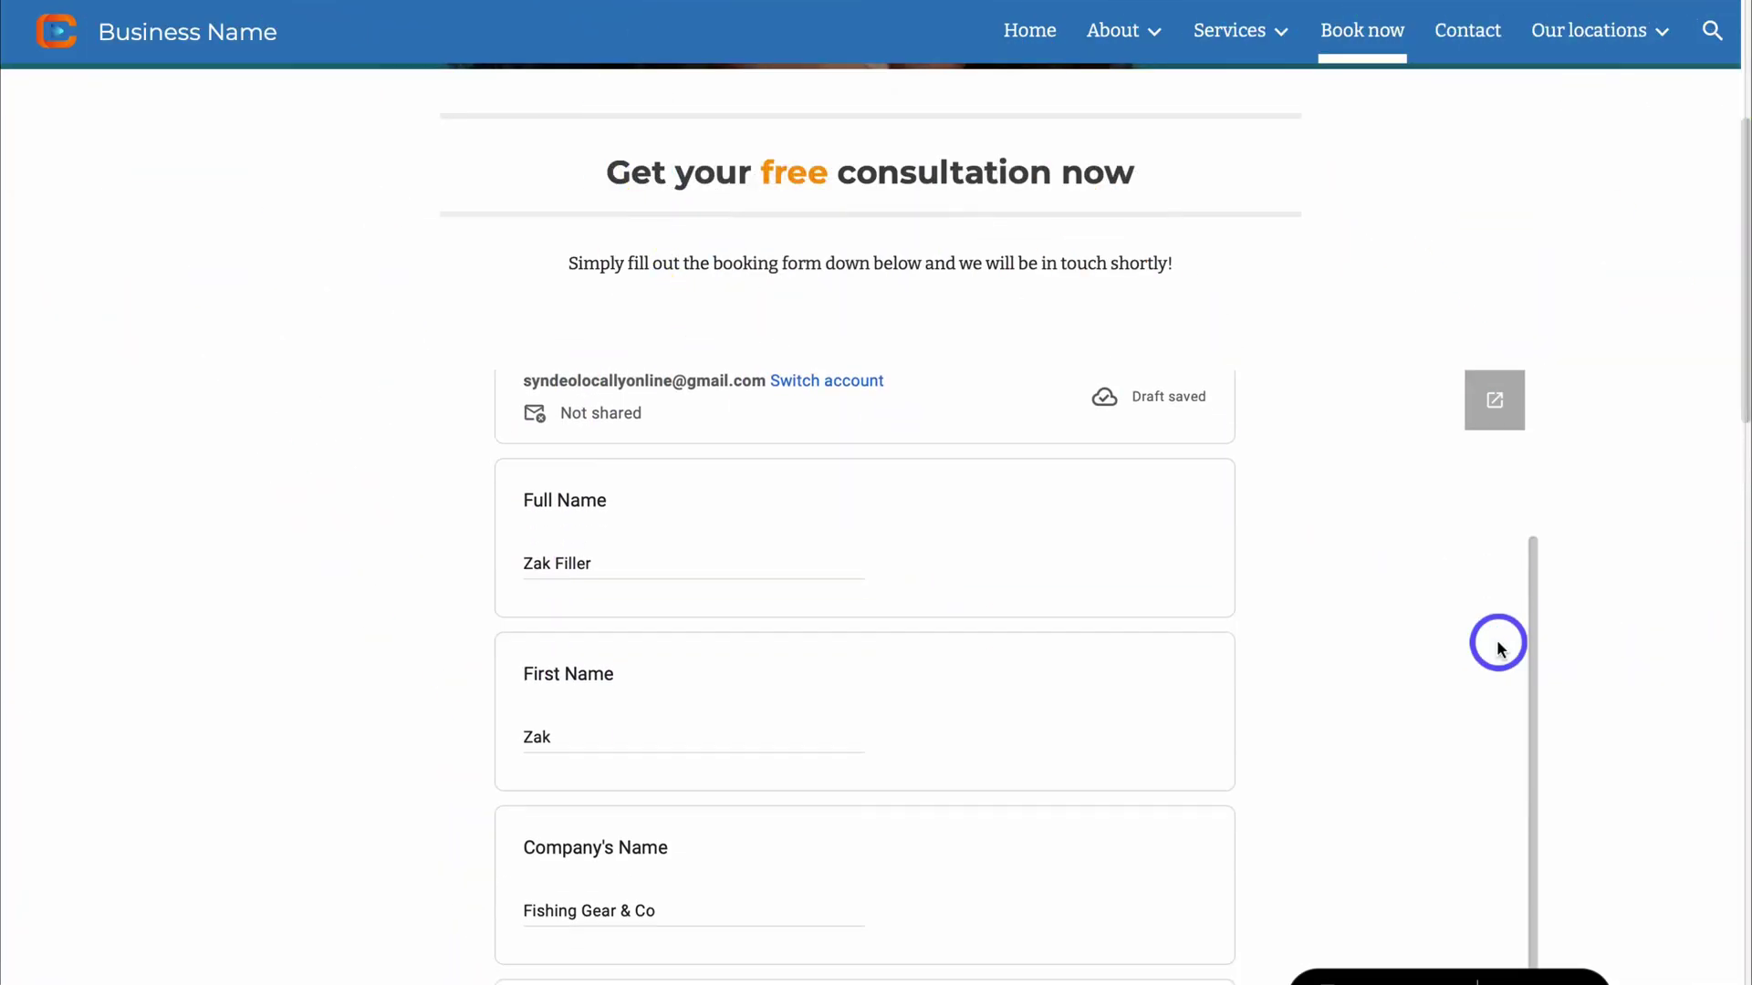
scroll(1497, 642, down, 10)
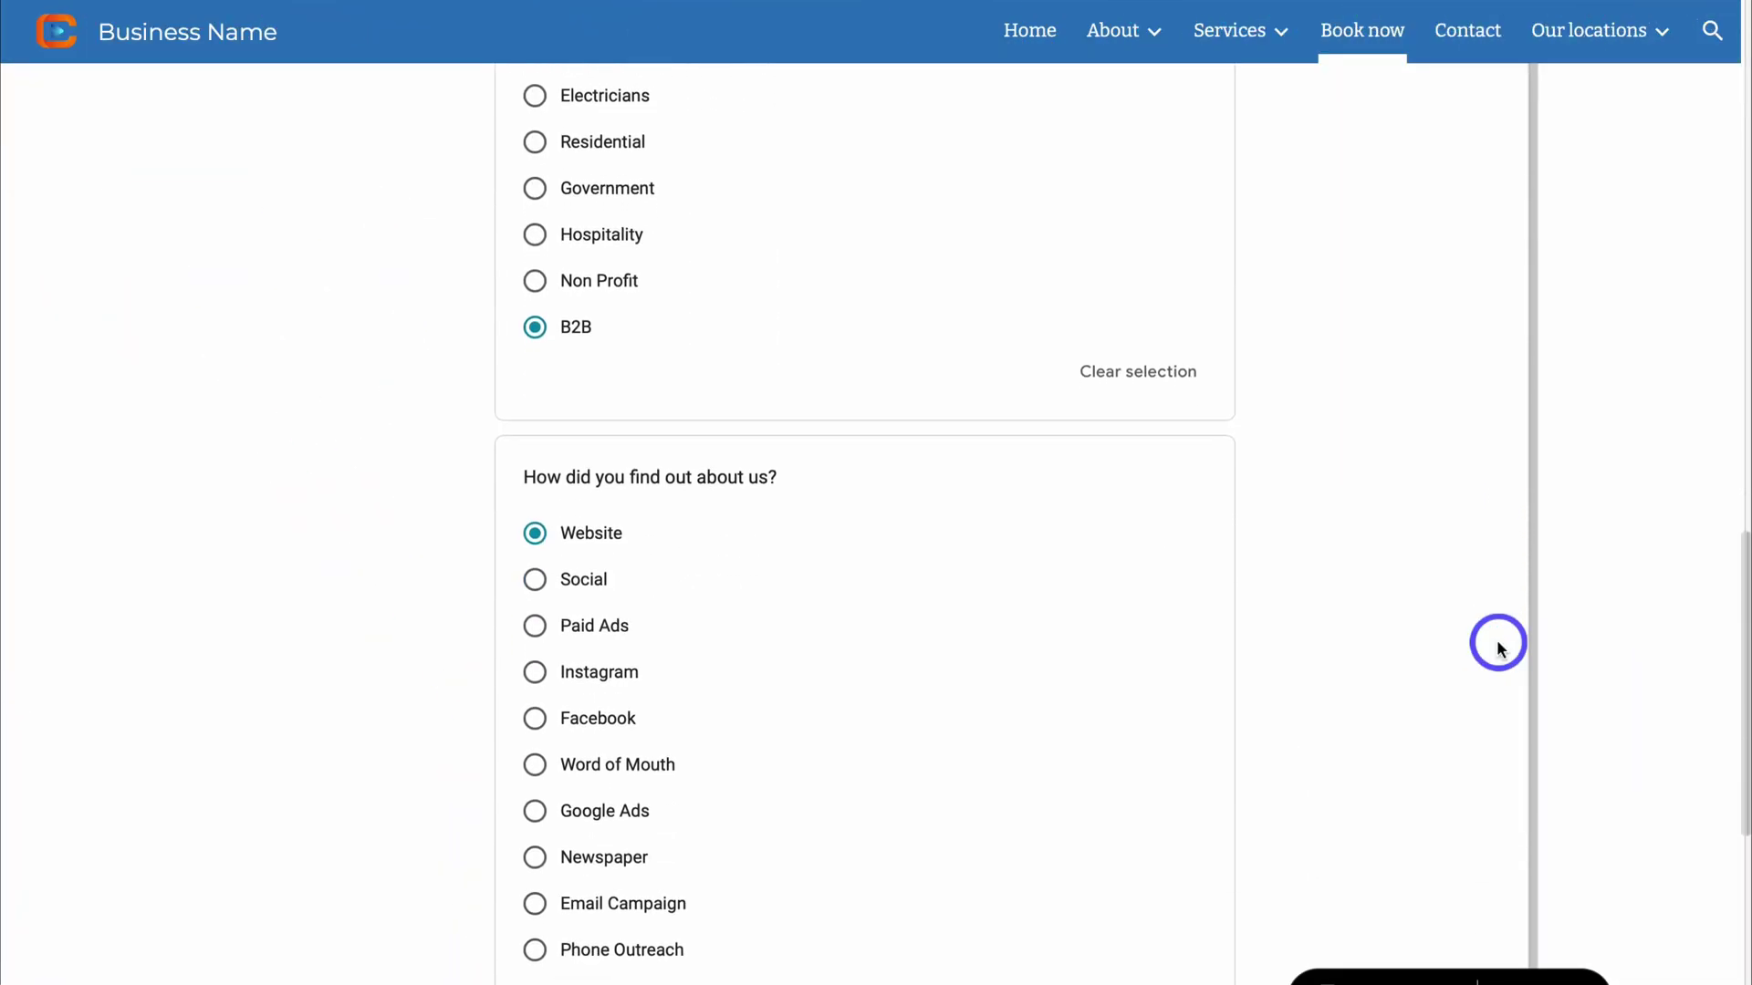
click(581, 824)
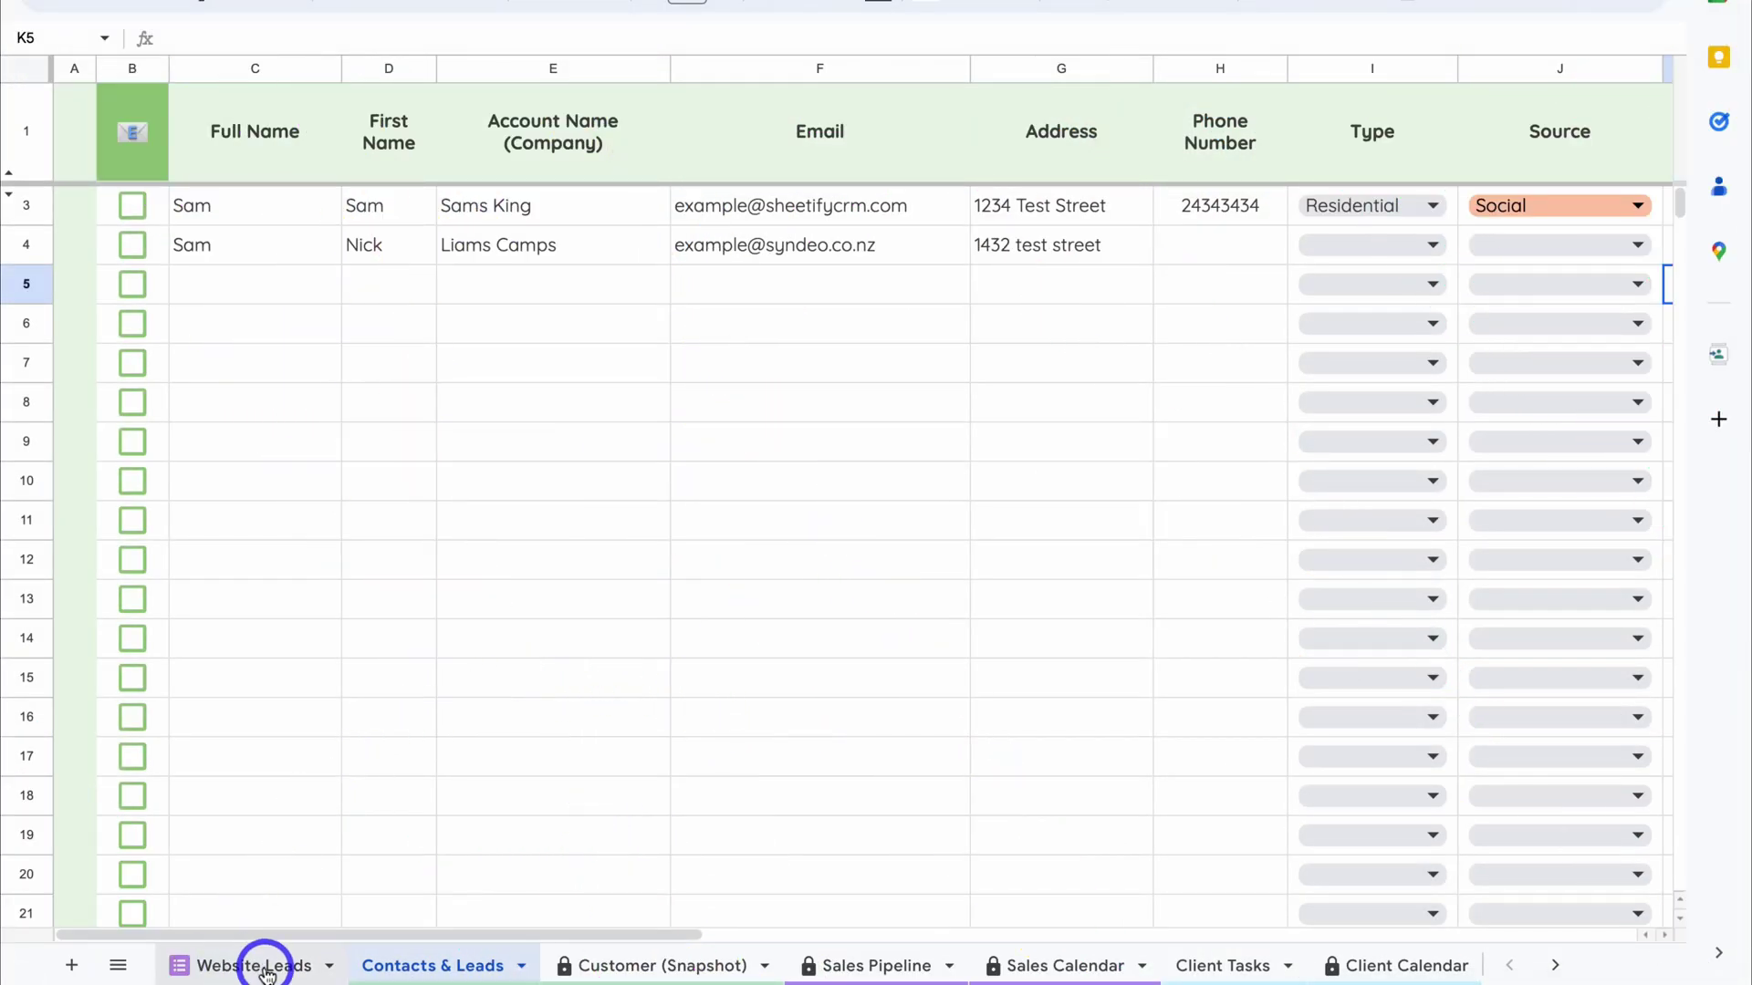
Copy the submitted response B2:I2 from Website Leads, then move to the Contacts & Leads sheet
click(266, 969)
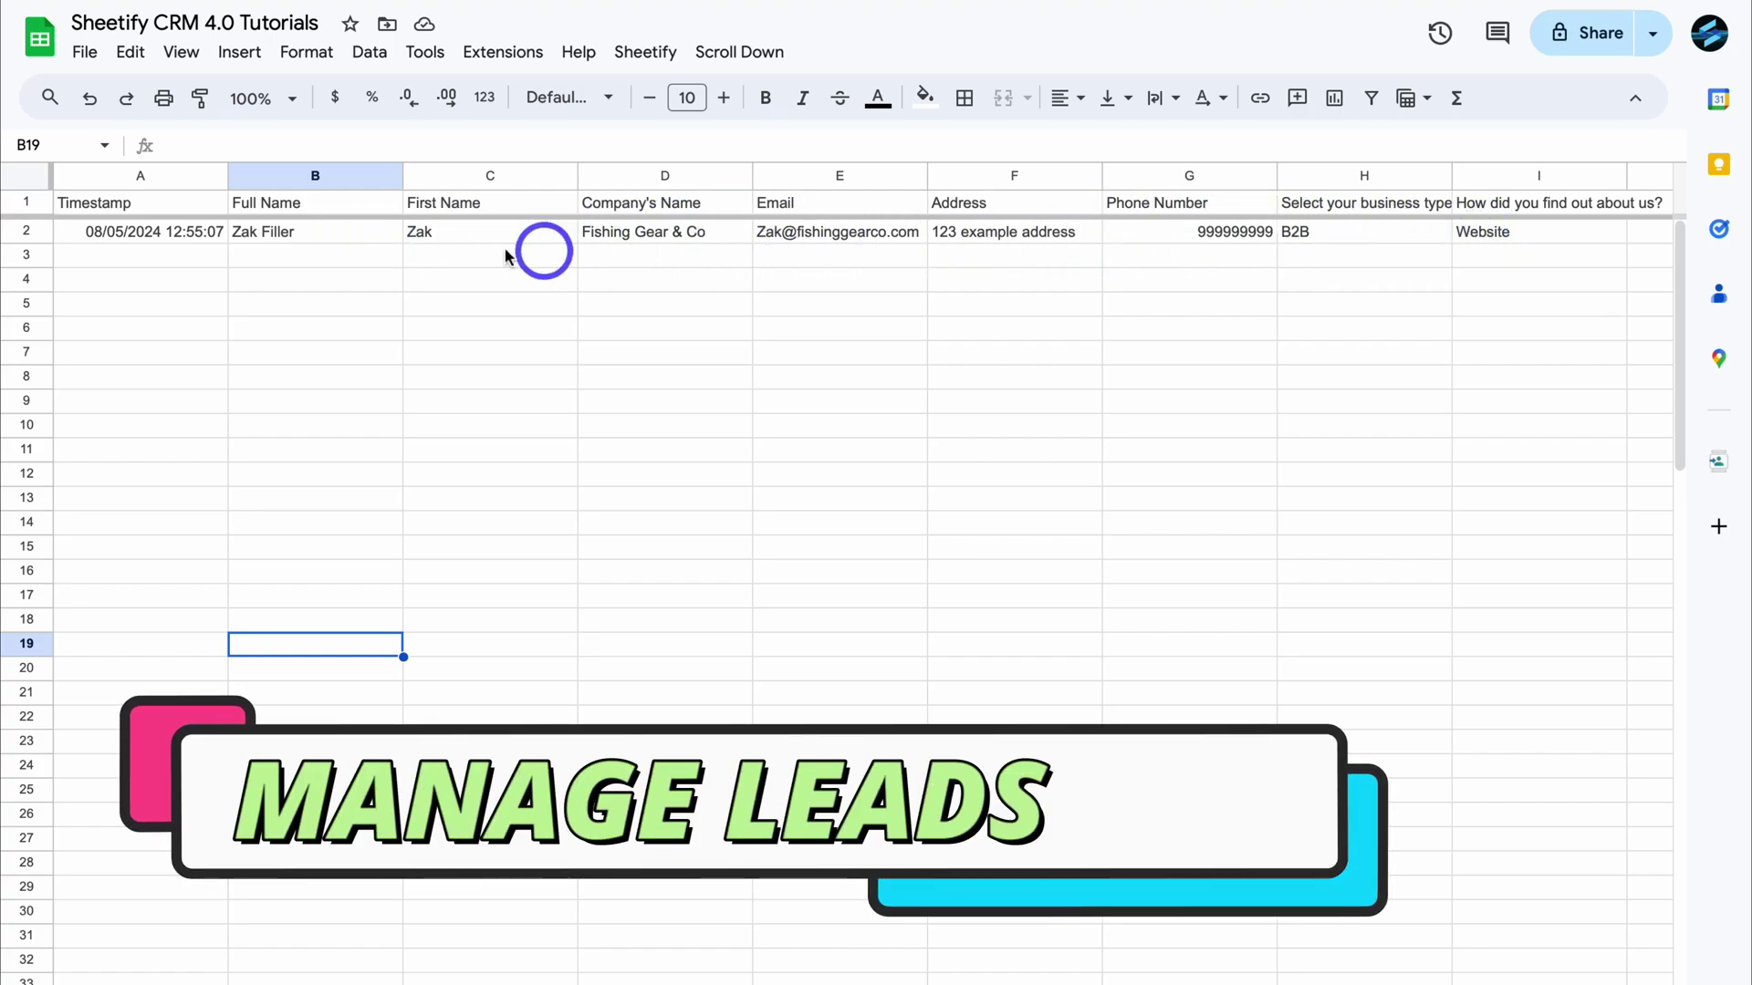
drag(313, 239, 1535, 239)
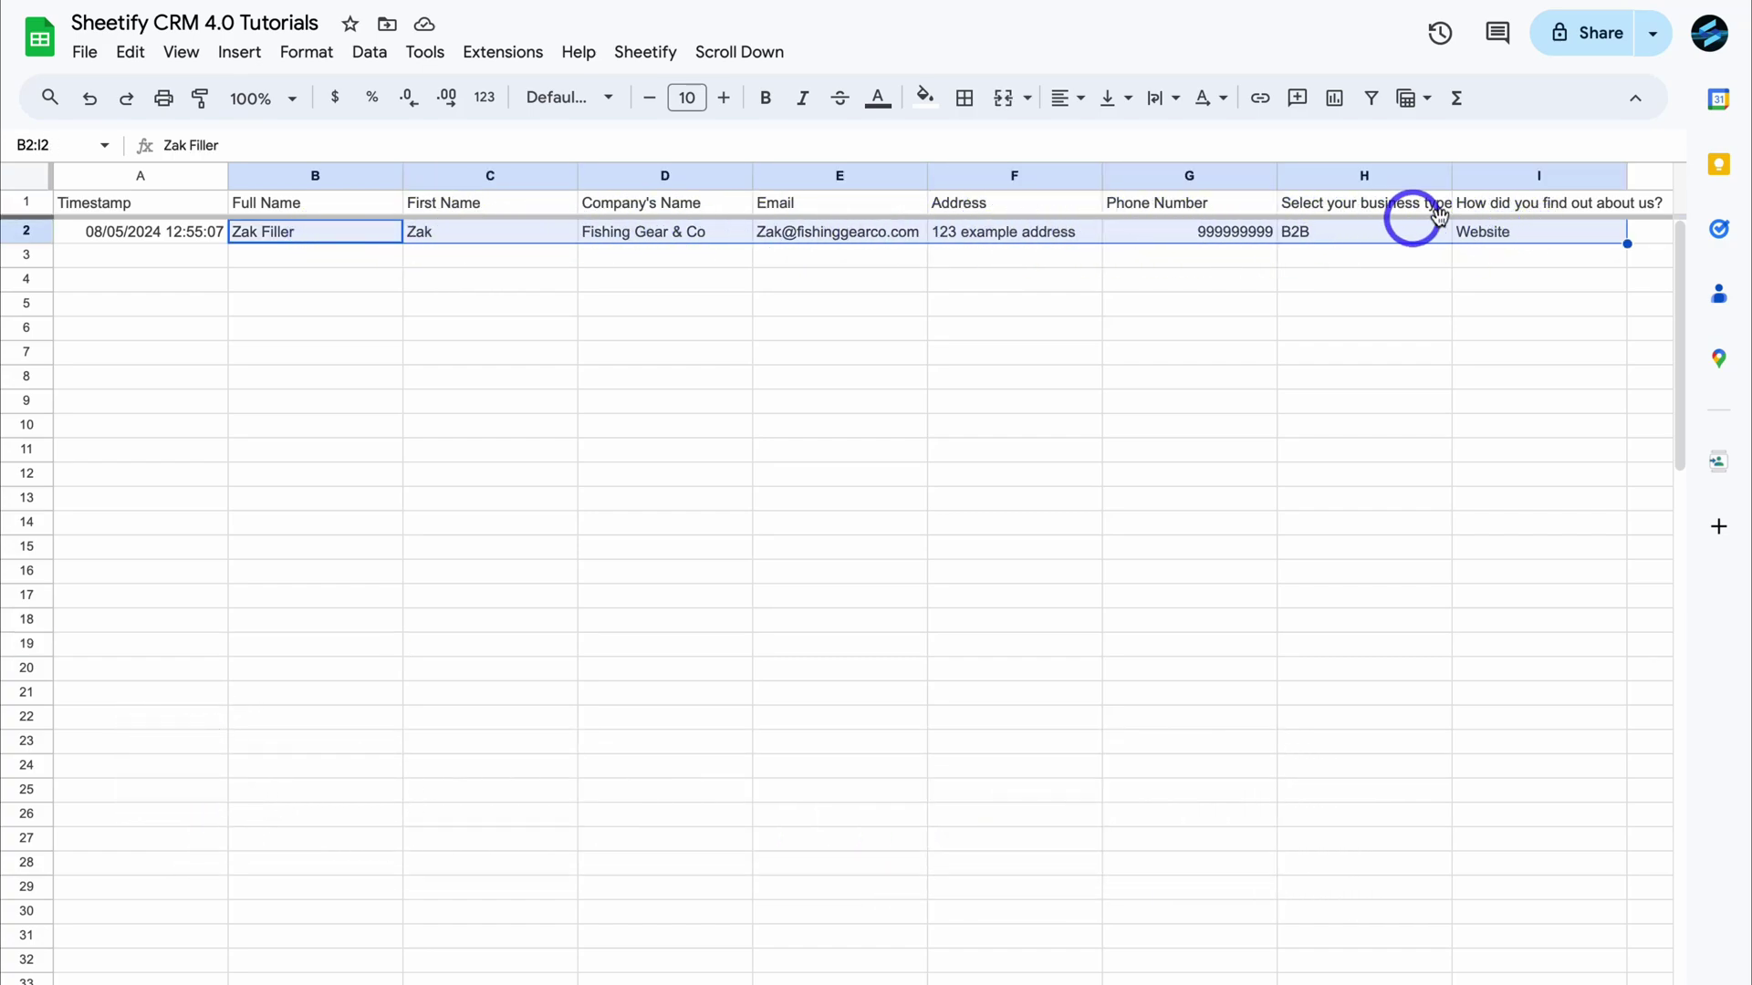
click(130, 52)
click(207, 223)
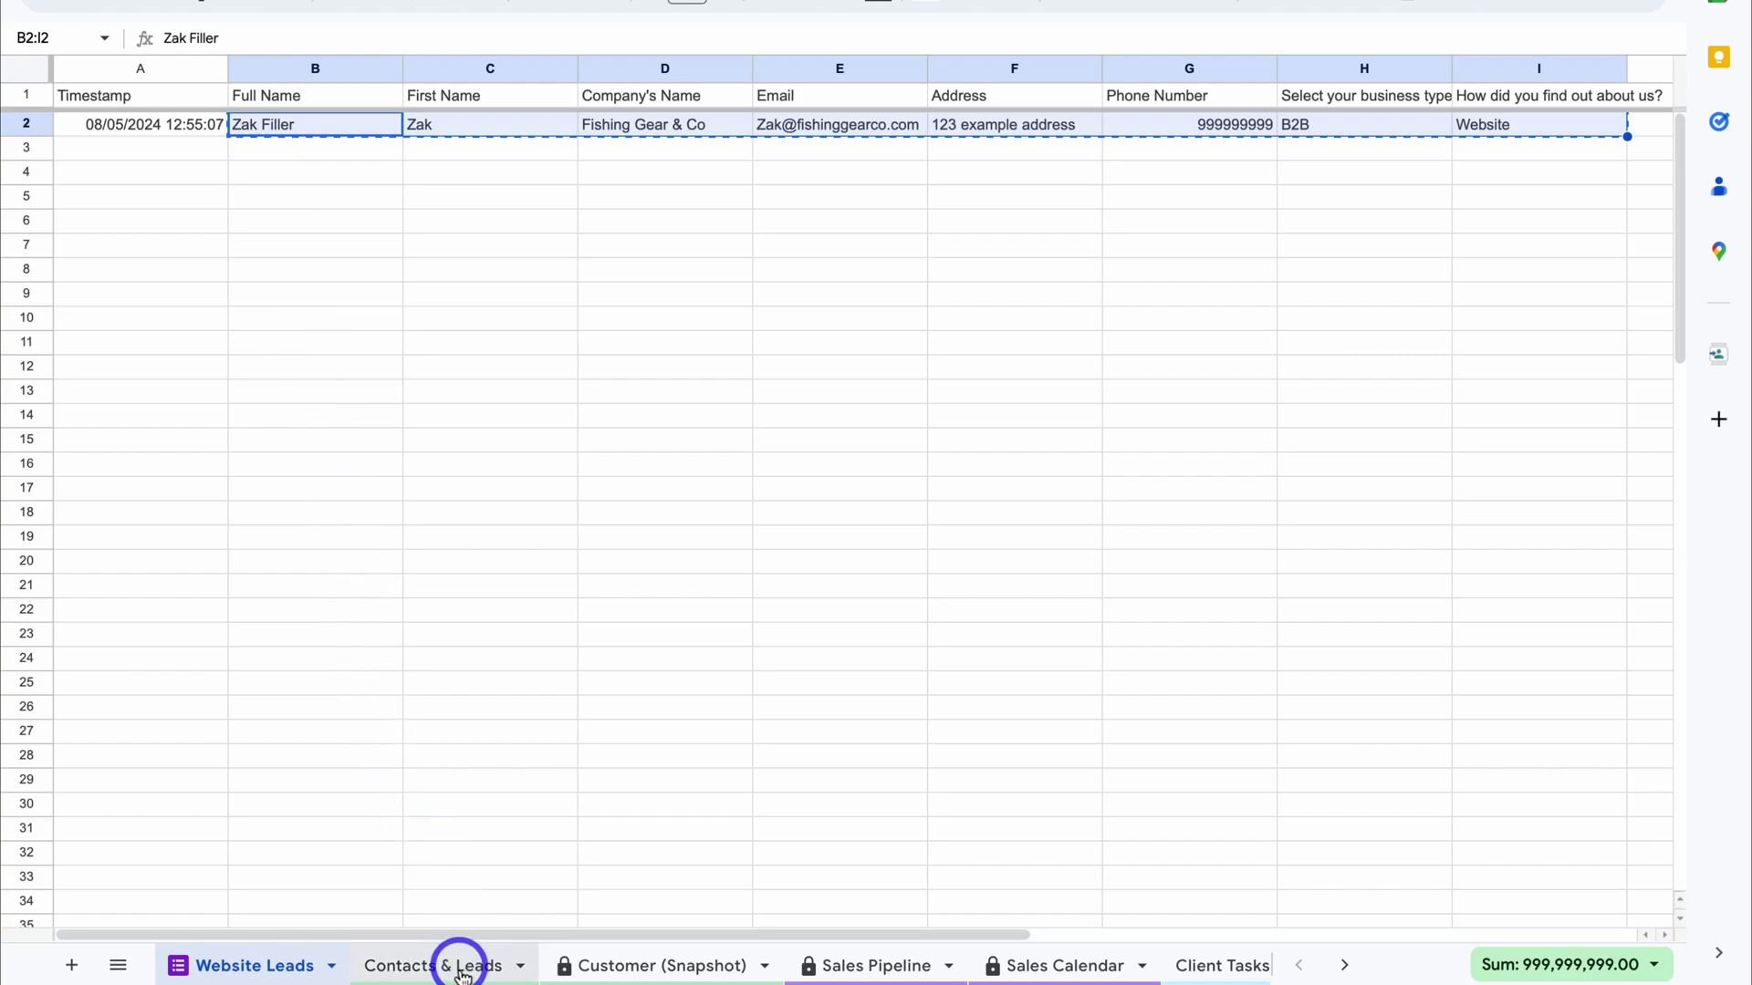
click(460, 969)
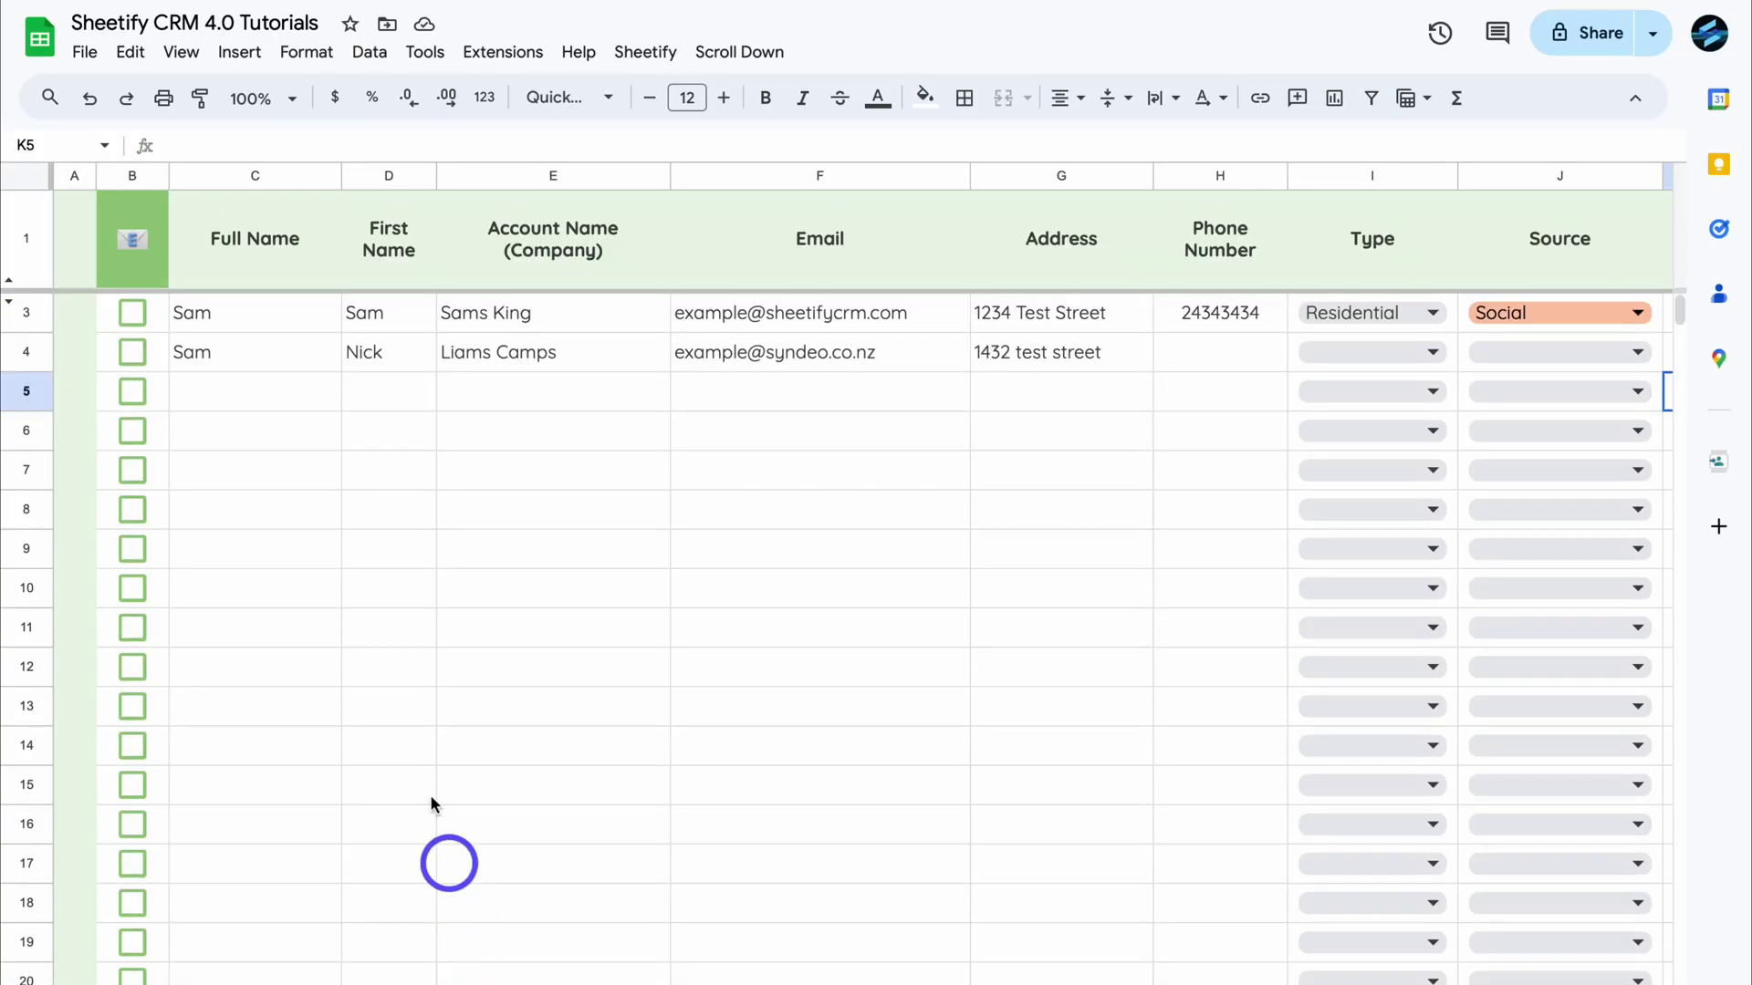
Paste the copied lead as values only into row 5 starting at C5
right_click(242, 399)
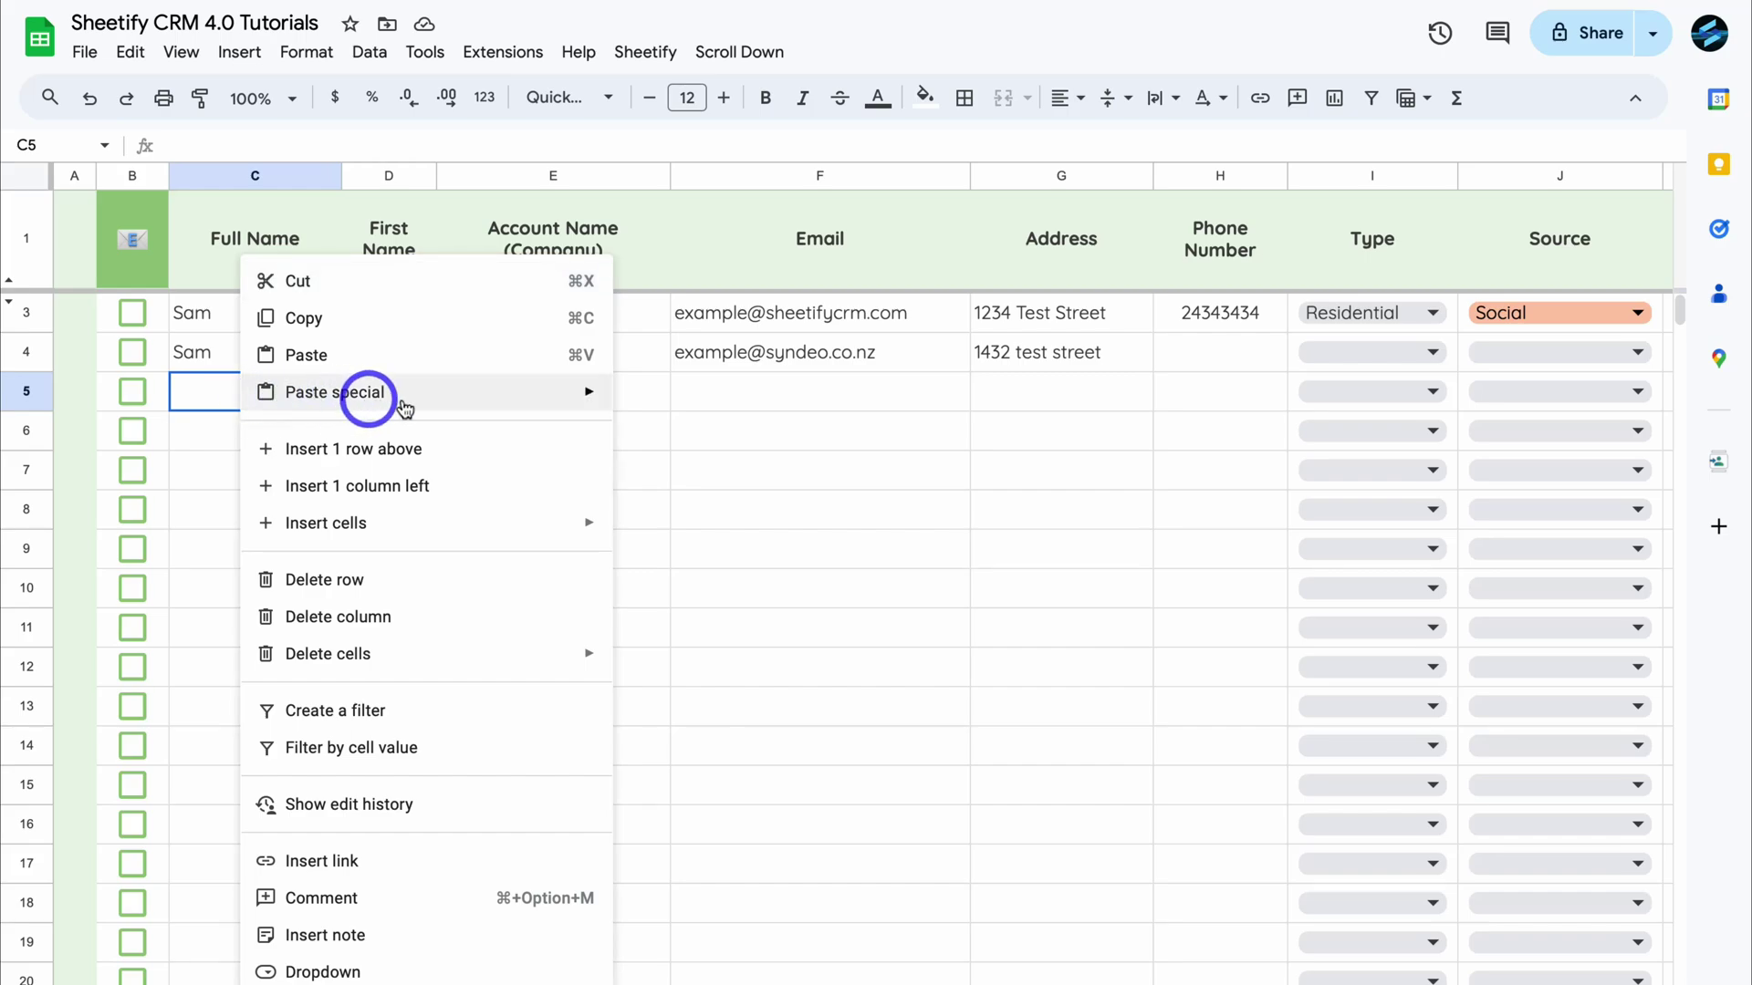
mouse_move(448, 409)
click(712, 403)
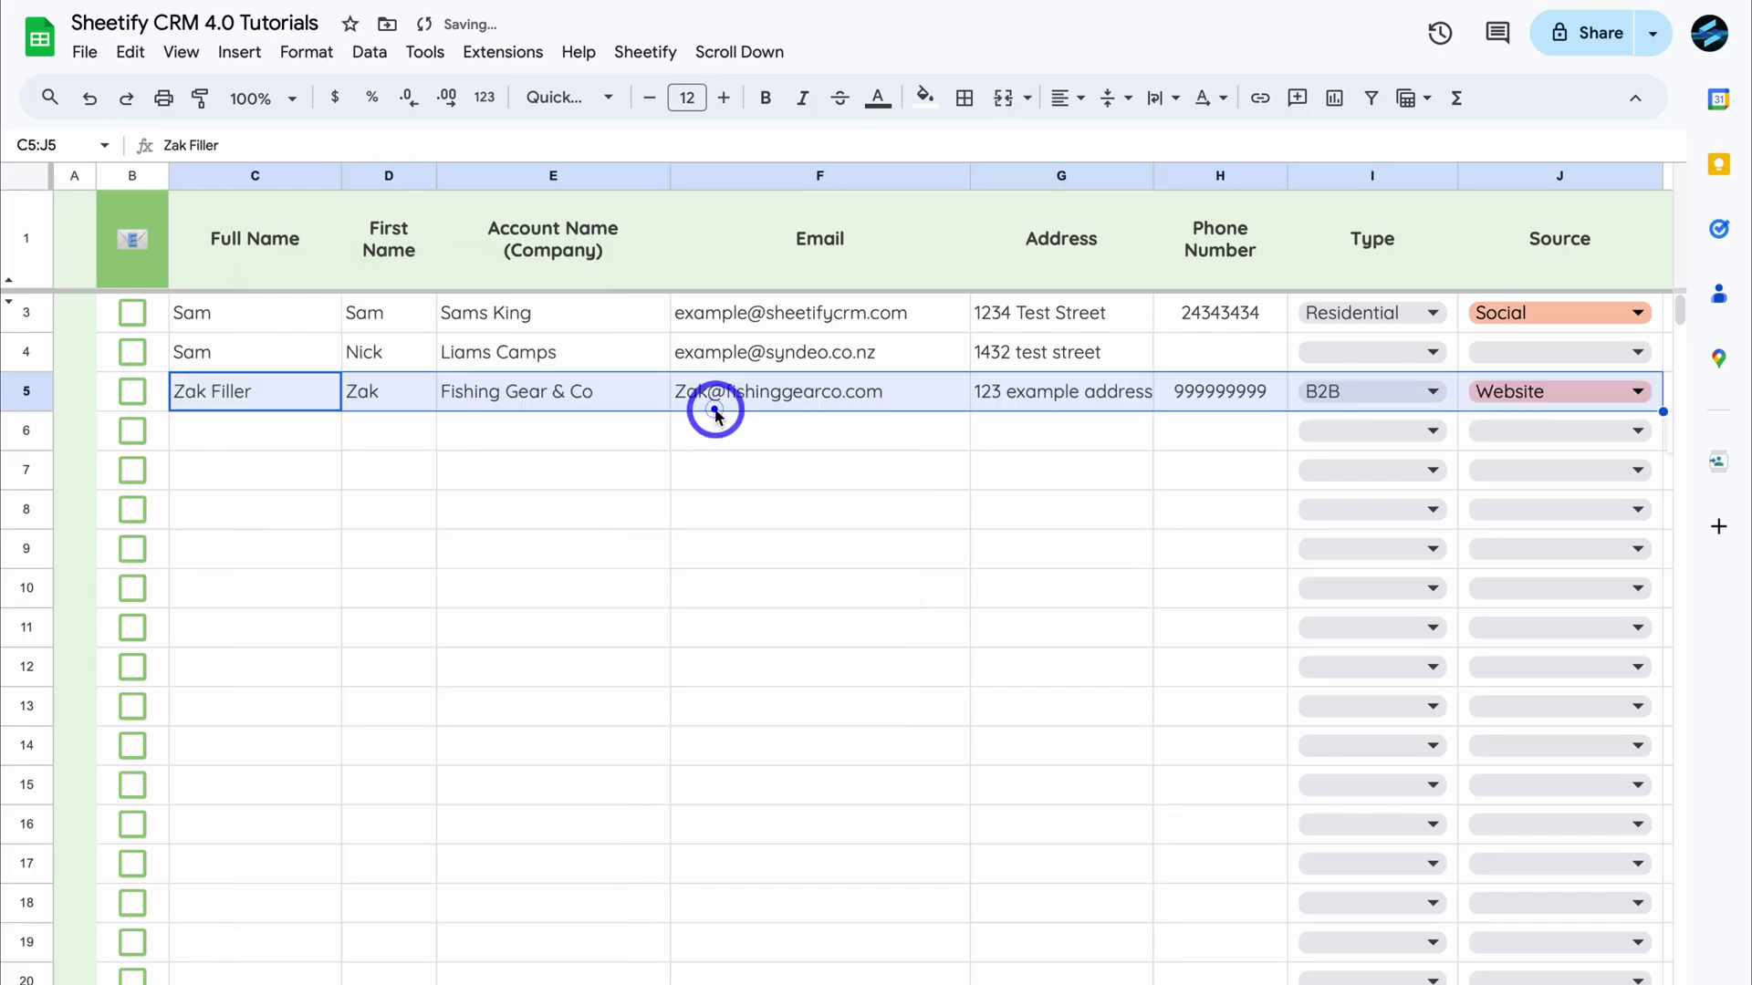
click(618, 441)
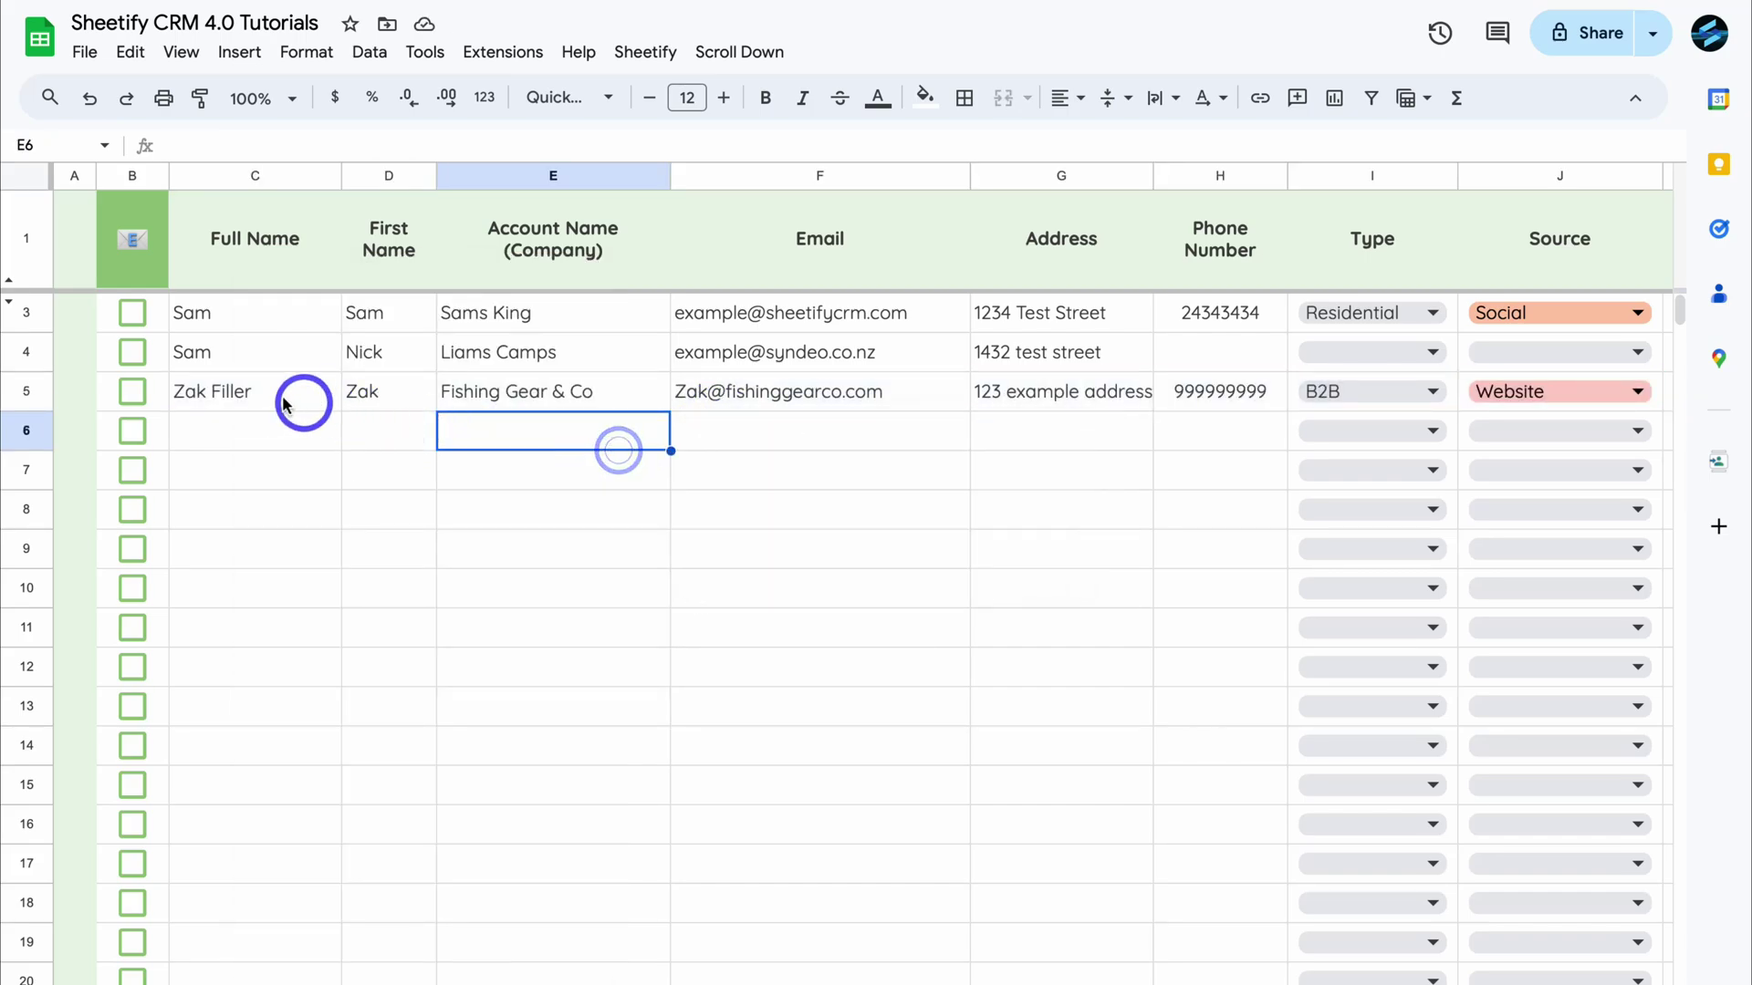
click(317, 392)
drag(362, 394, 1544, 402)
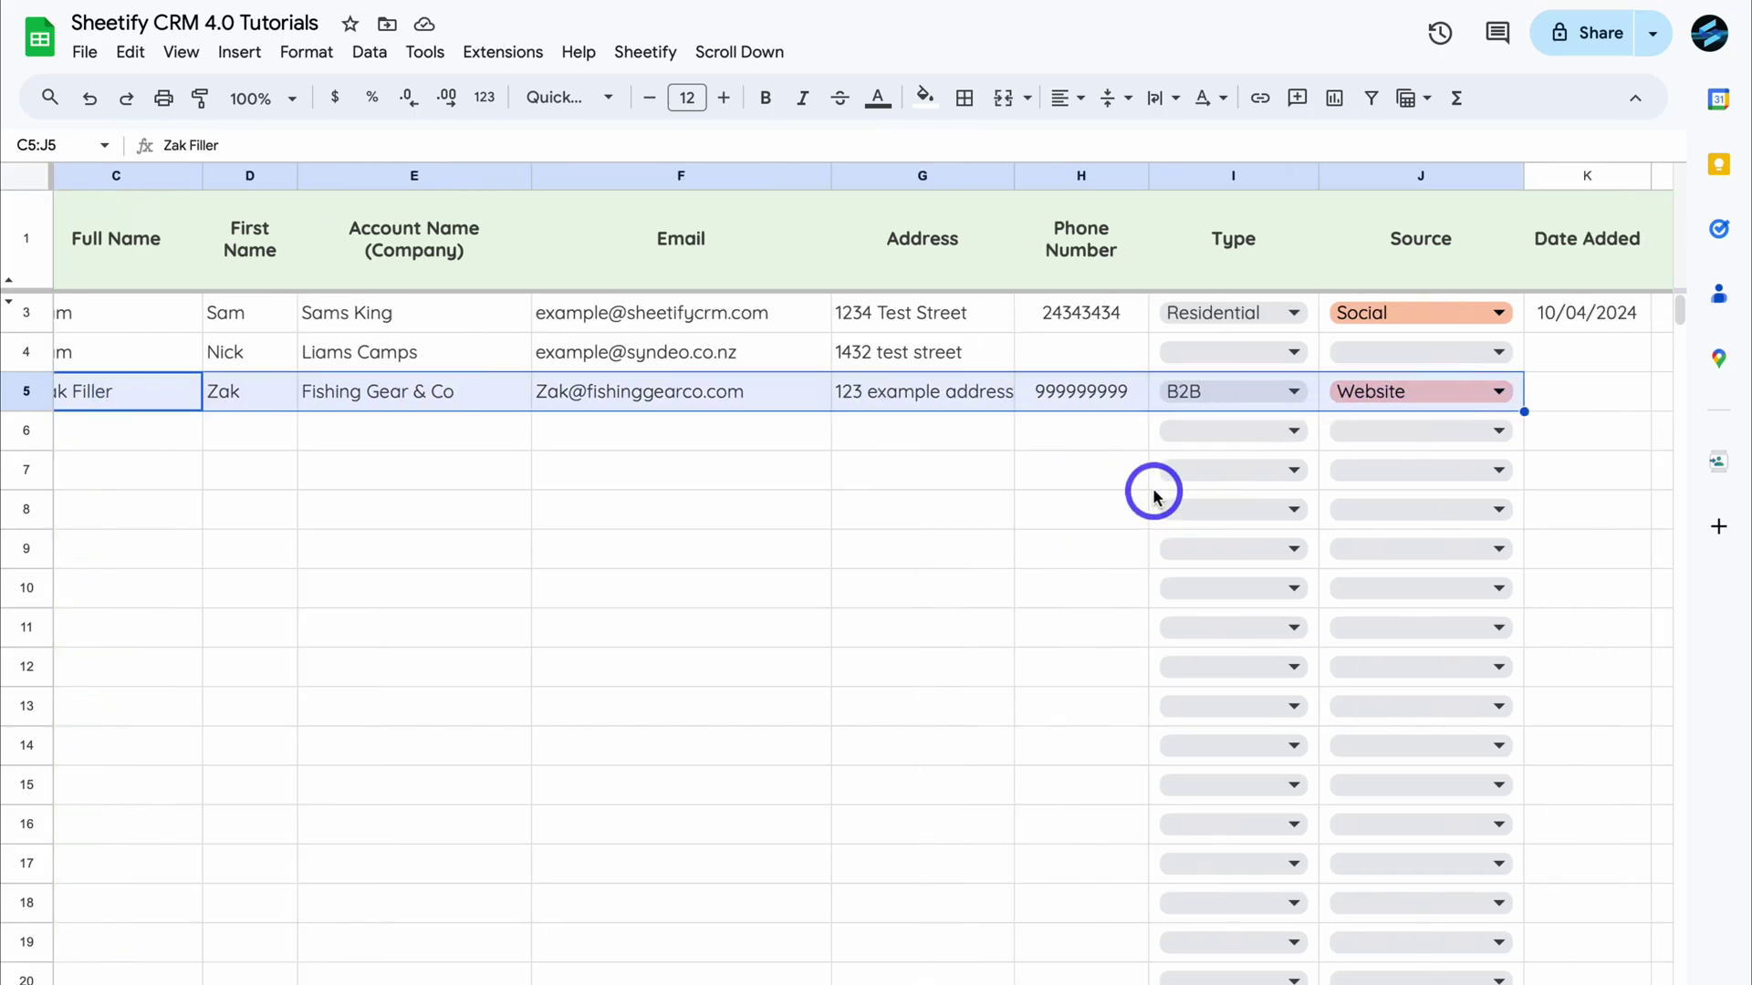
click(1323, 458)
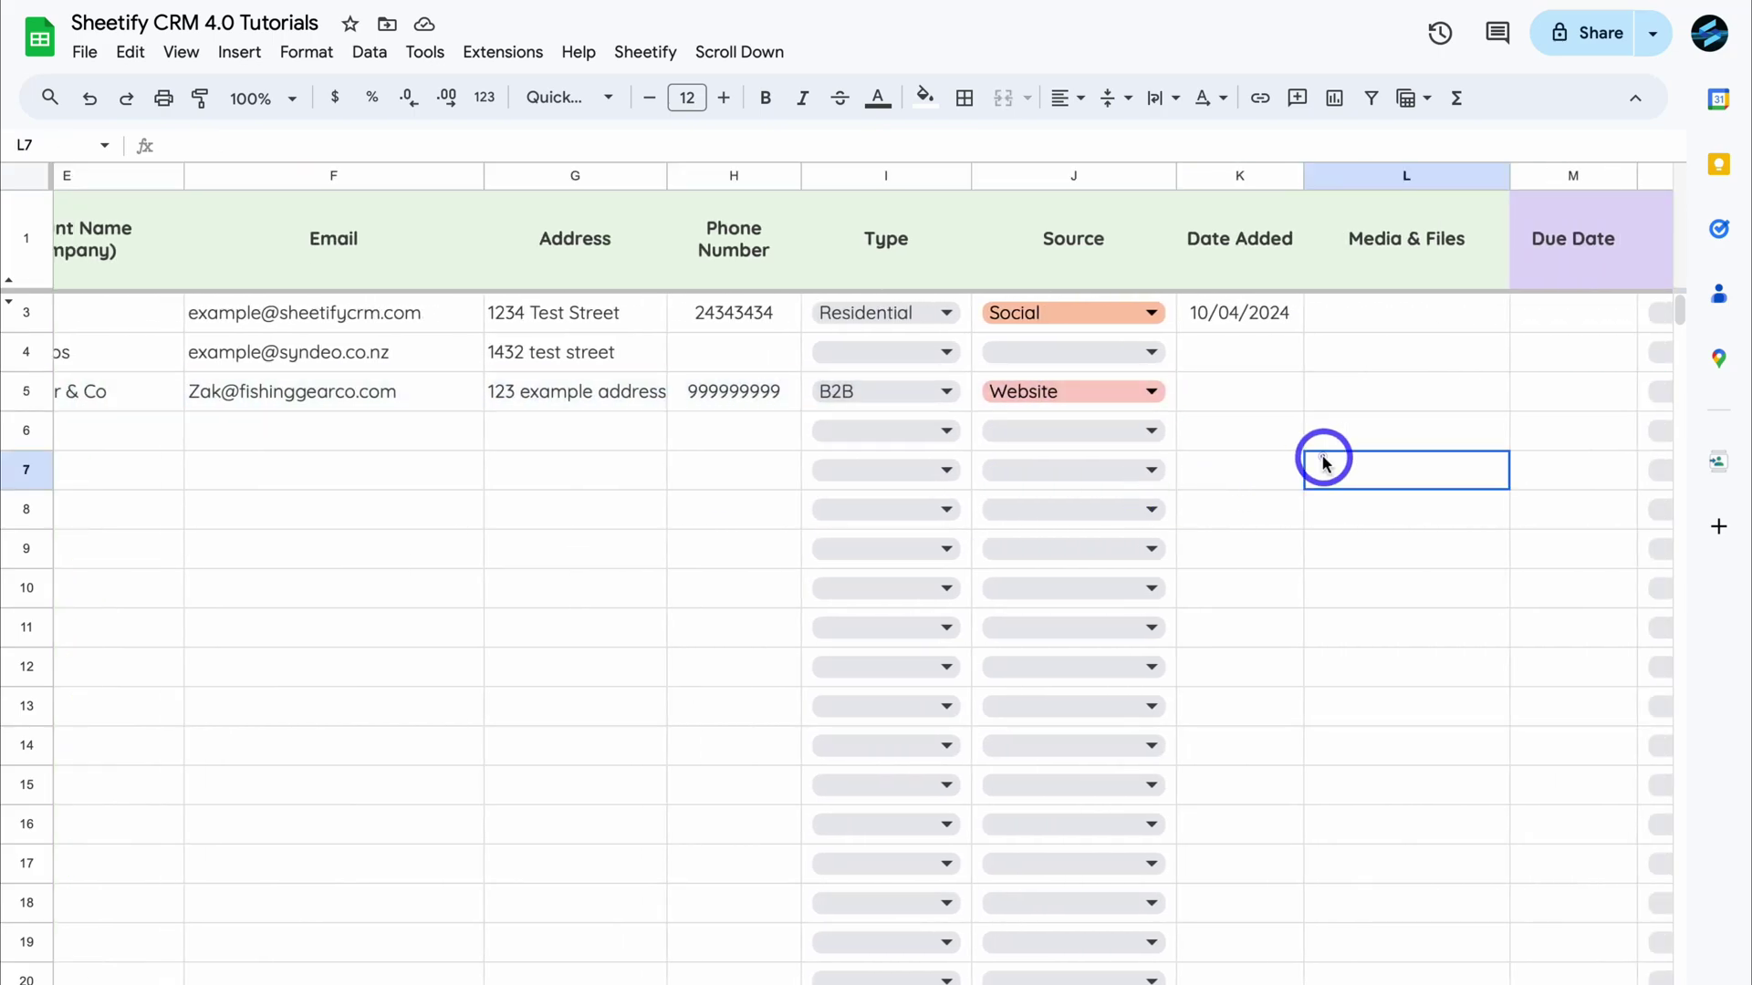
Set Date Added in K5 to 08/05/2024 and the Sales Pipeline status to New Lead
double_click(1257, 404)
click(1235, 512)
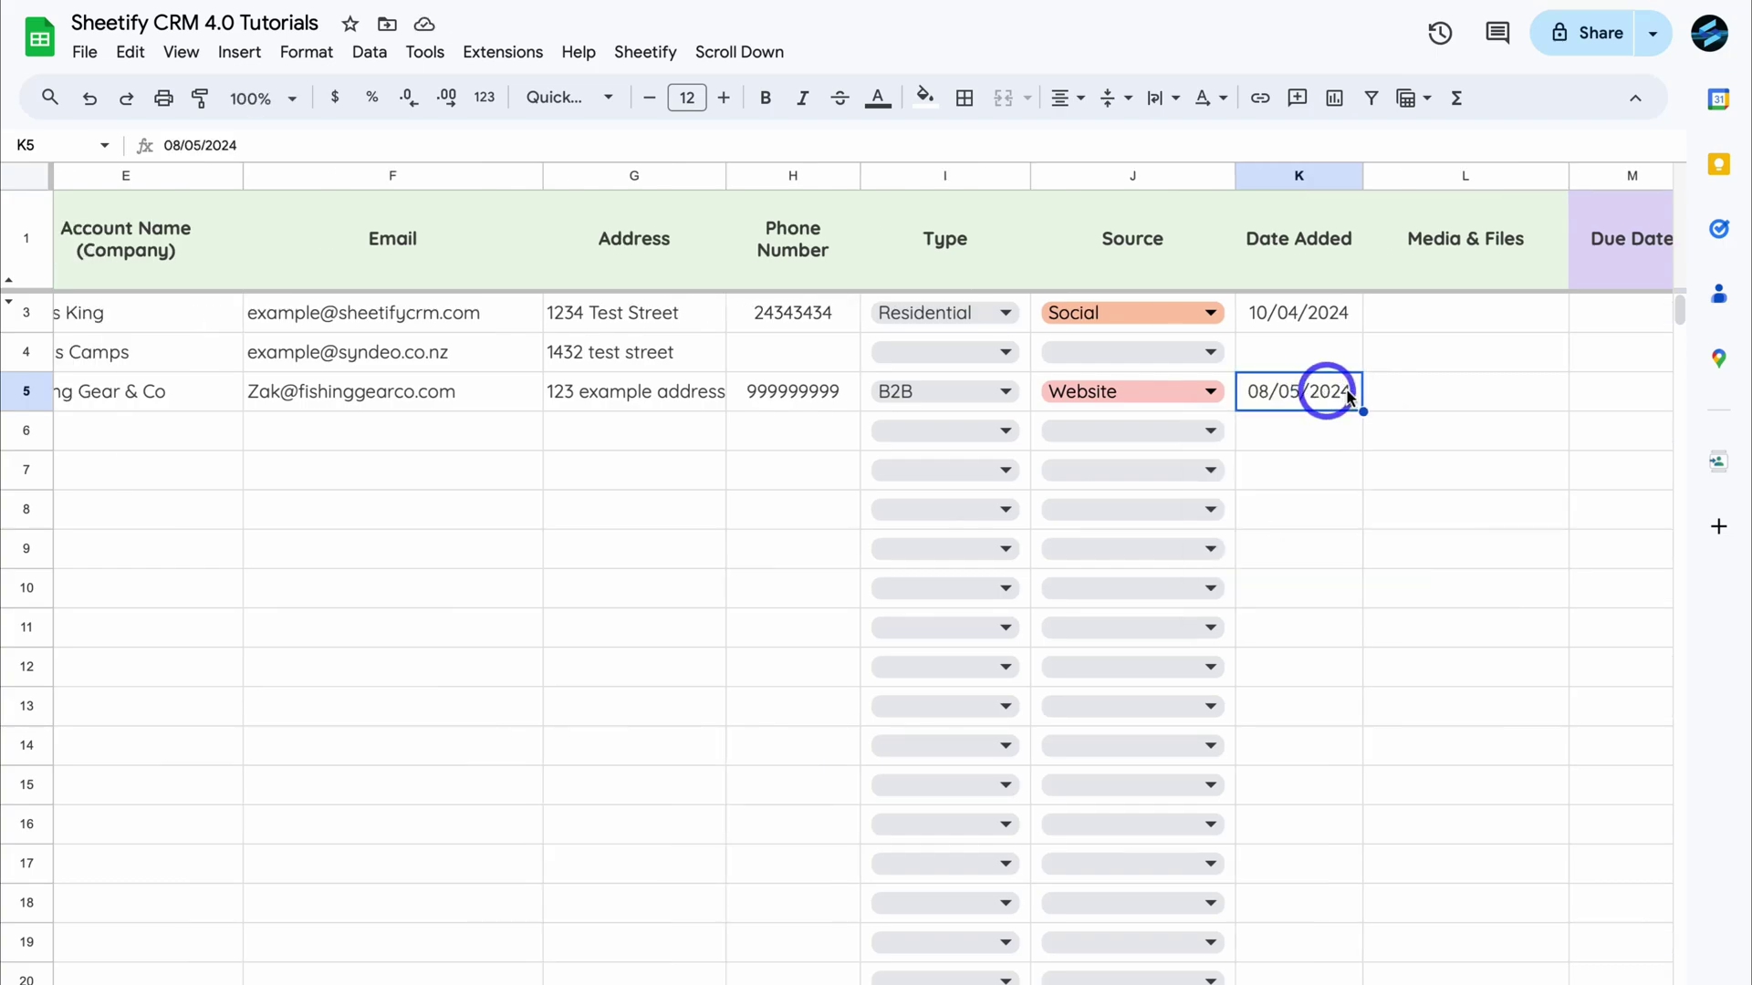
scroll(1368, 395, right, 3)
scroll(1408, 397, right, 6)
scroll(1407, 396, left, 4)
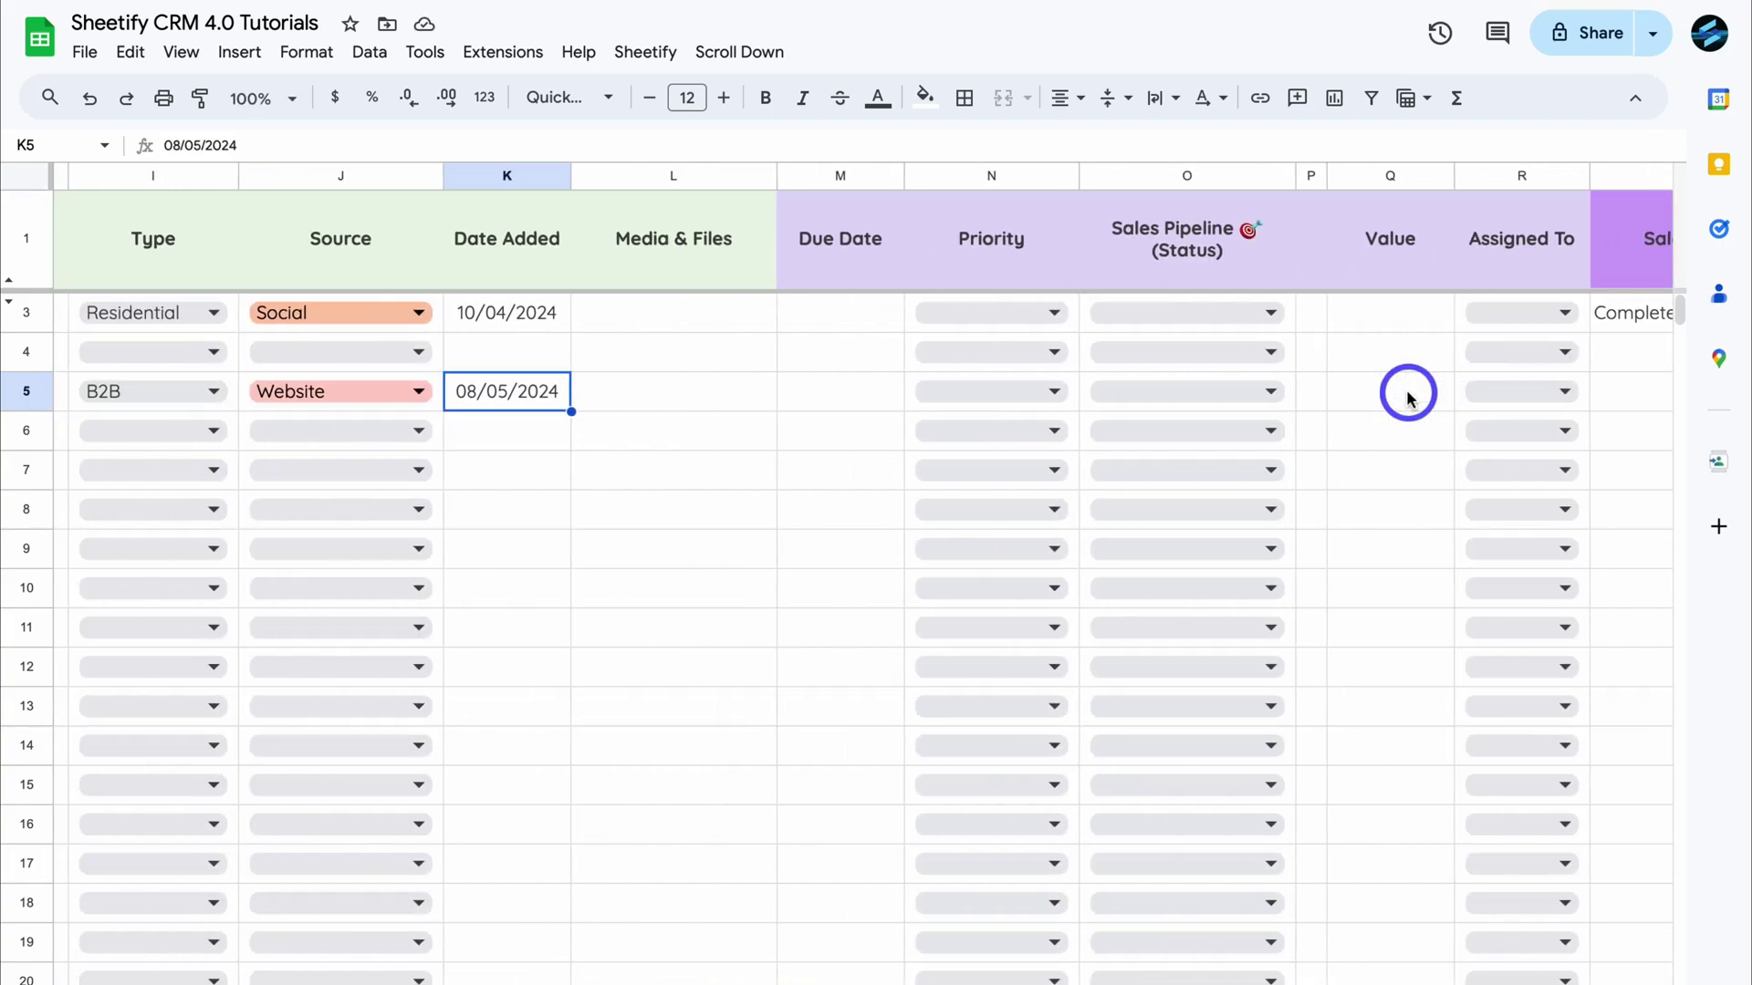
click(1262, 392)
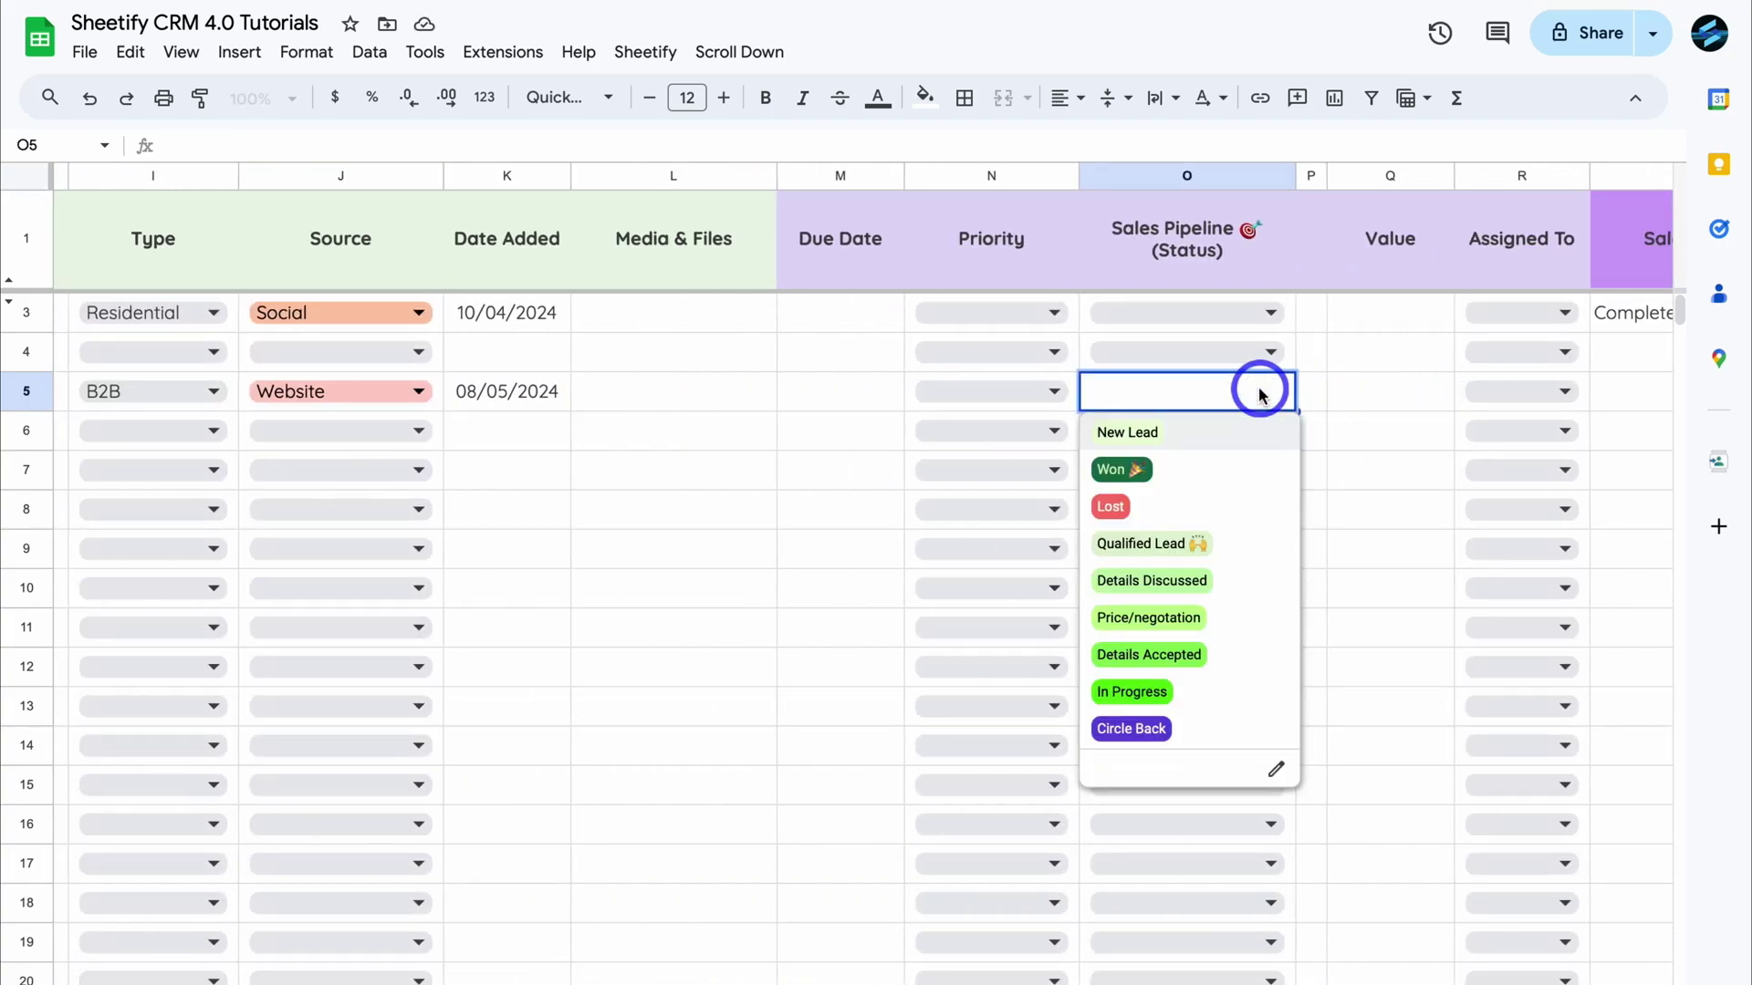
click(1249, 433)
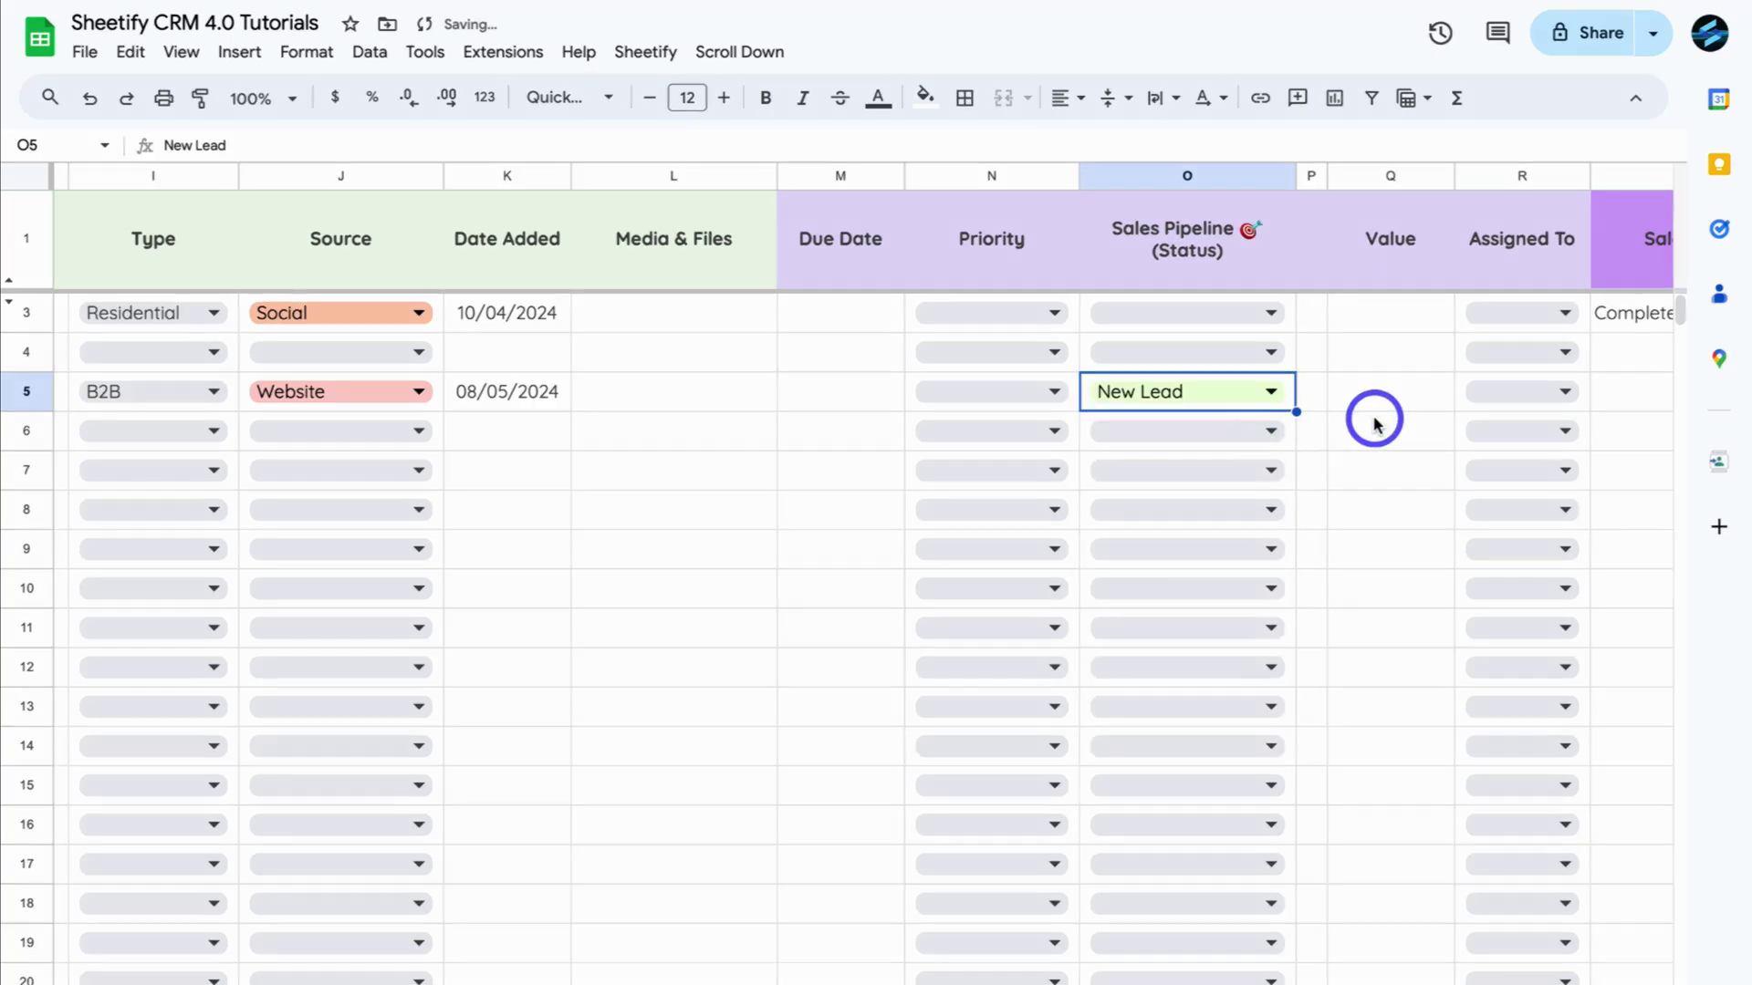